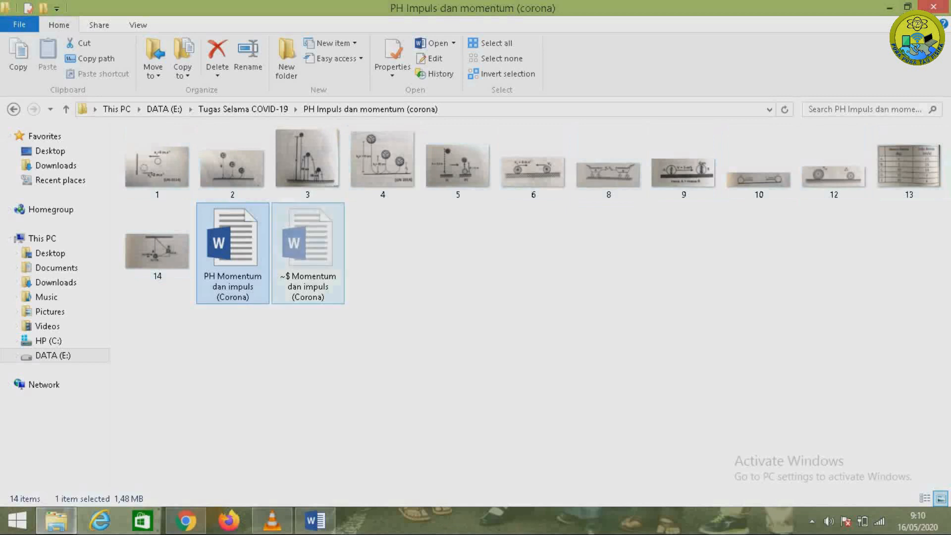
Delete the temporary file "~$ Momentum dan impuls (Corona)" from the folder.
right_click(311, 248)
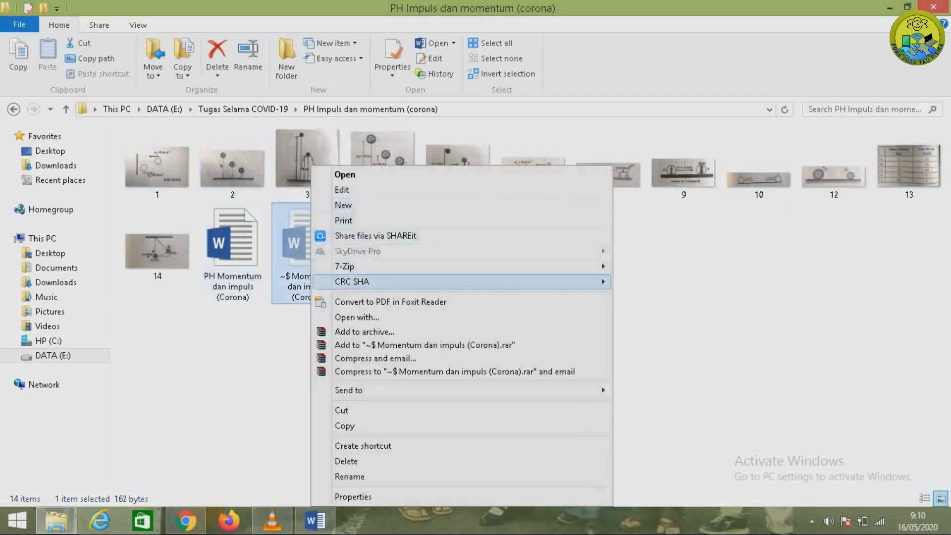
left_click(347, 461)
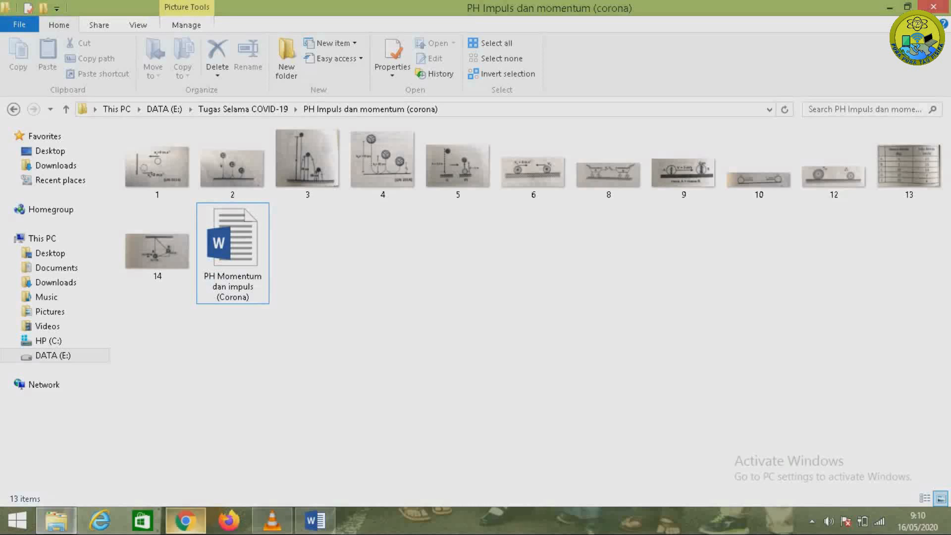
Switch to Chrome, search for "gogleclassroom" and open the Google Classroom site from the results.
mouse_move(186, 520)
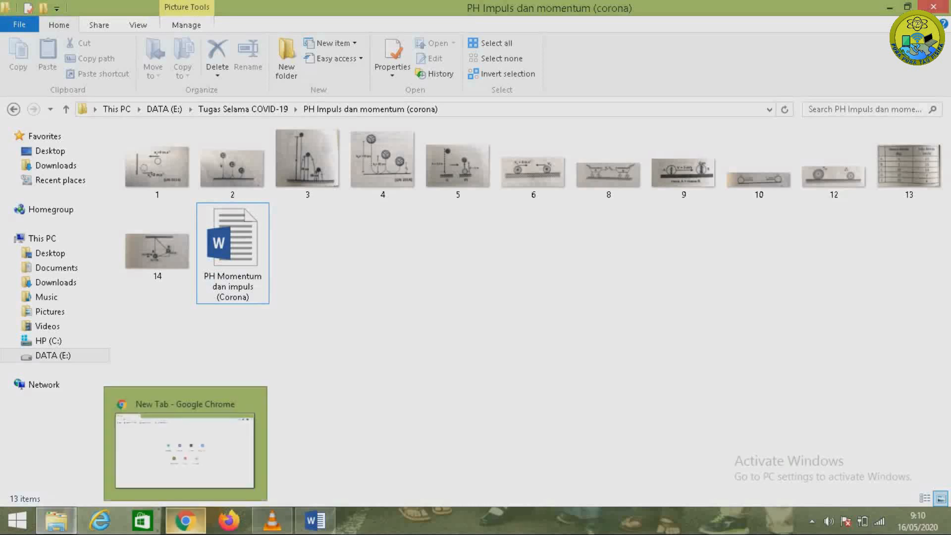
left_click(185, 520)
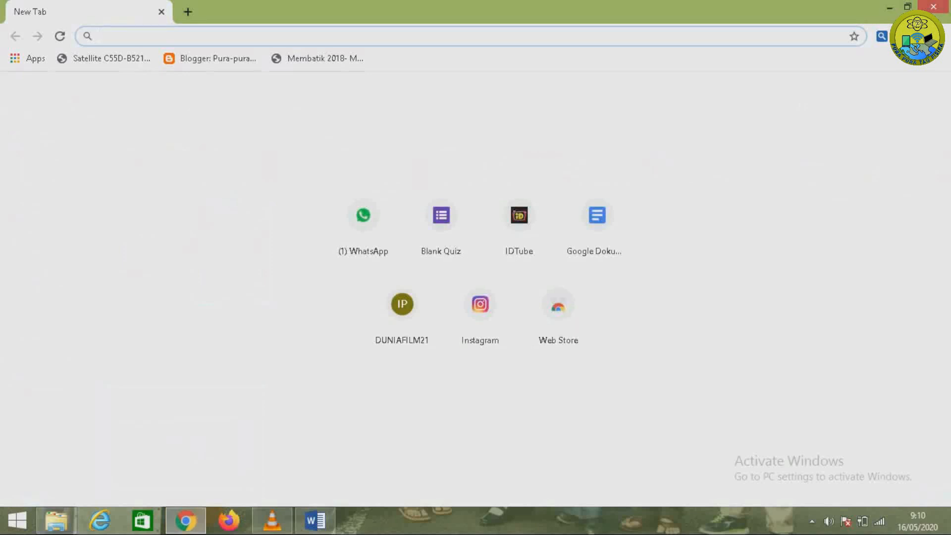
type("gogleclassroom")
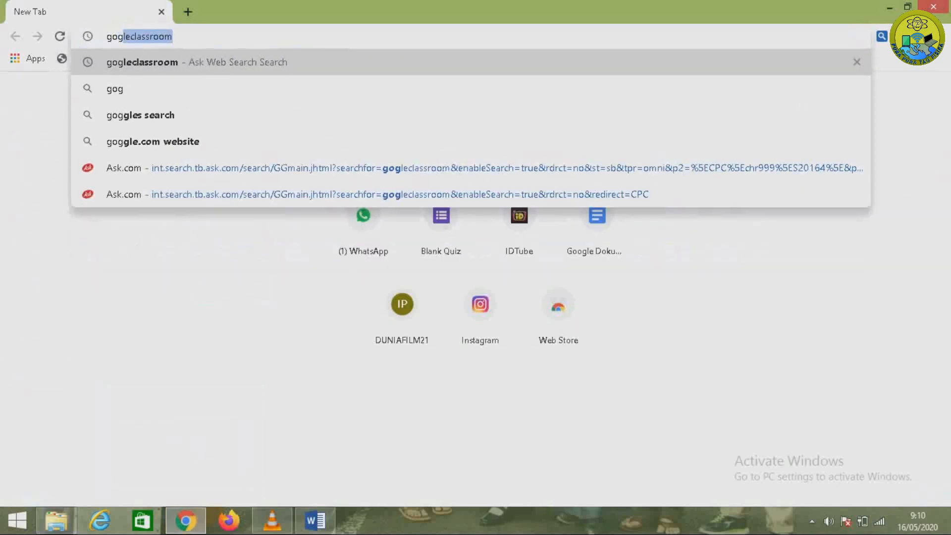
key("Return")
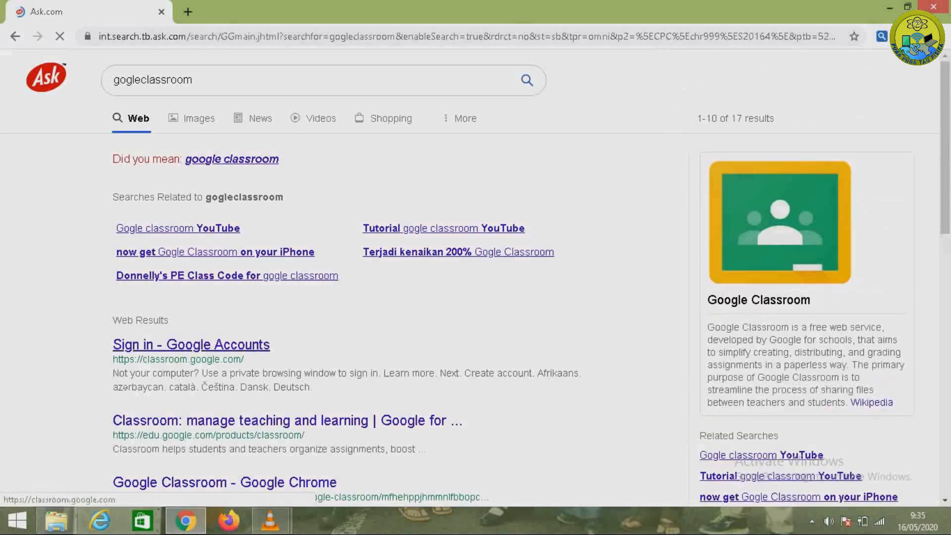
left_click(191, 345)
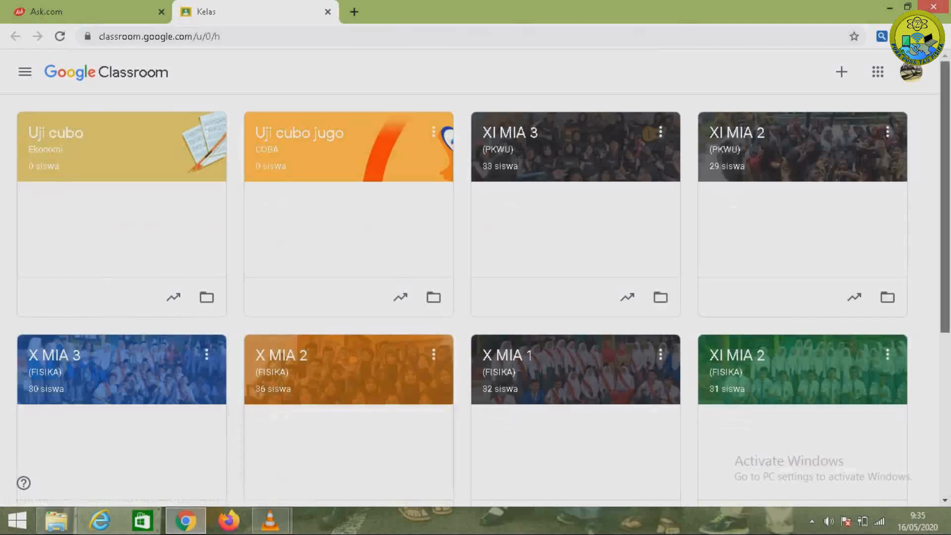
Open the X MIA 1 (FISIKA) class and start a new quiz assignment (Tugas kuis) in its classwork.
scroll(475, 297, "down", 3)
scroll(476, 297, "down", 4)
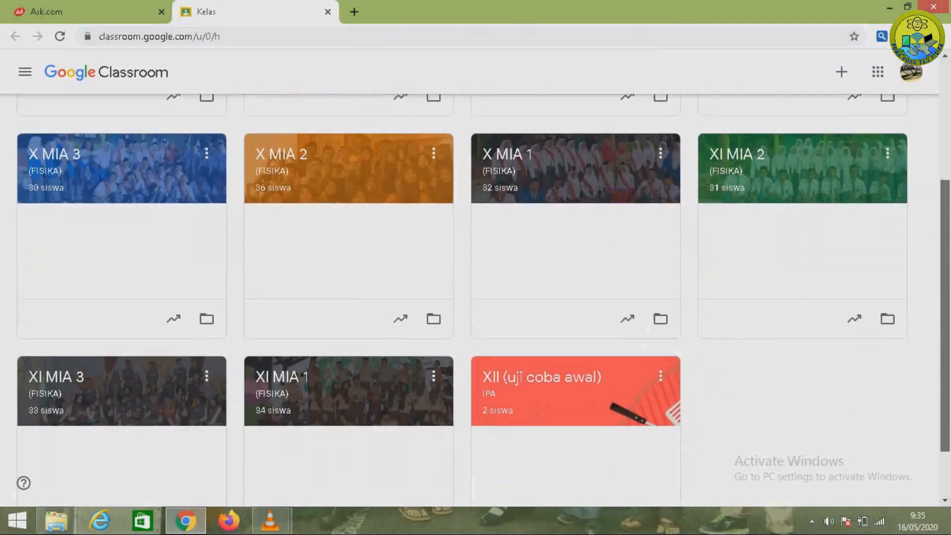
scroll(476, 297, "up", 2)
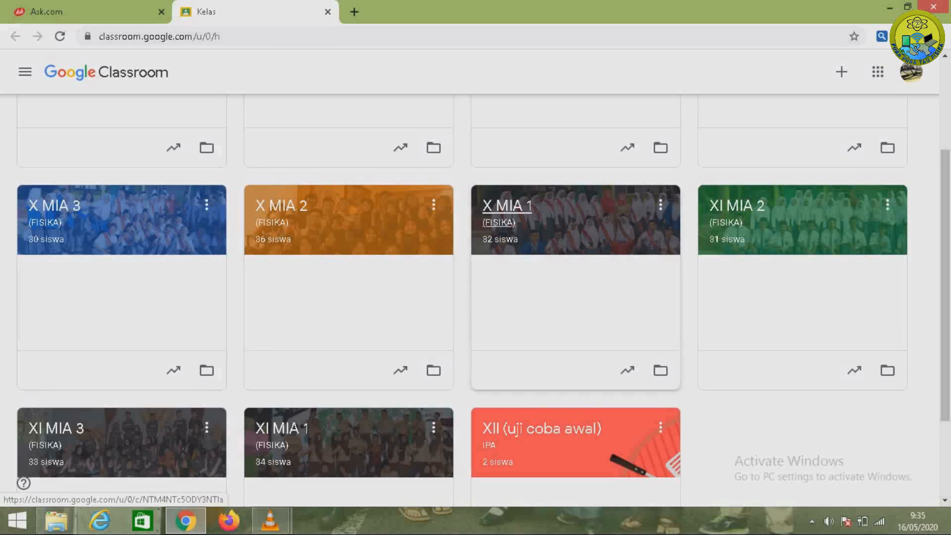
left_click(506, 205)
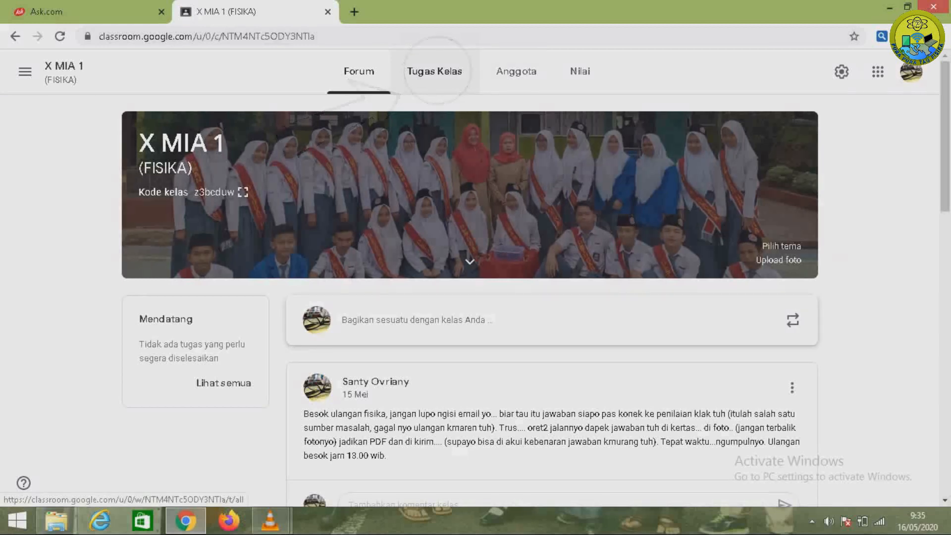
left_click(434, 70)
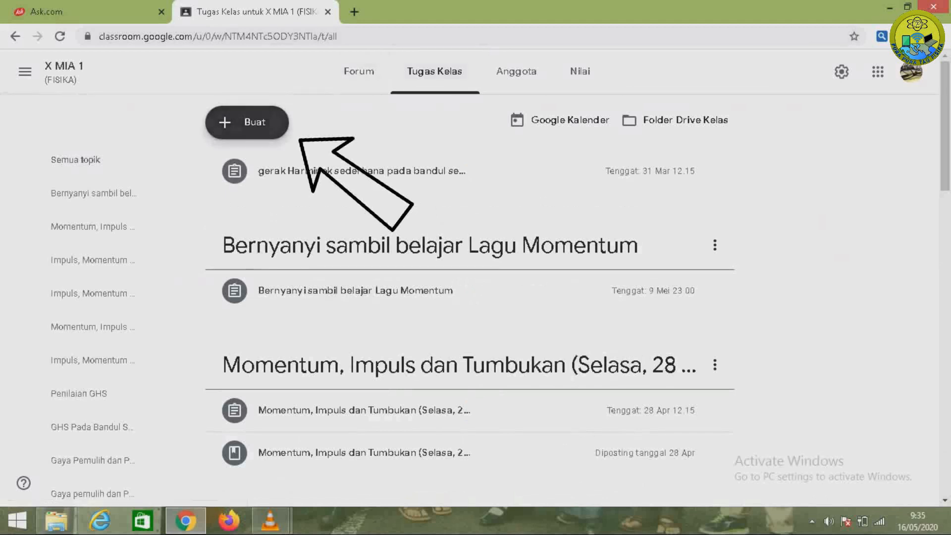
left_click(247, 122)
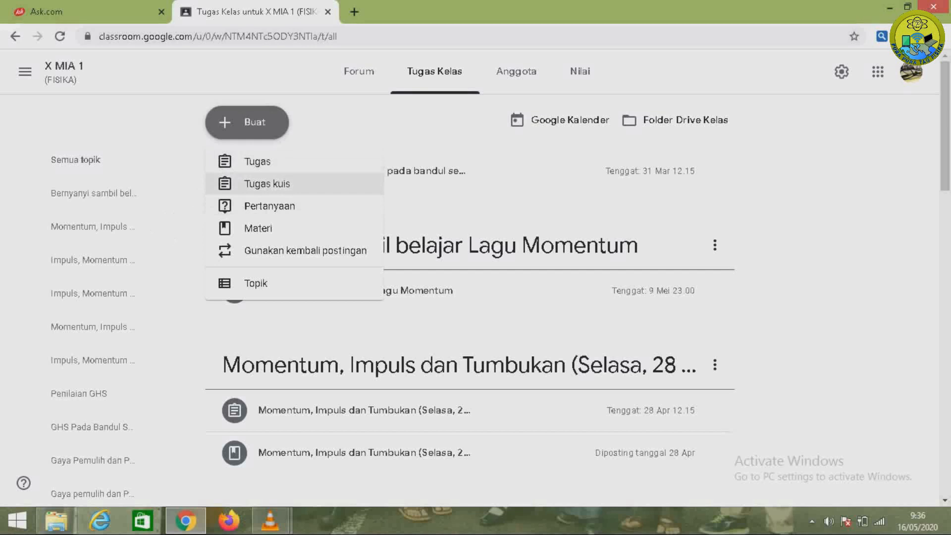
left_click(267, 183)
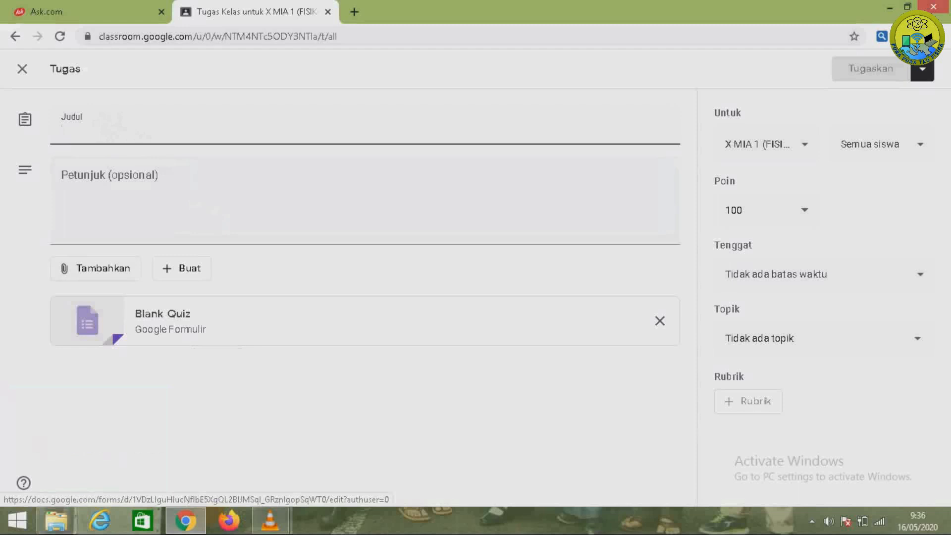
In File Explorer, open the Word document "PH Momentum dan impuls (Corona)" from DATA (E:), Tugas Selama COVID-19, PH Impuls dan momentum (corona).
mouse_move(56, 520)
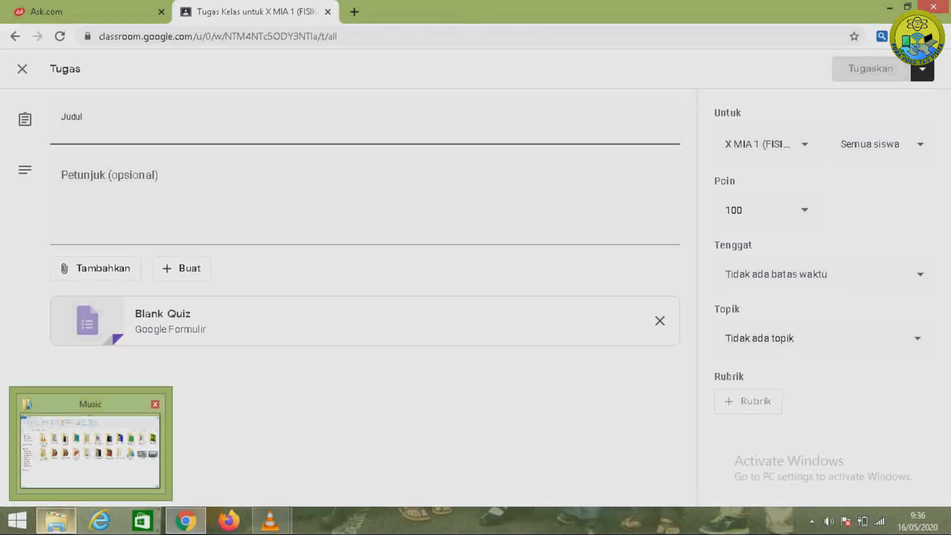
left_click(90, 446)
left_click(53, 355)
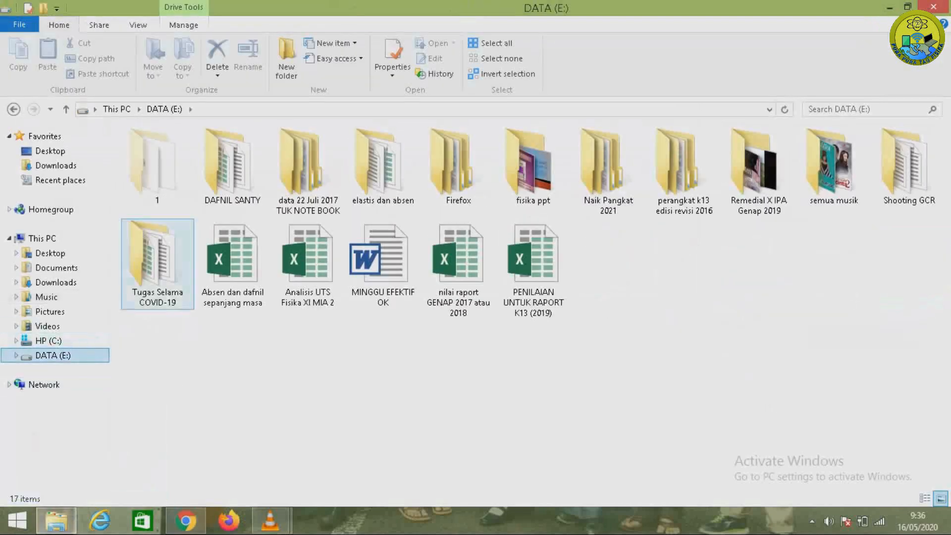
double_click(158, 263)
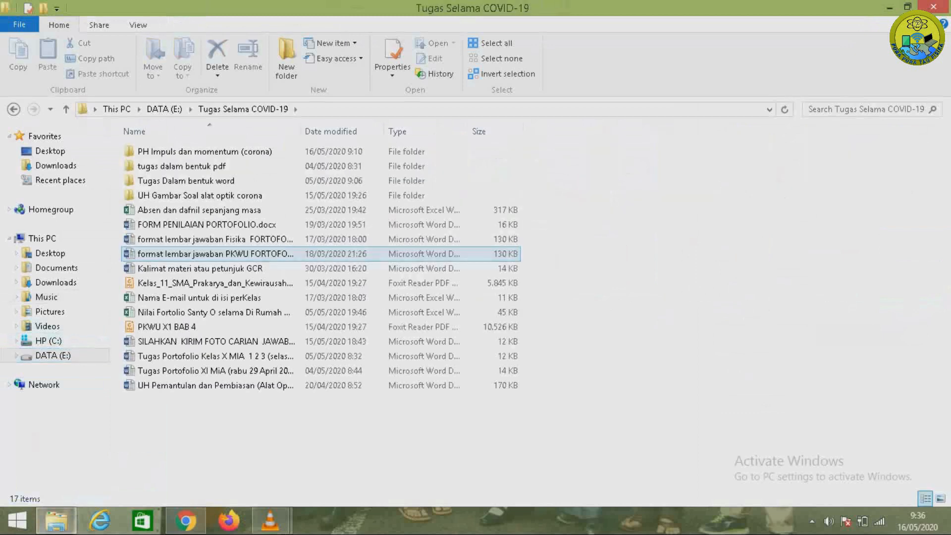
double_click(198, 151)
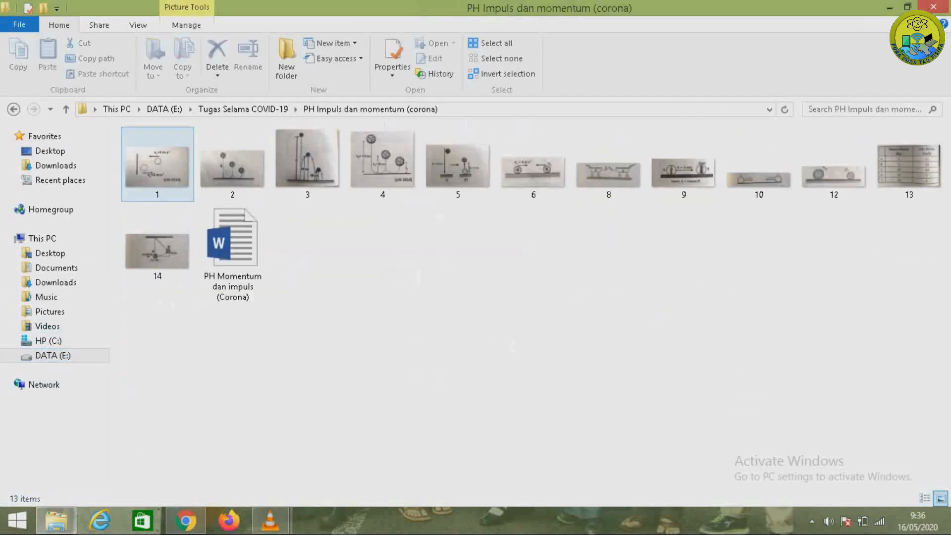
double_click(233, 245)
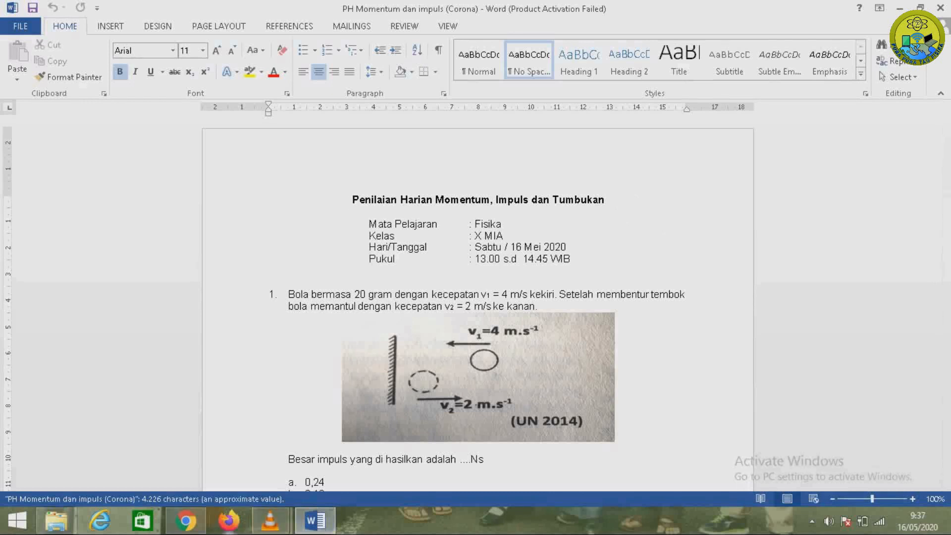
mouse_move(186, 520)
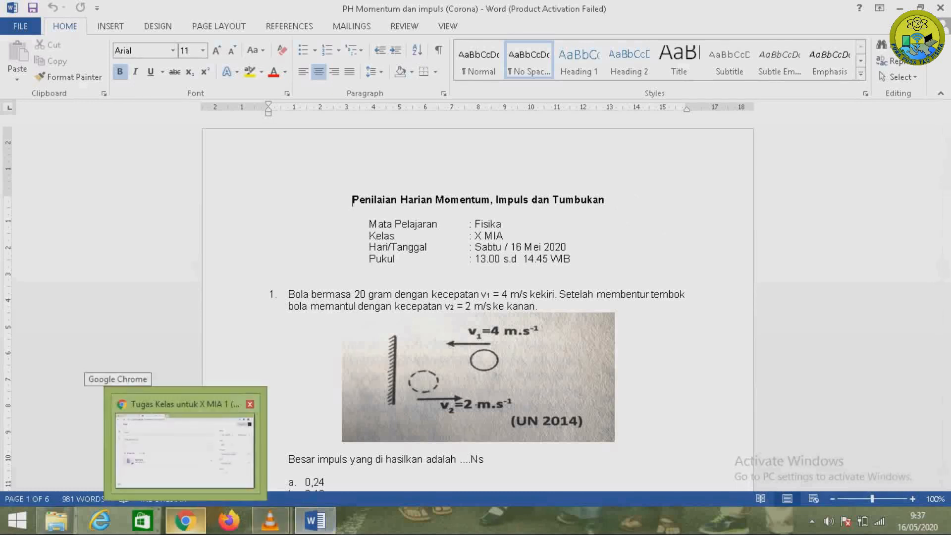
left_click(184, 449)
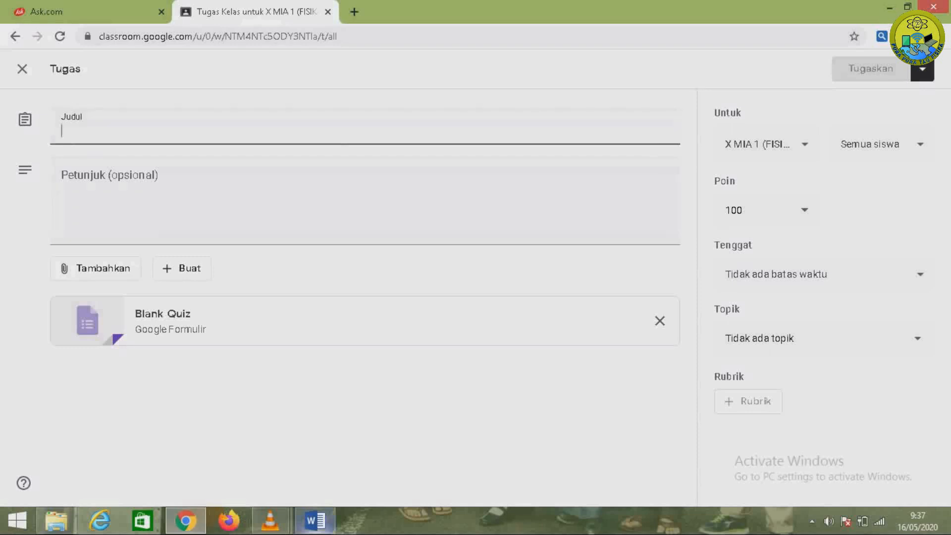
mouse_move(315, 520)
left_click(315, 448)
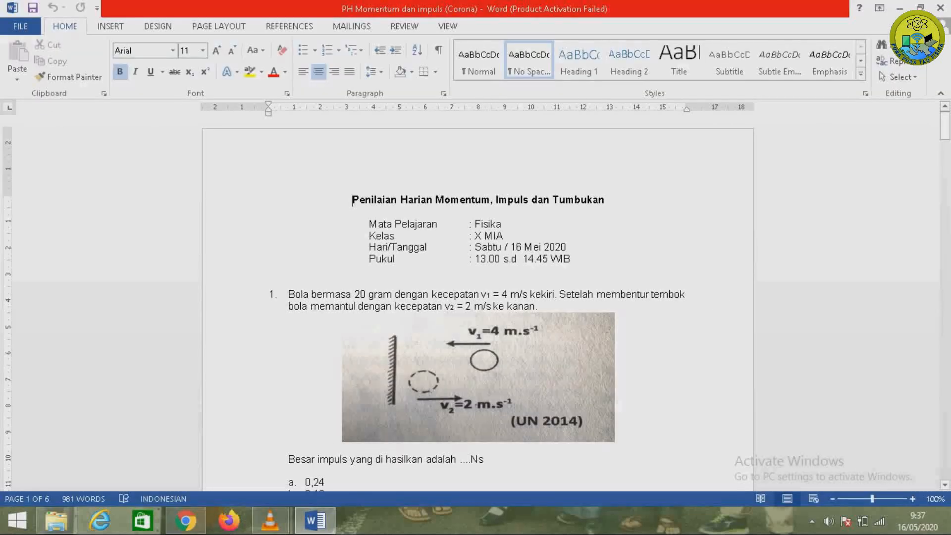
Copy the heading "Penilaian Harian Momentum, Impuls dan Tumbukan" from the start of the Word document.
key("Return")
key("shift+Down")
key("shift+Down")
key("shift+Up")
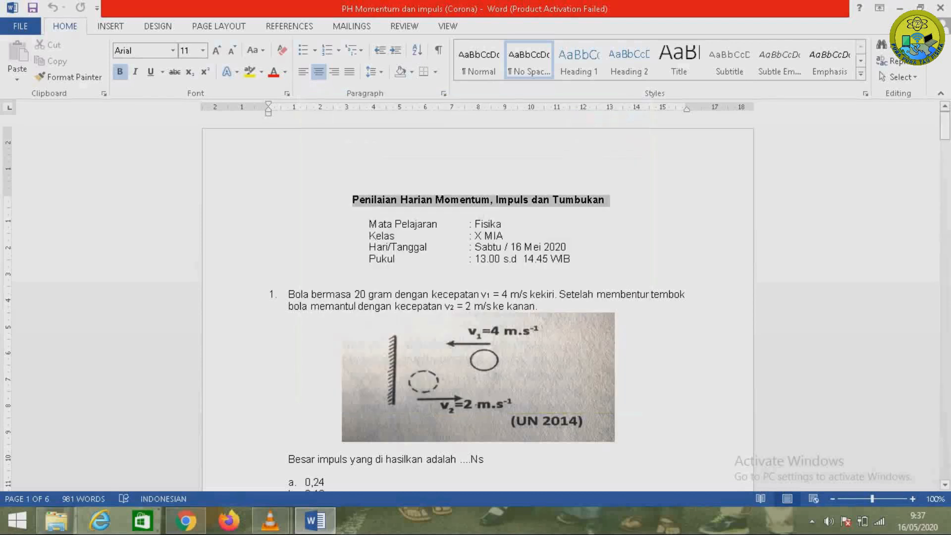
right_click(550, 198)
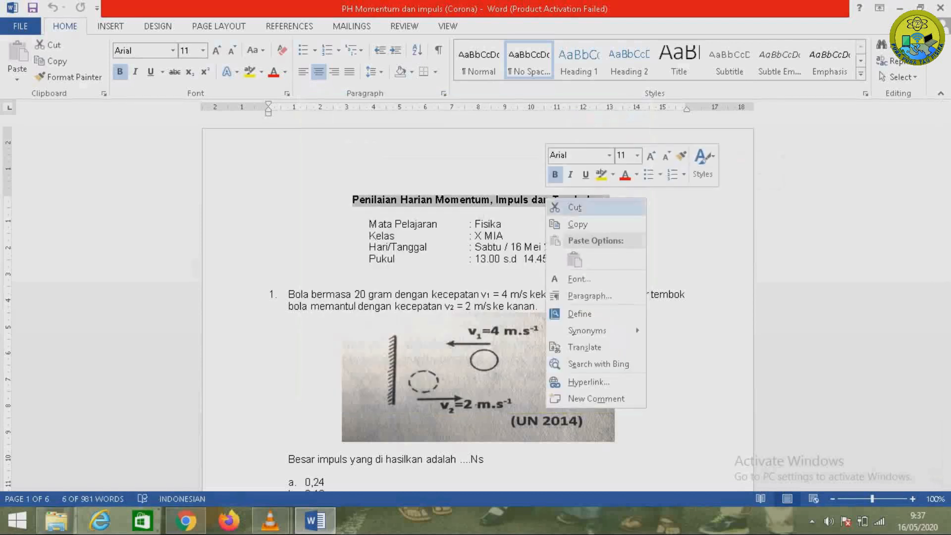
left_click(580, 221)
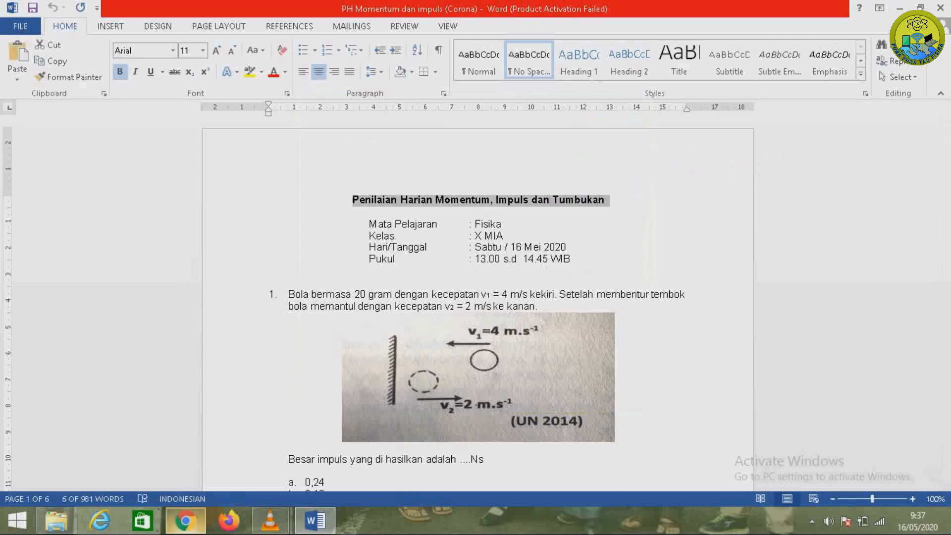
Switch to Chrome and paste the copied heading "Penilaian Harian Momentum, Impuls dan Tumbukan" as the assignment's title.
mouse_move(186, 521)
left_click(186, 446)
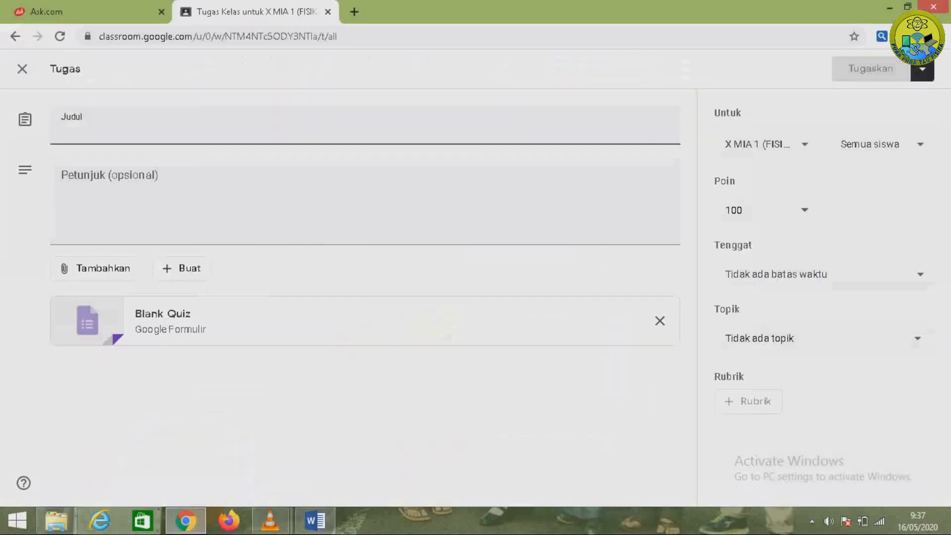
right_click(111, 132)
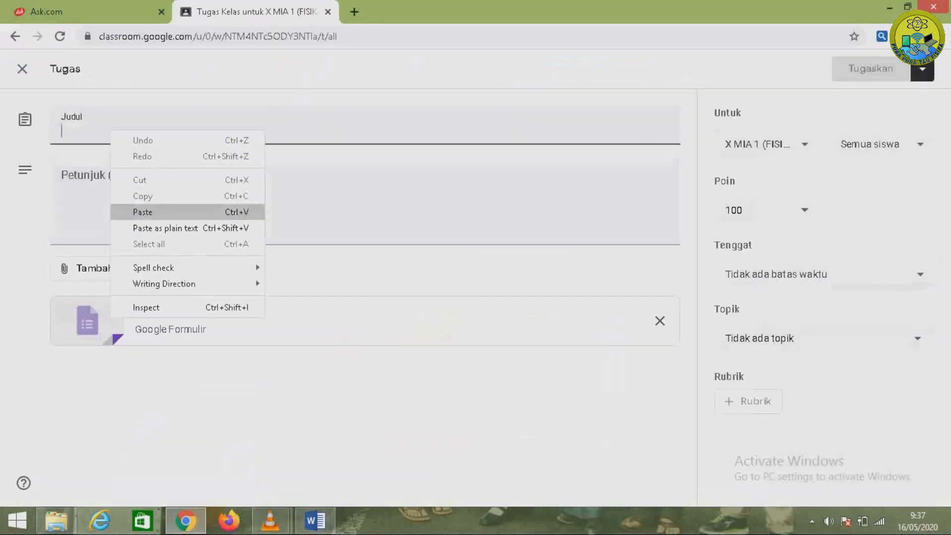
left_click(142, 212)
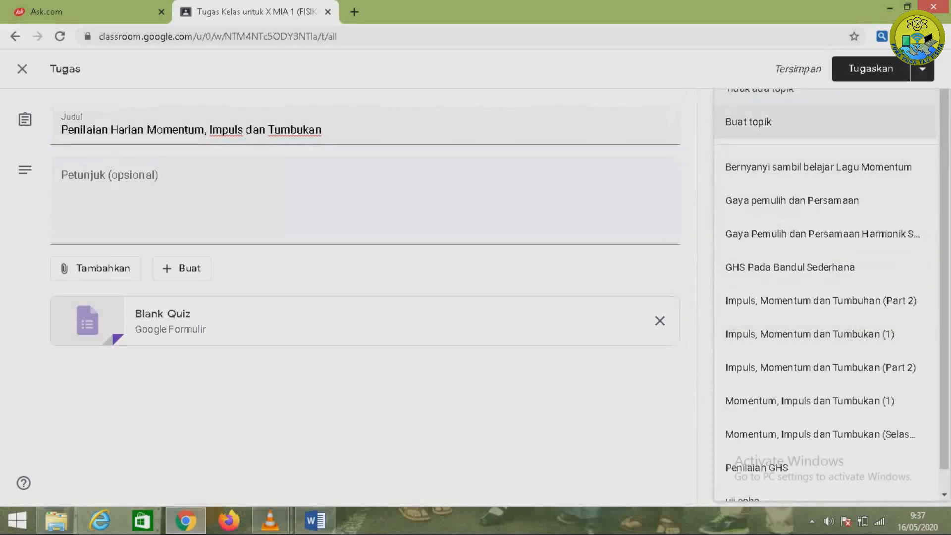
Create a new topic for the assignment, pasting the copied heading as its name.
left_click(749, 122)
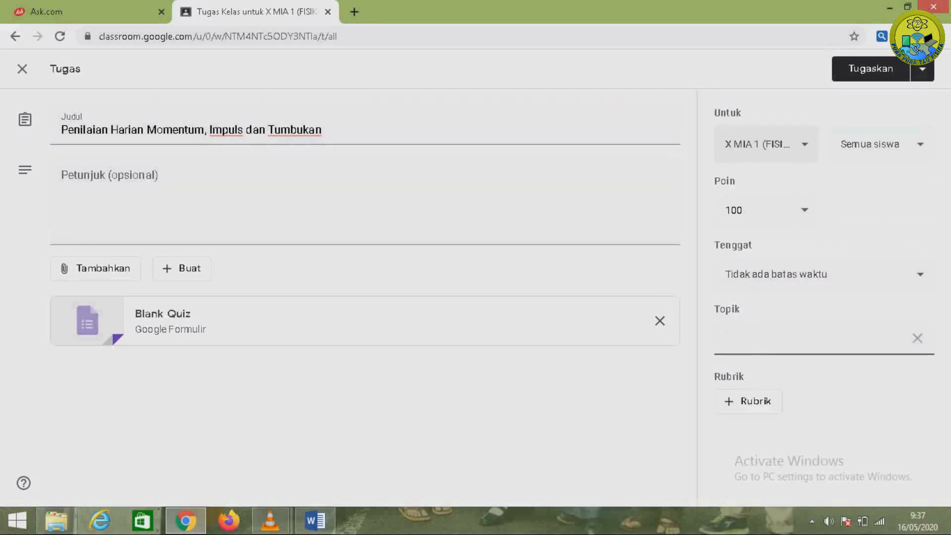
right_click(743, 332)
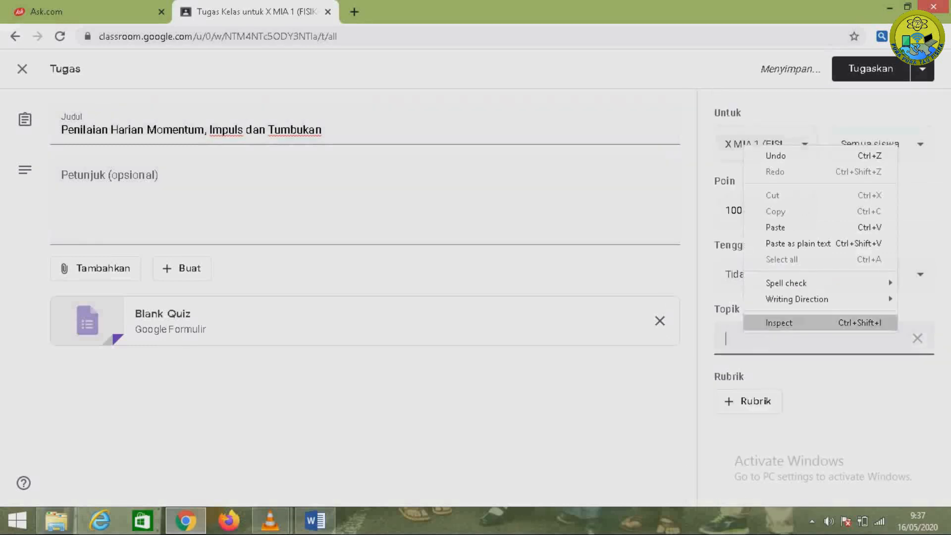
left_click(775, 227)
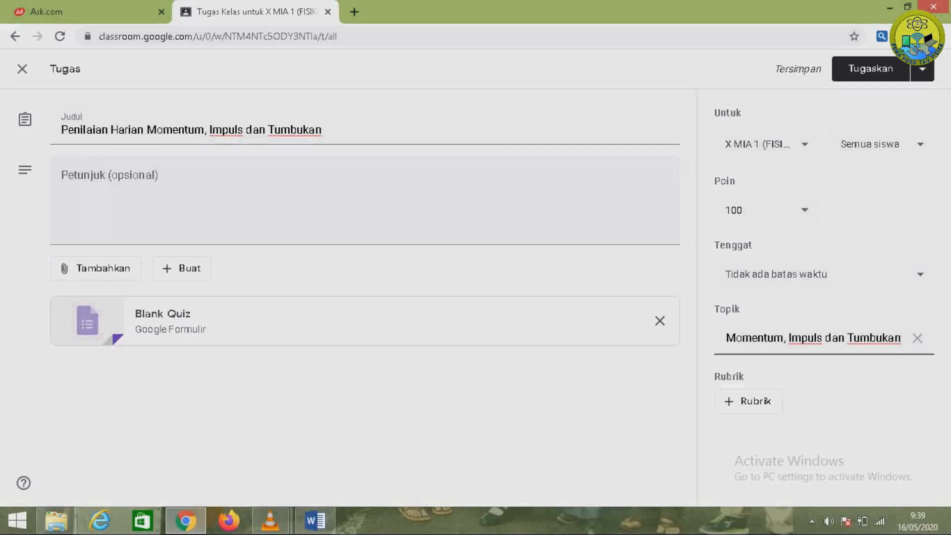
Switch to Word and copy the instruction text below the answer table, from "Kerjakanlah Soal Di bawah ini" to "banyak makam memori...".
left_click(315, 520)
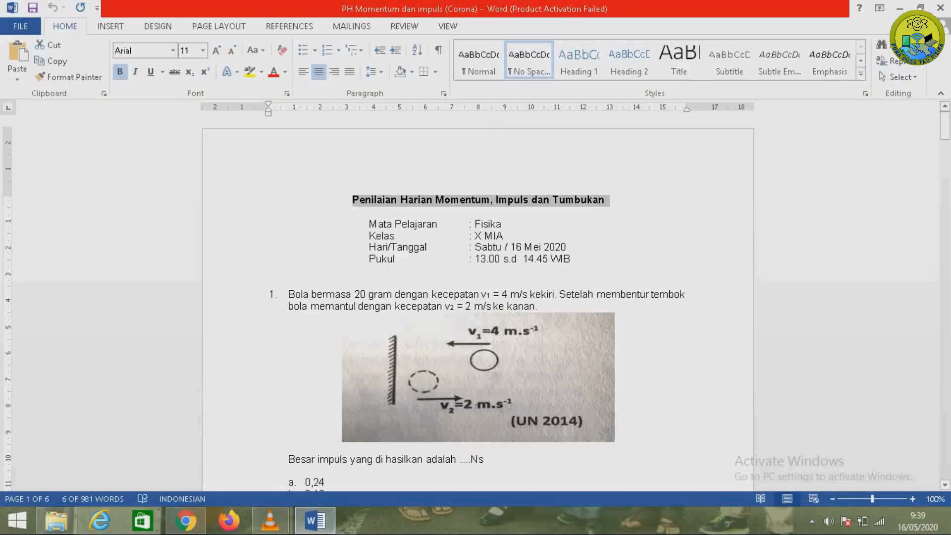
left_click_drag(945, 126, 945, 462)
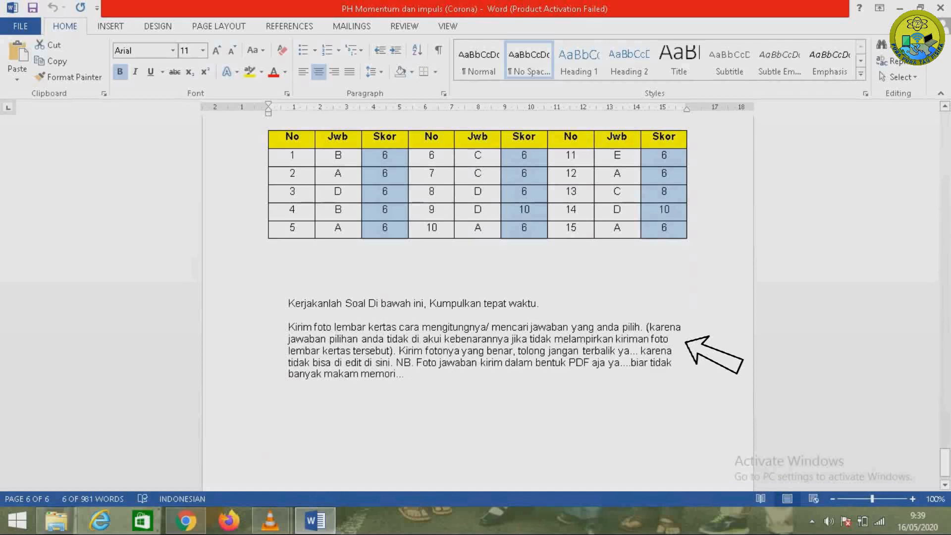
left_click_drag(289, 303, 409, 375)
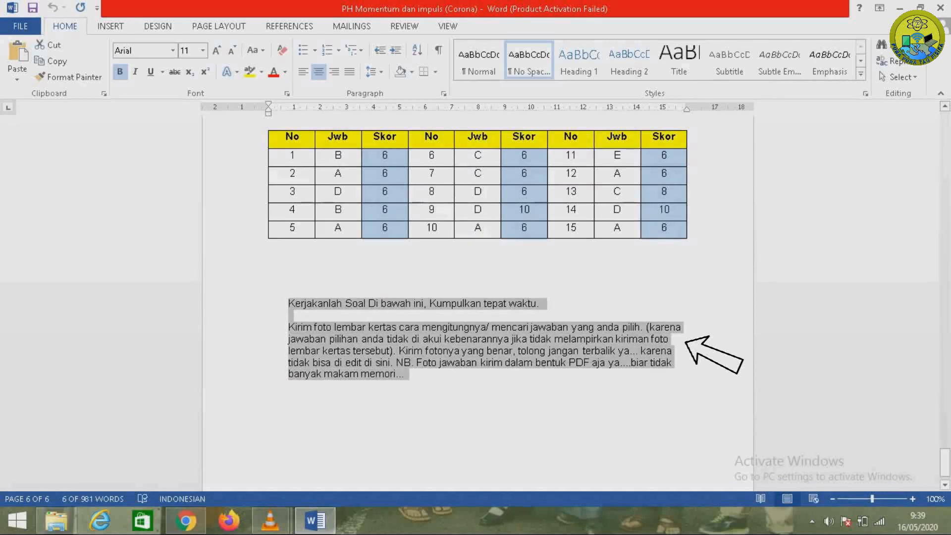
right_click(471, 324)
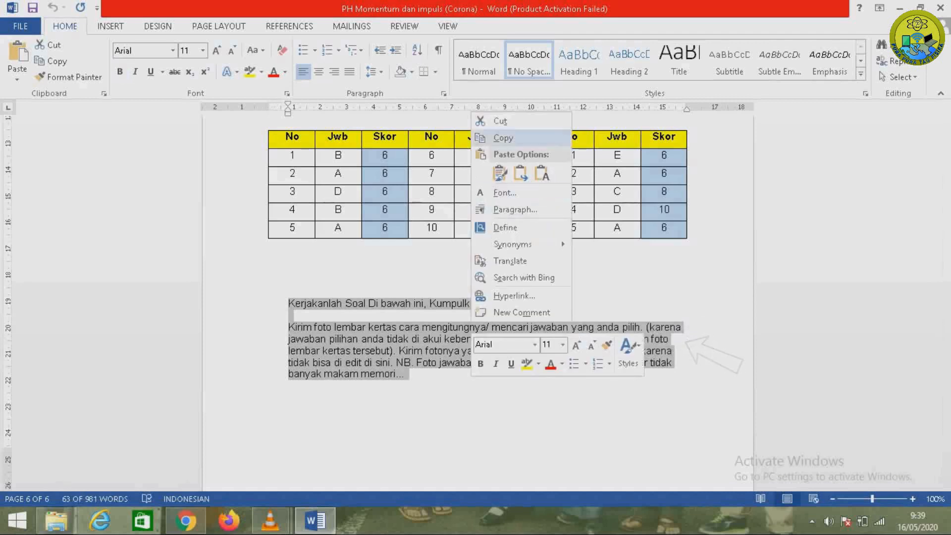
left_click(503, 138)
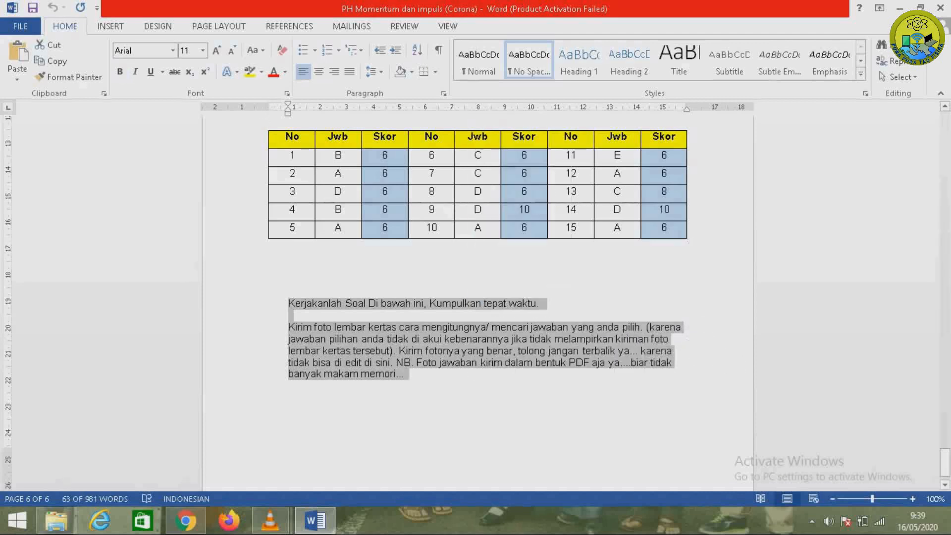
Switch to Chrome and paste the copied instruction text into the assignment's instructions (Petunjuk).
mouse_move(315, 520)
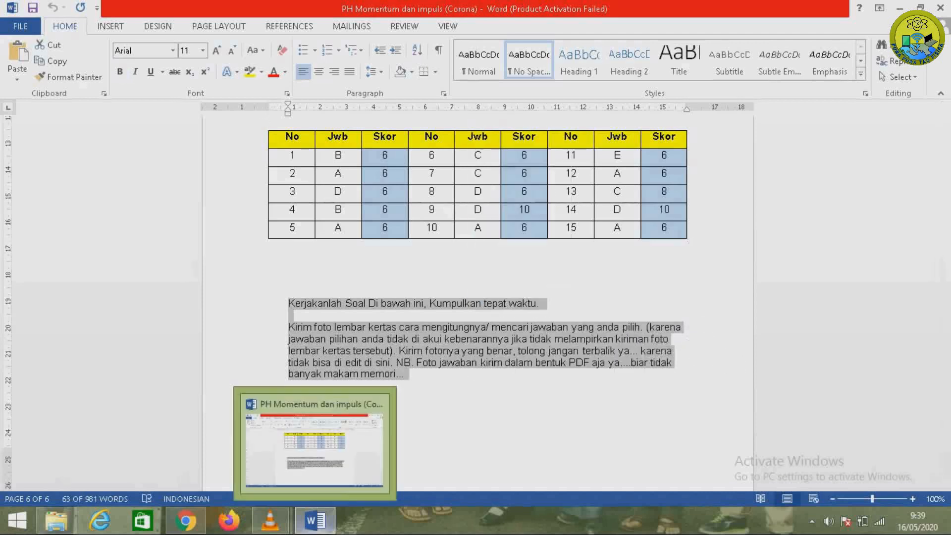
left_click(186, 520)
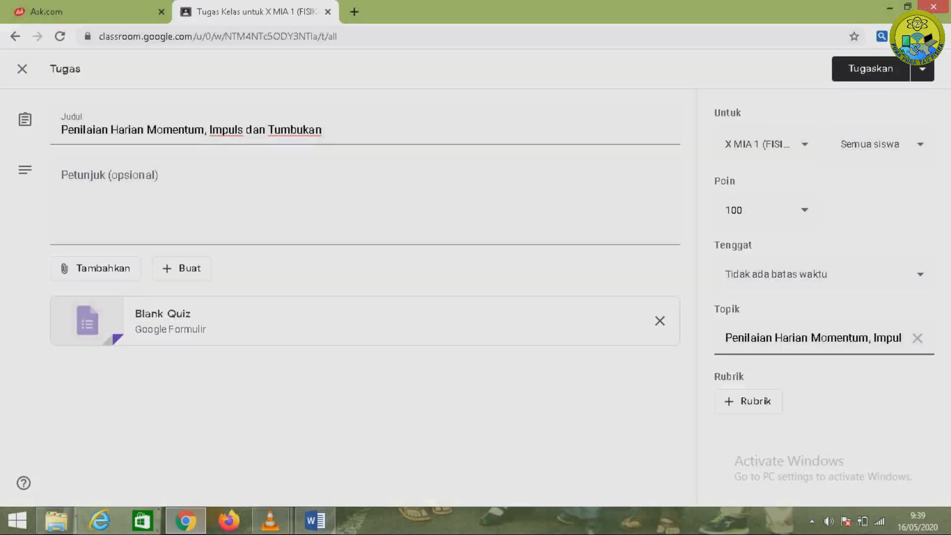
right_click(91, 193)
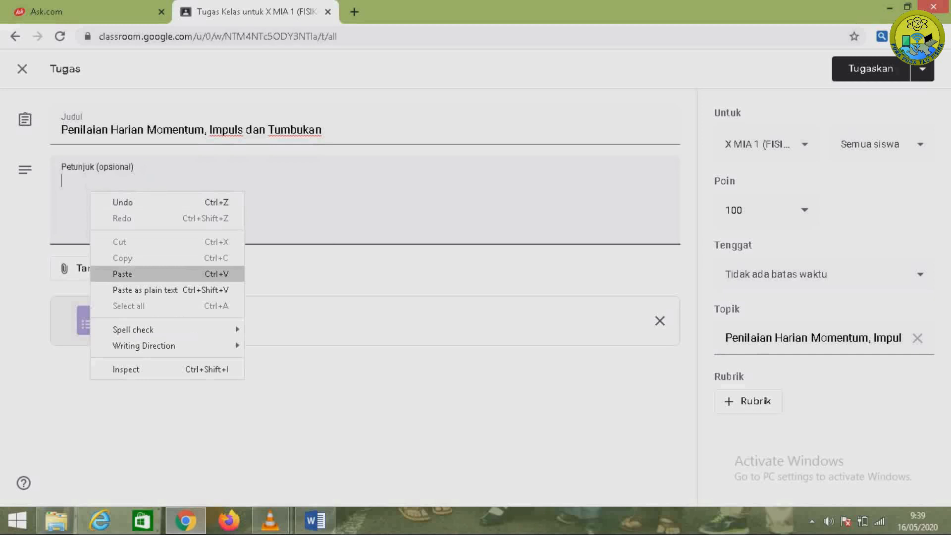
left_click(128, 274)
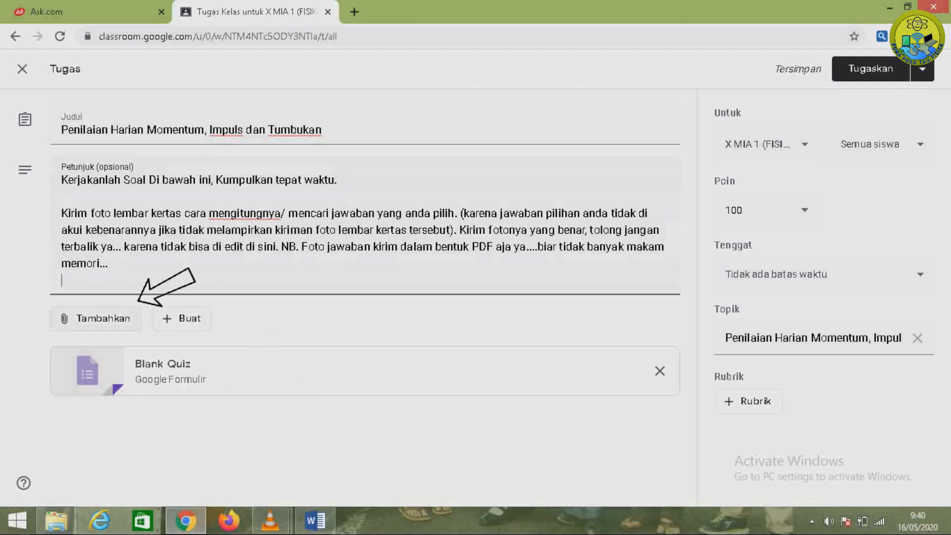
Attach the Word file "SILAHKAN KIRIM FOTO CARIAN JAWABAN" from the Tugas Selama COVID-19 folder to the assignment by uploading it from the computer.
left_click(96, 318)
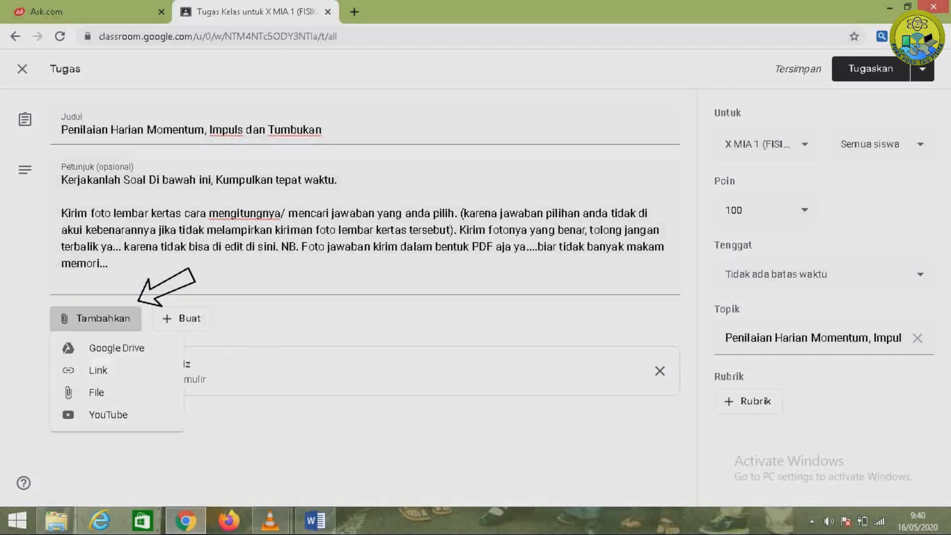
left_click(97, 392)
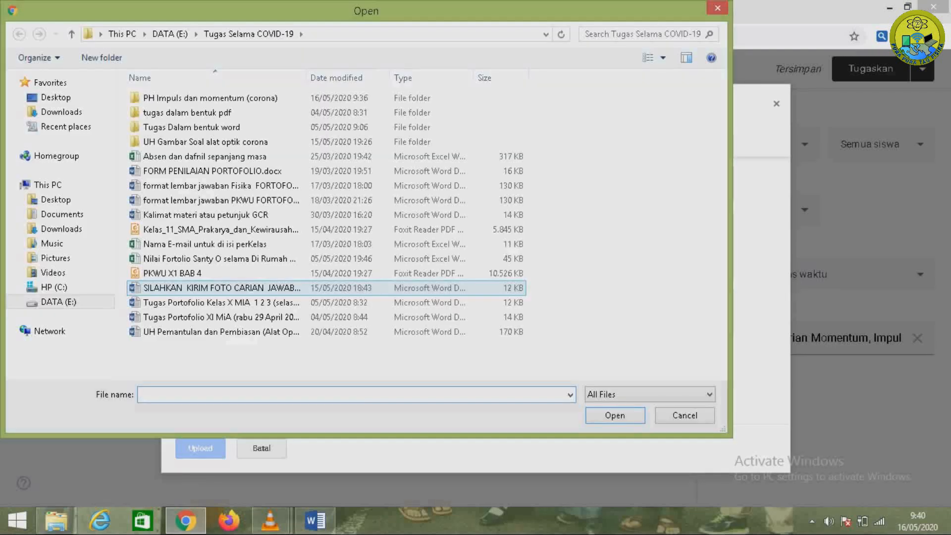
key("Up")
key("Up")
key("Up")
key("Up")
key("Up")
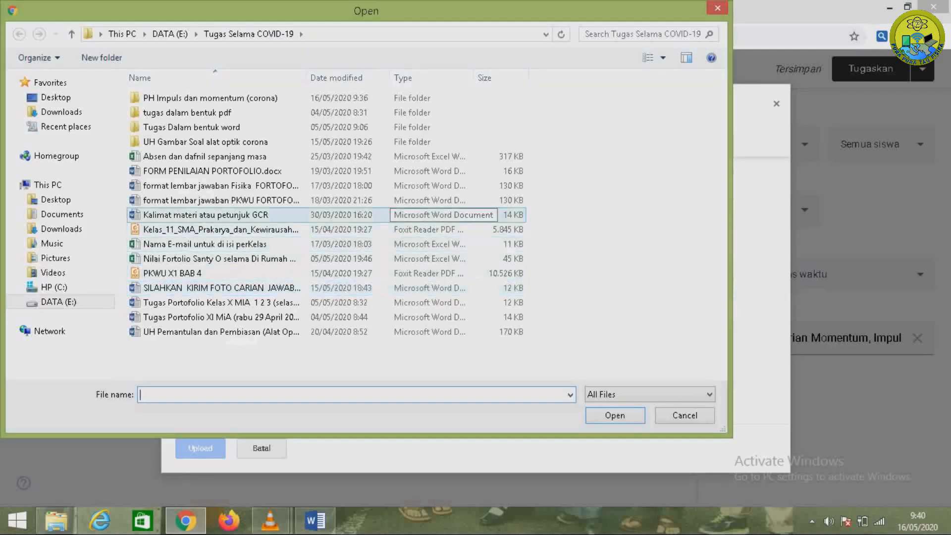
key("Up")
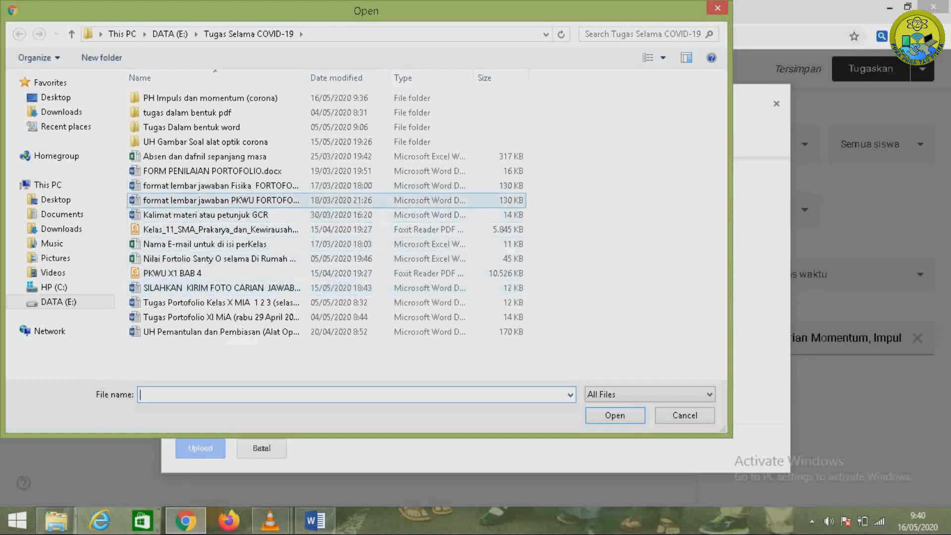
key("Up")
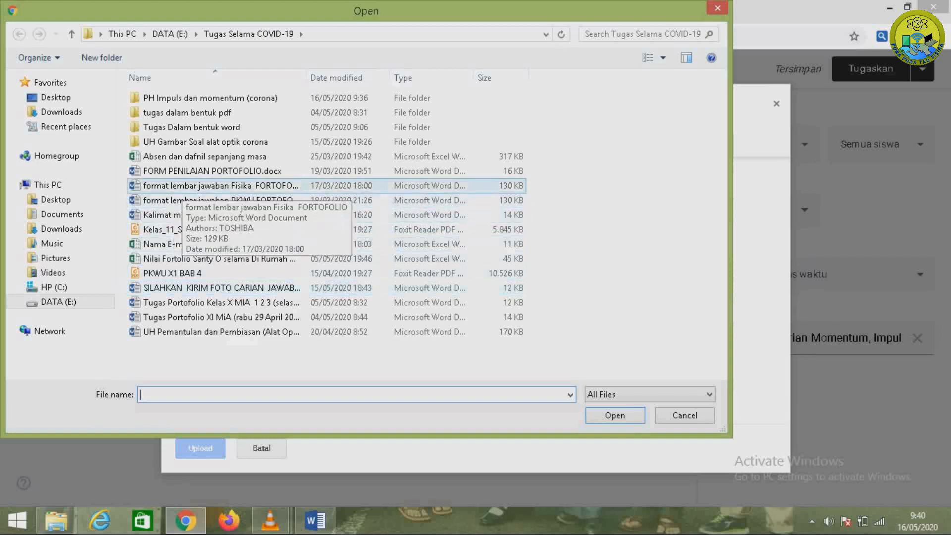
key("Down")
key("Down")
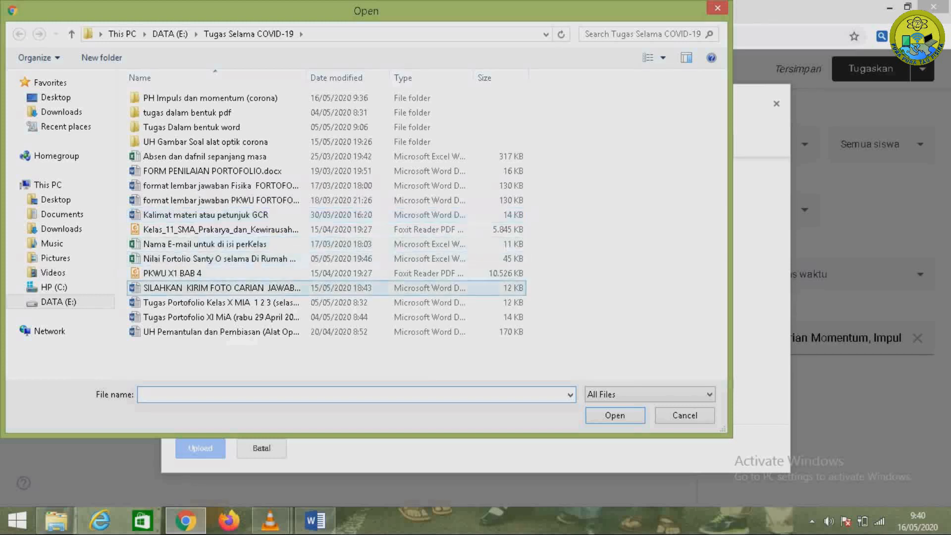
left_click(222, 288)
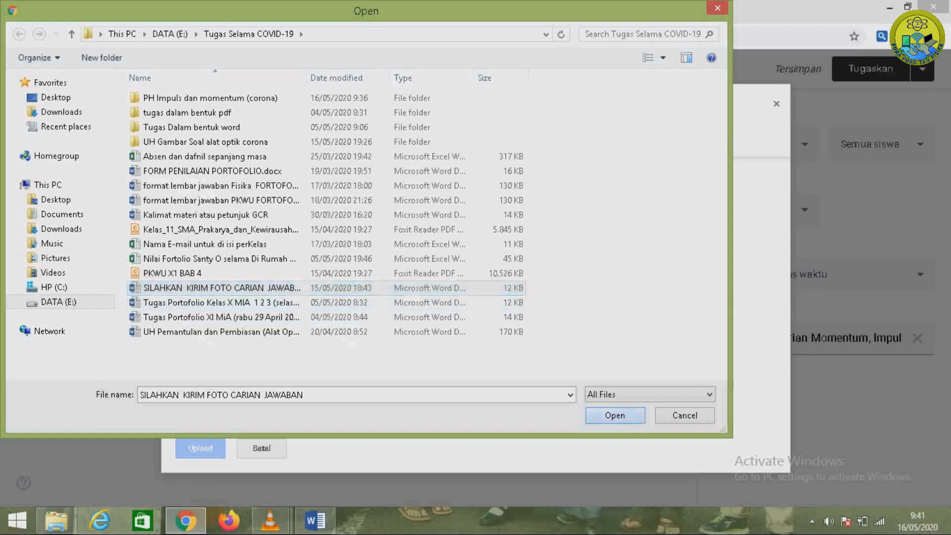
key("Return")
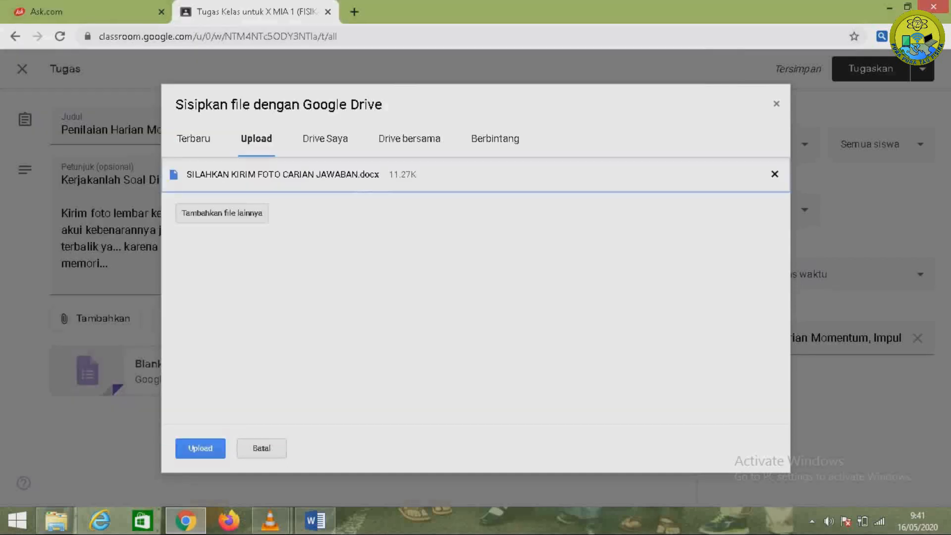
left_click(200, 448)
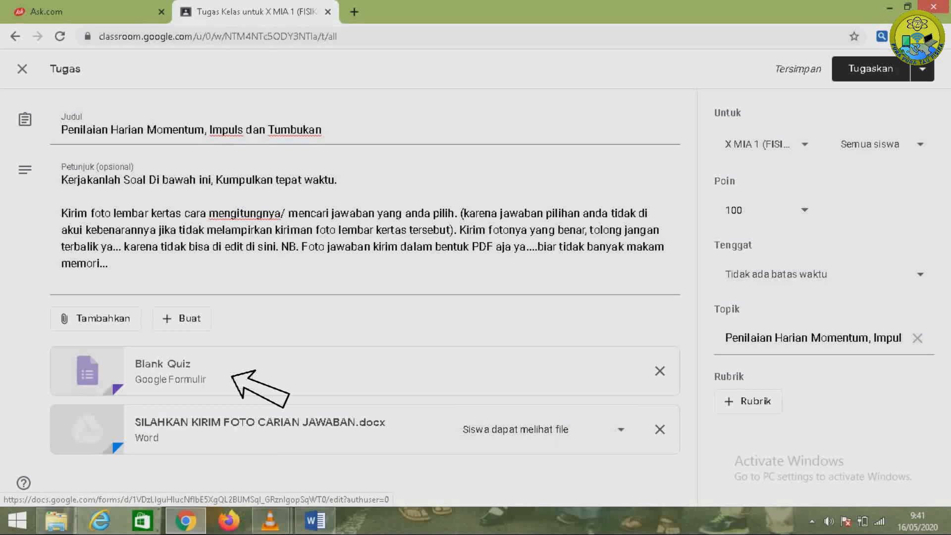
Open the attached Blank Quiz form and clear its title.
left_click(233, 374)
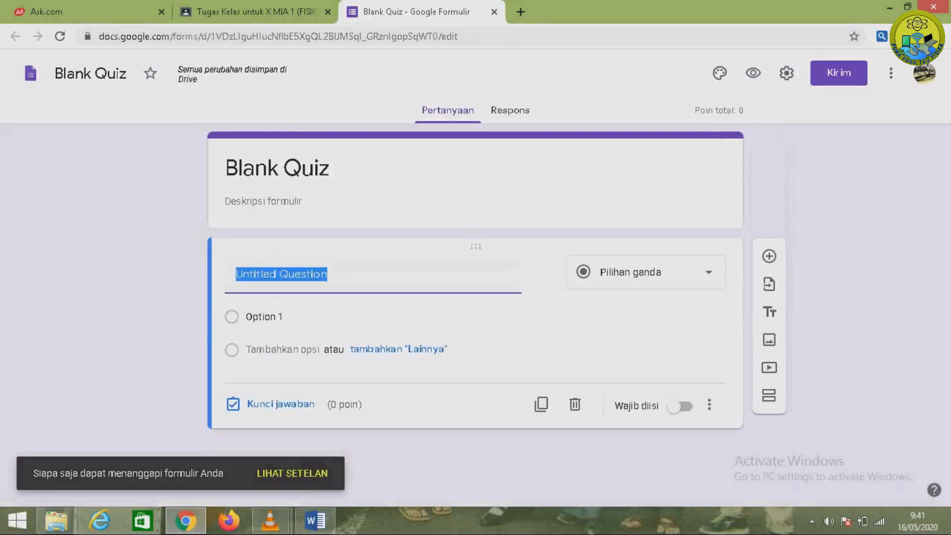
left_click(277, 169)
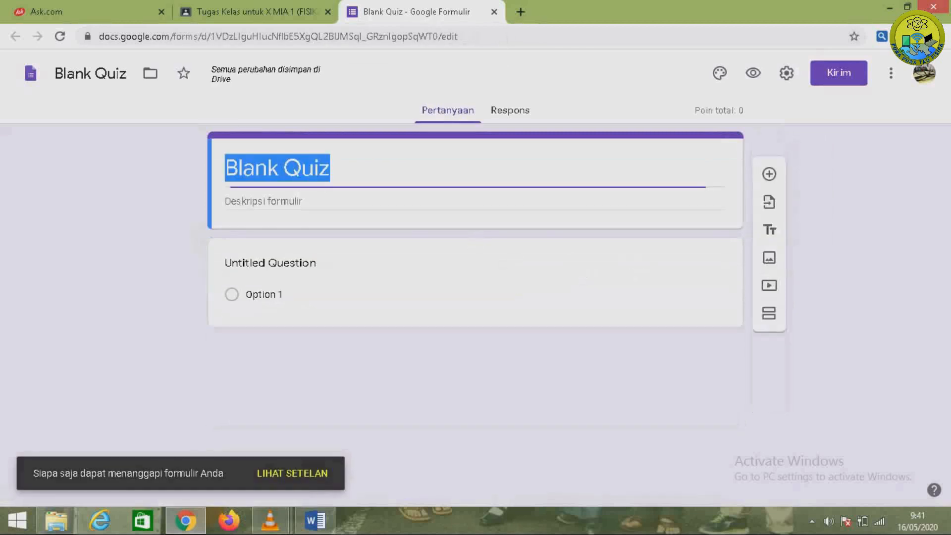
key("BackSpace")
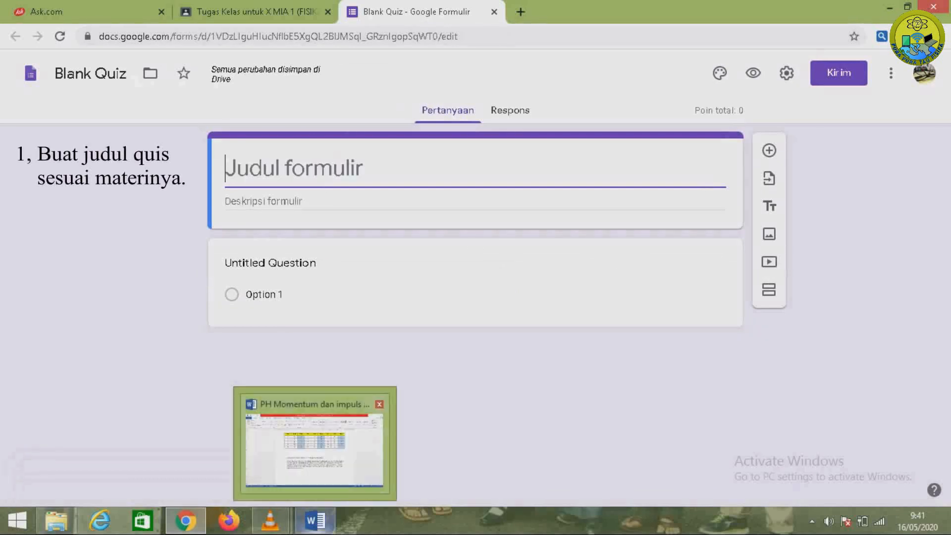
Switch to Word and copy the heading "Penilaian Harian Momentum, Impuls dan Tumbukan" from the document's first page.
left_click(315, 521)
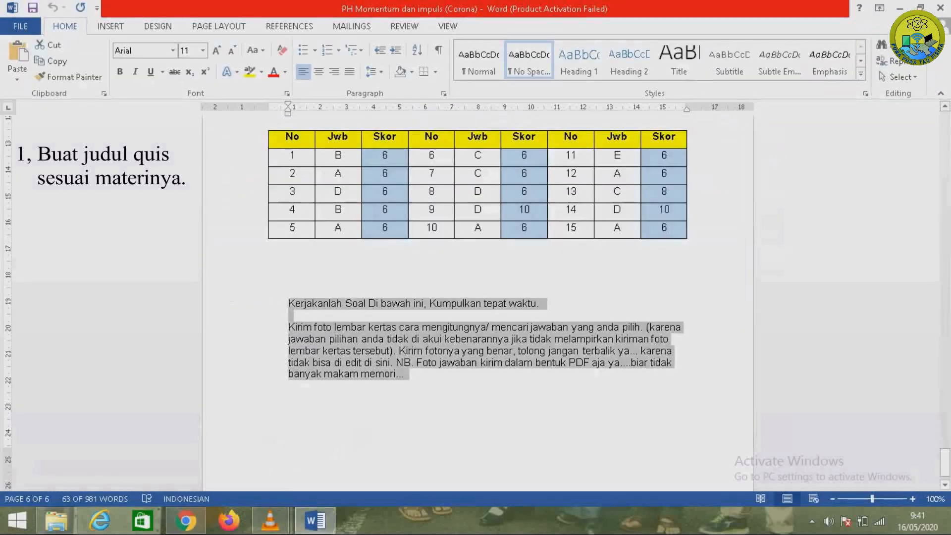
left_click_drag(945, 462, 946, 124)
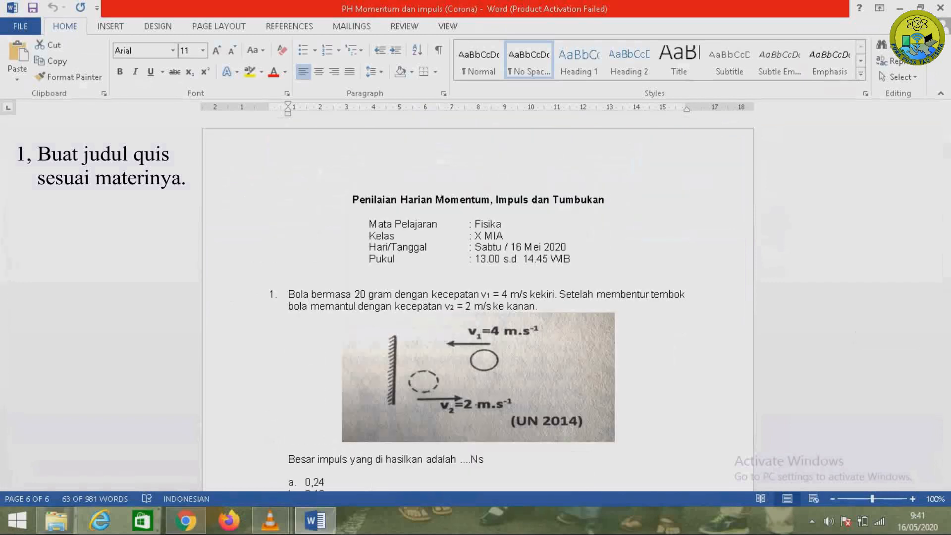
left_click_drag(353, 200, 610, 200)
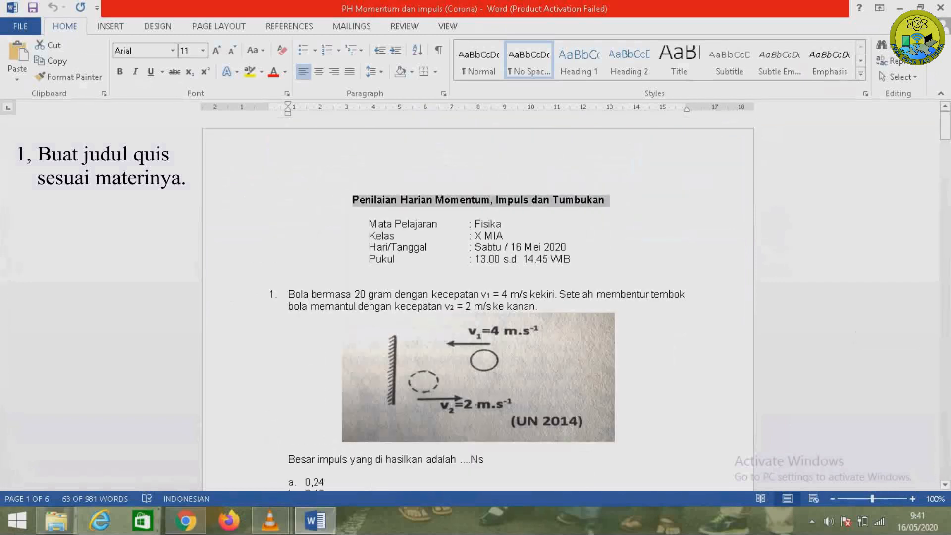
right_click(545, 200)
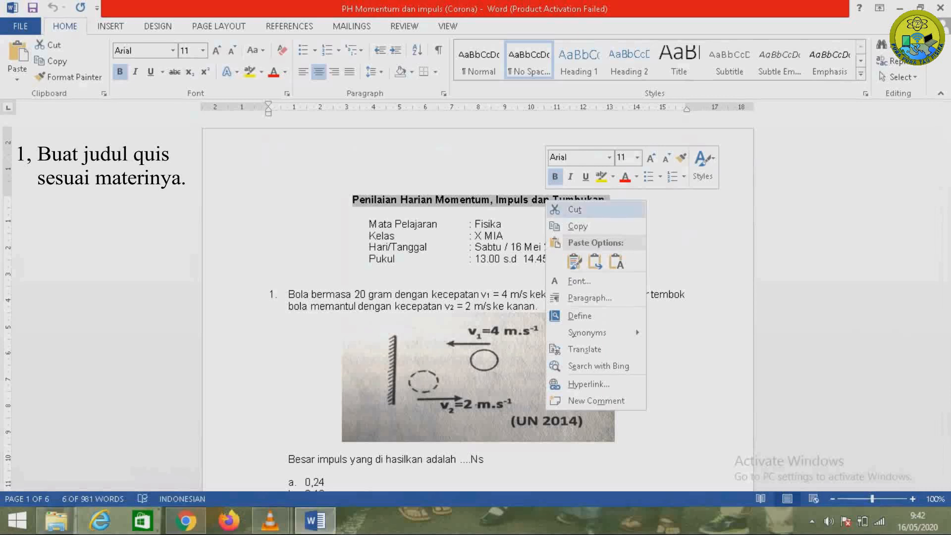
left_click(577, 226)
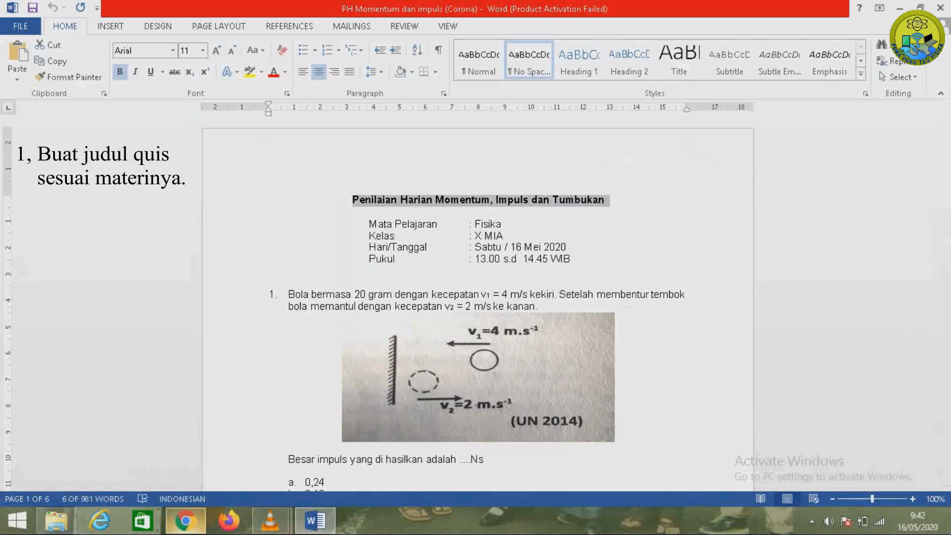
Switch to Chrome and replace the quiz form's title with the copied heading "Penilaian Harian Momentum, Impuls dan Tumbukan".
mouse_move(186, 521)
left_click(185, 440)
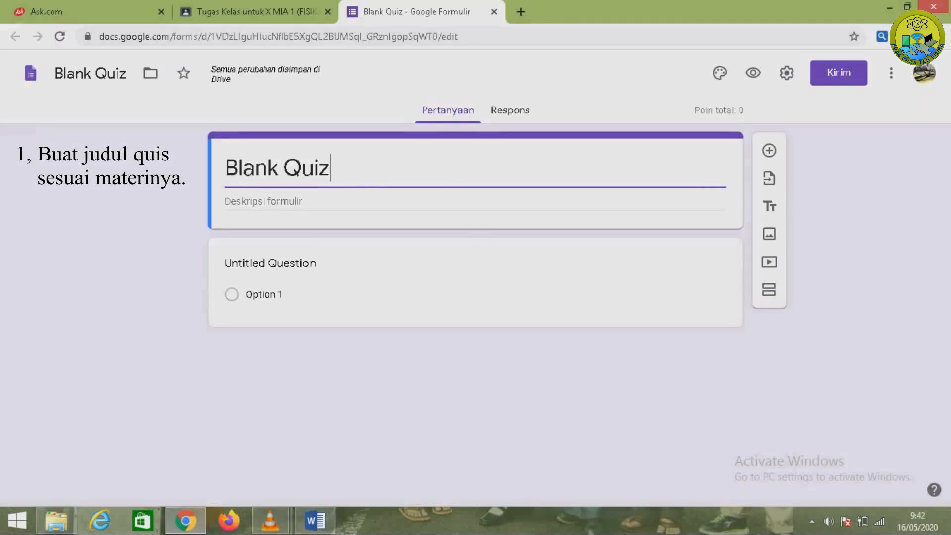
key("BackSpace")
key("BackSpace")
key("BackSpace")
key("BackSpace")
key("BackSpace")
key("BackSpace")
key("BackSpace")
key("BackSpace")
key("BackSpace")
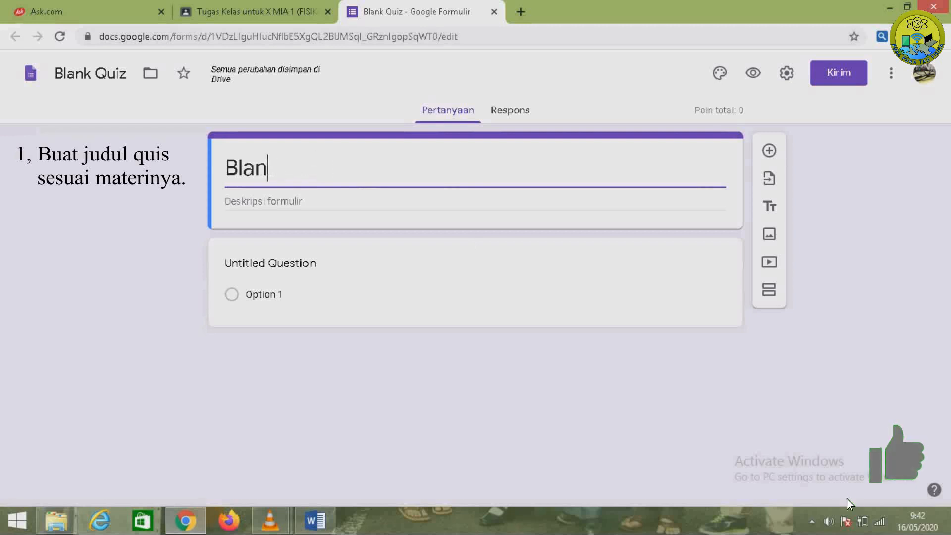
key("BackSpace")
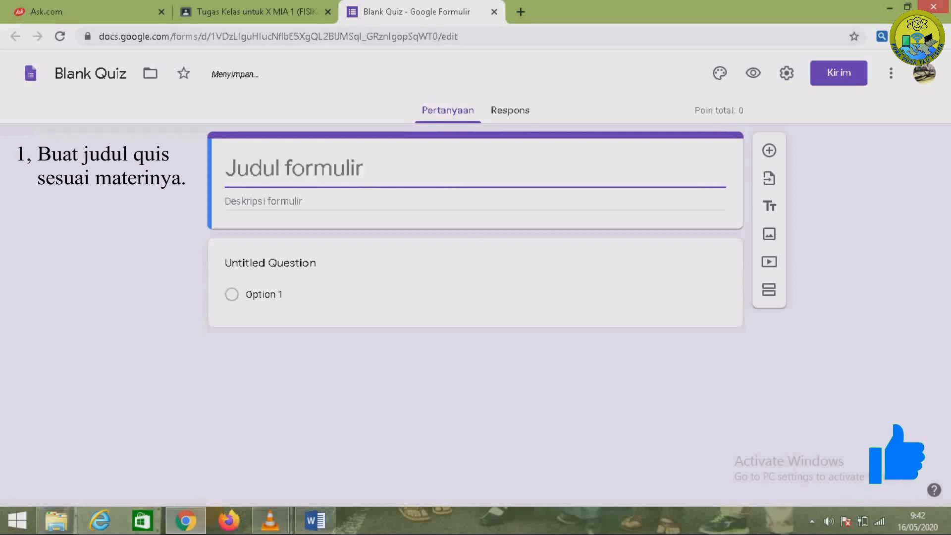
right_click(251, 165)
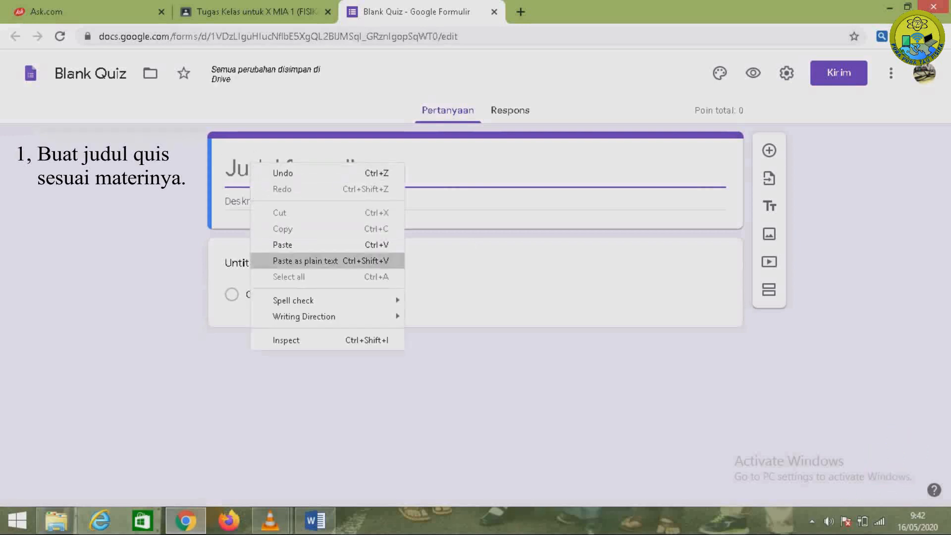
left_click(283, 245)
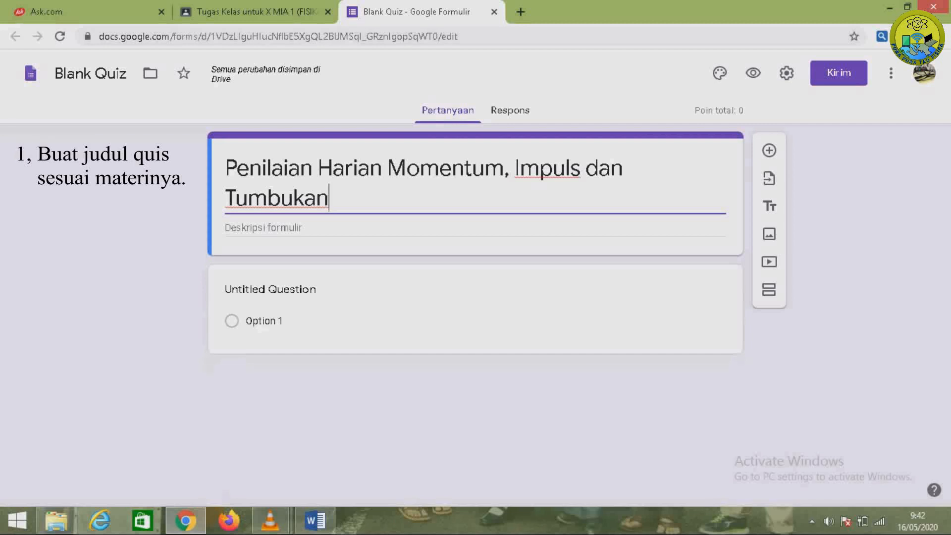
Switch to Word and copy the four detail lines below the heading, from "Mata Pelajaran" to "Pukul : 13.00 s.d 14.45 WIB".
left_click(263, 228)
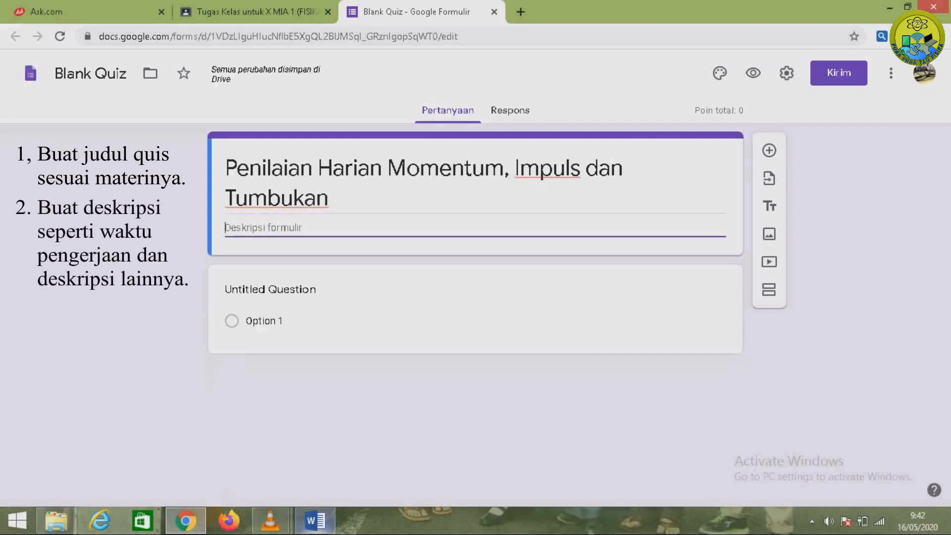
left_click(315, 520)
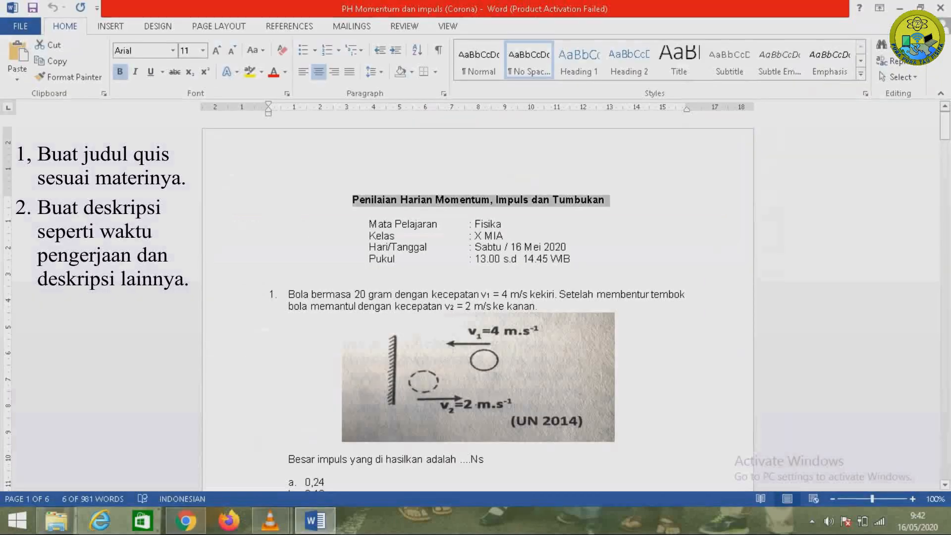
left_click_drag(369, 224, 574, 260)
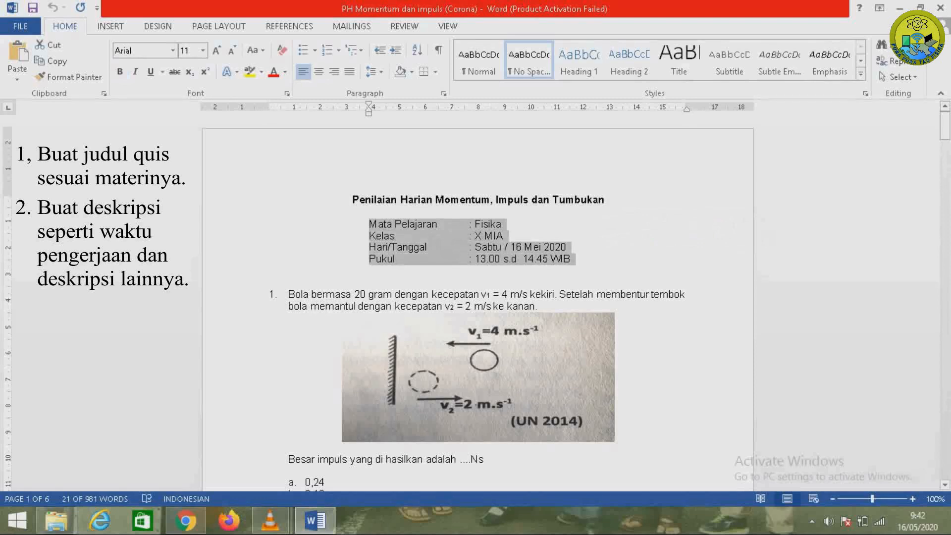
right_click(487, 245)
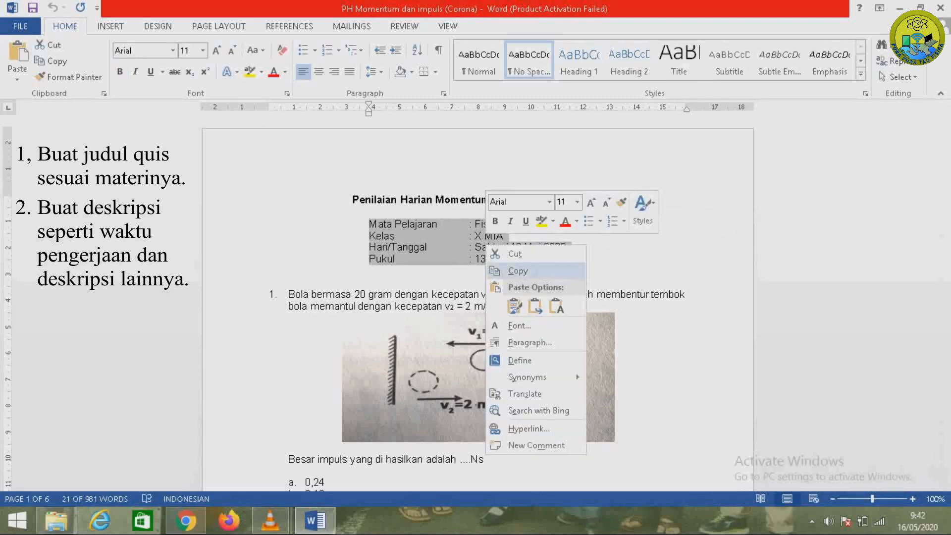
left_click(517, 271)
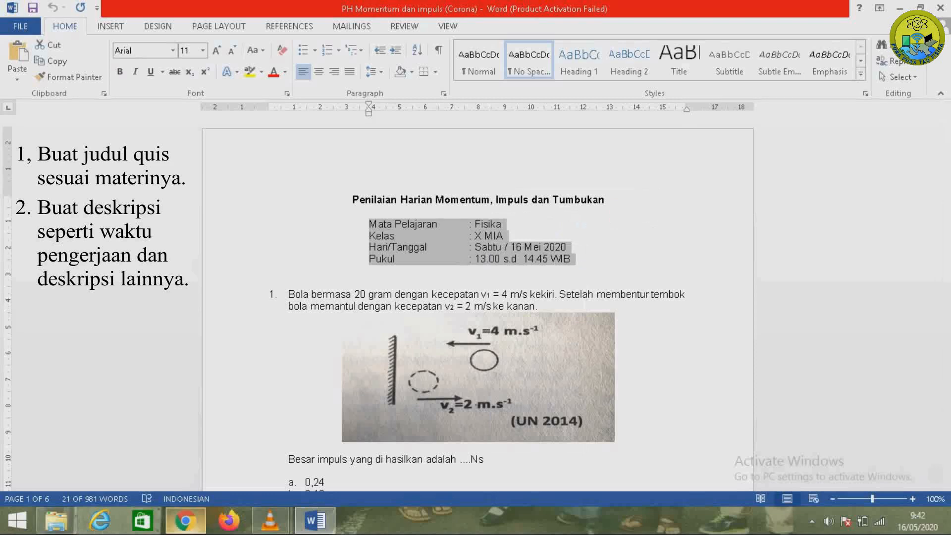
Switch to Chrome and paste the copied subject, class, date and time lines as the quiz form's description.
mouse_move(185, 521)
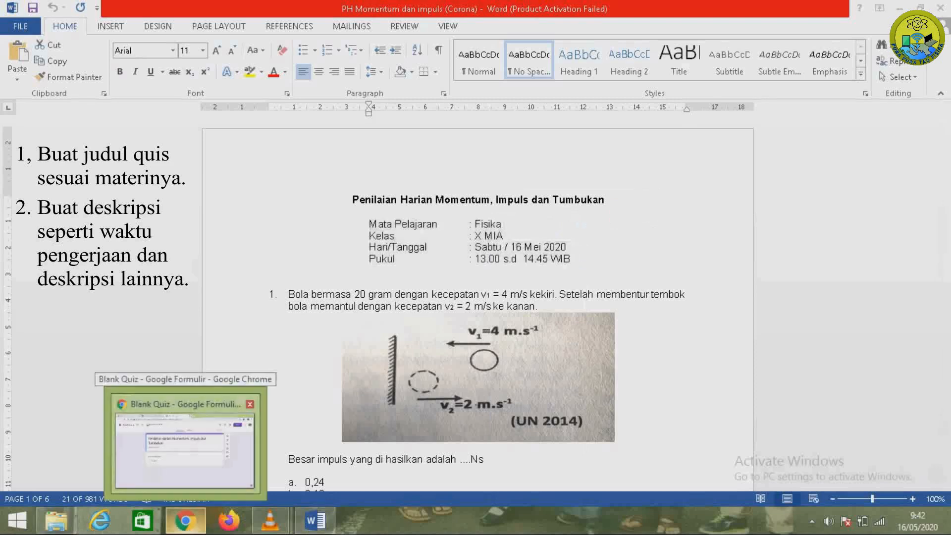
left_click(184, 449)
right_click(242, 227)
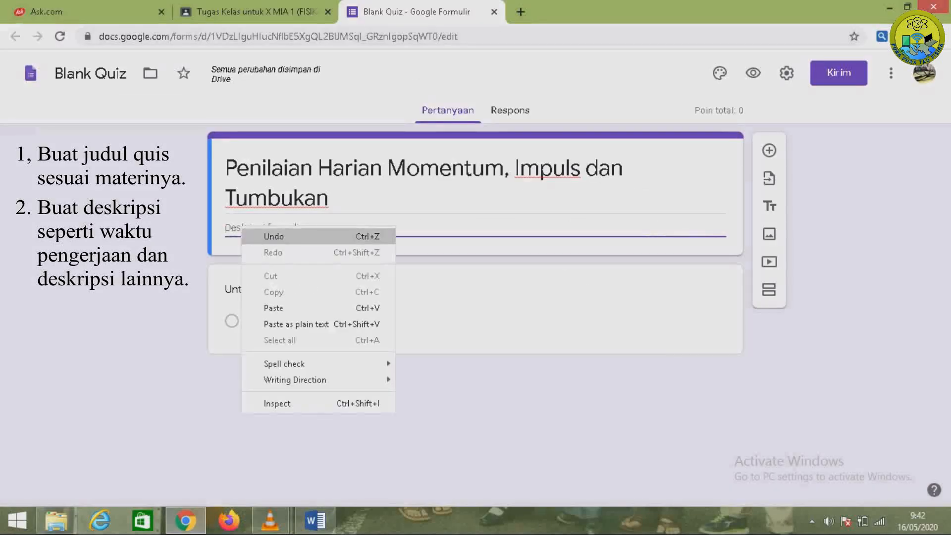
left_click(273, 307)
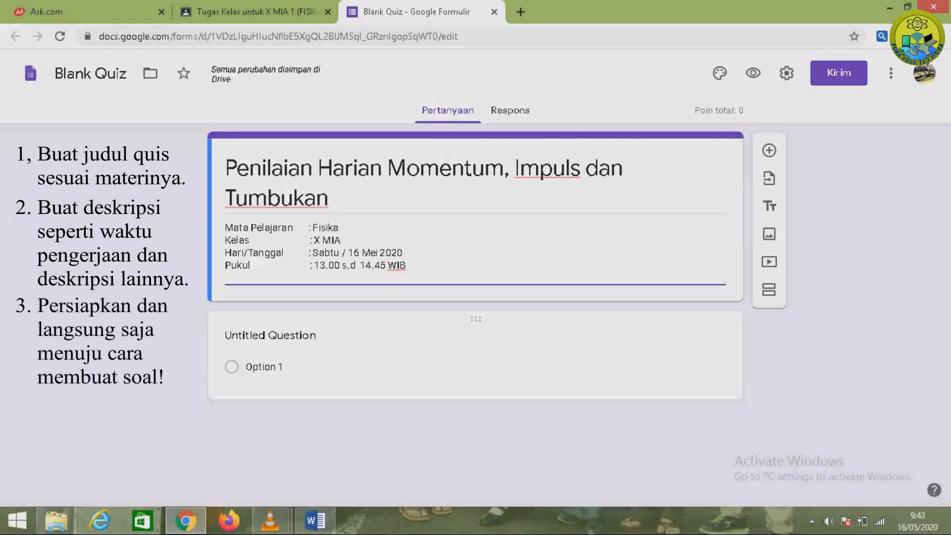
Activate the form's untitled question, and switch to Word to select the first two lines of question 1 about the 20 gram ball.
left_click(270, 335)
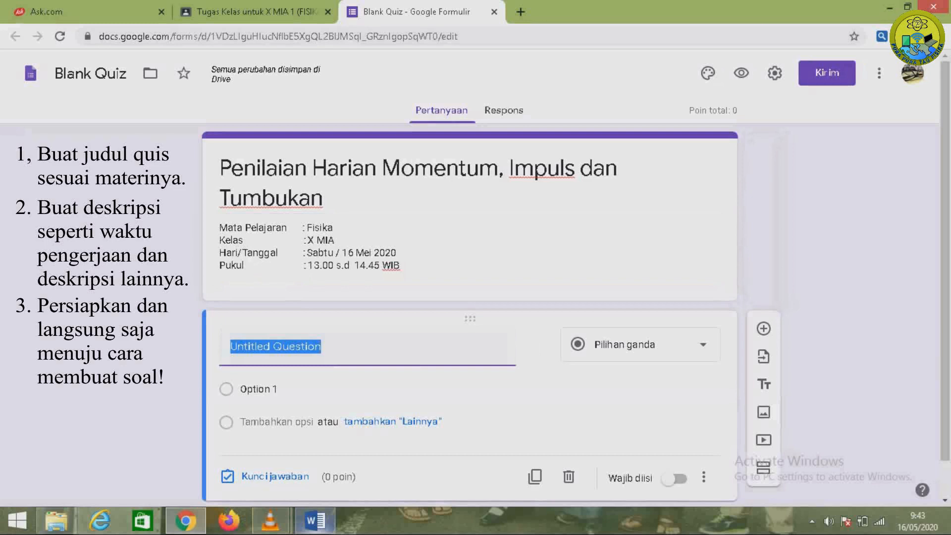
mouse_move(315, 521)
left_click(316, 448)
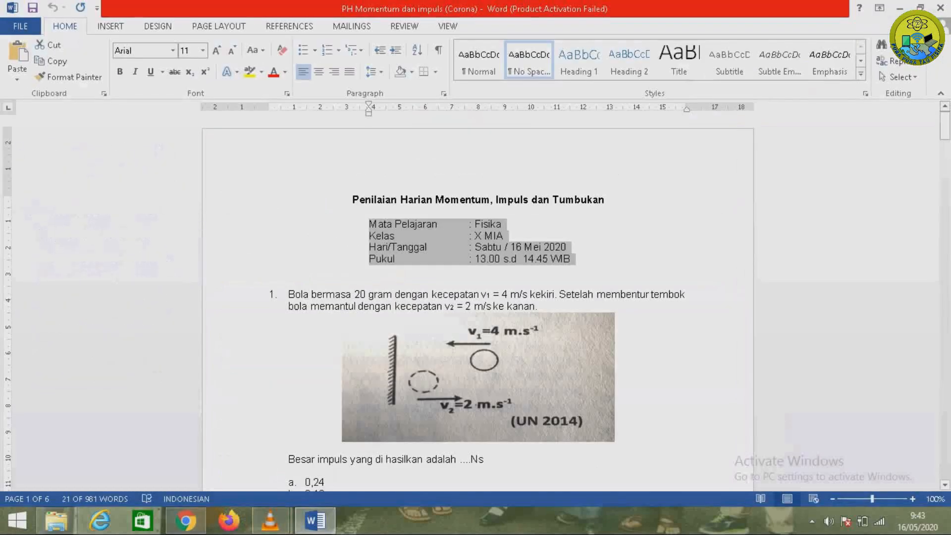
left_click(269, 283)
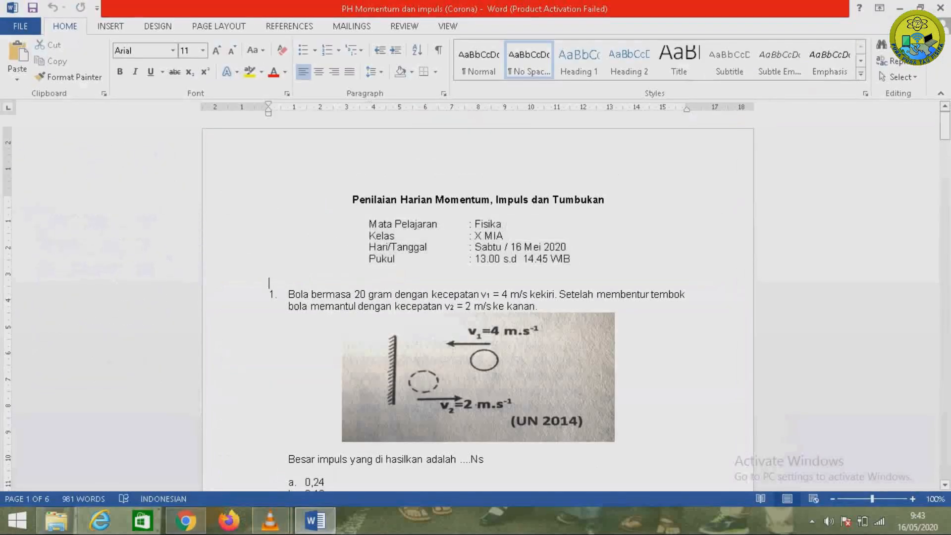
left_click_drag(289, 295, 547, 307)
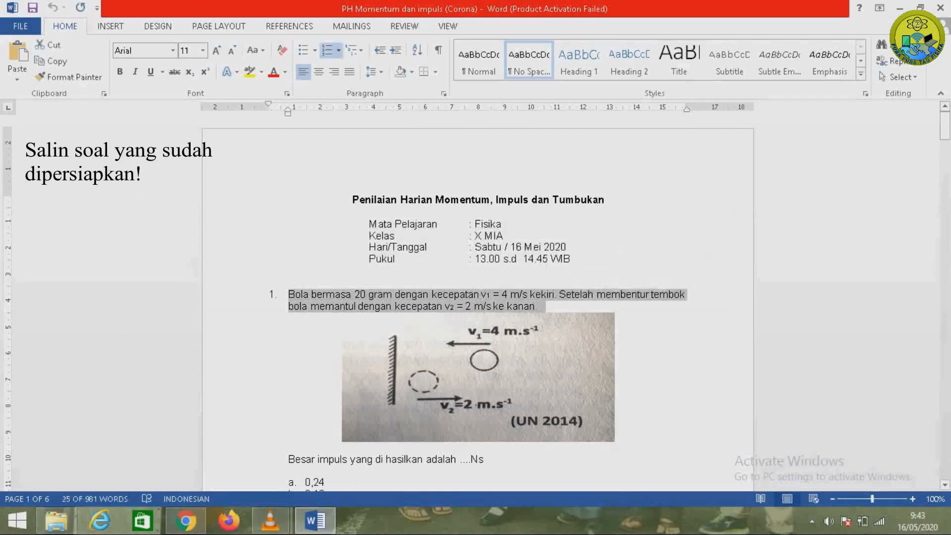
left_click(541, 307)
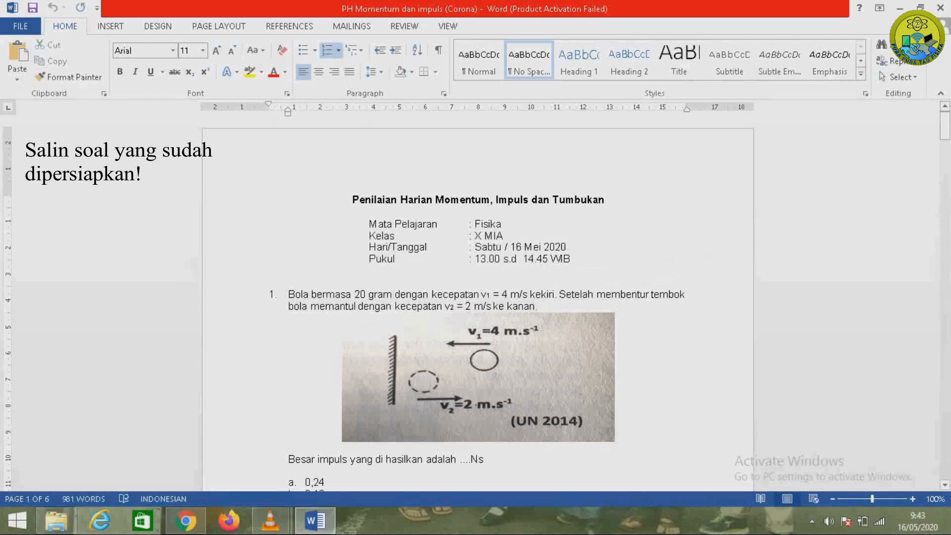
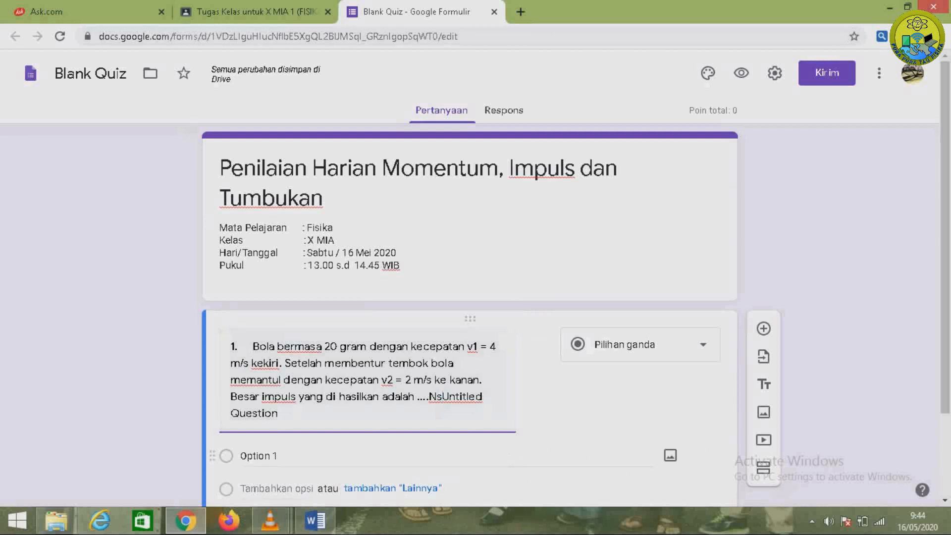
Delete the leftover placeholder "Untitled Question" from the end of the pasted question 1 text.
key("BackSpace")
key("BackSpace")
key("BackSpace")
key("BackSpace")
key("BackSpace")
key("BackSpace")
key("BackSpace")
key("BackSpace")
key("BackSpace")
key("BackSpace")
key("BackSpace")
key("BackSpace")
key("BackSpace")
key("BackSpace")
key("BackSpace")
key("BackSpace")
key("BackSpace")
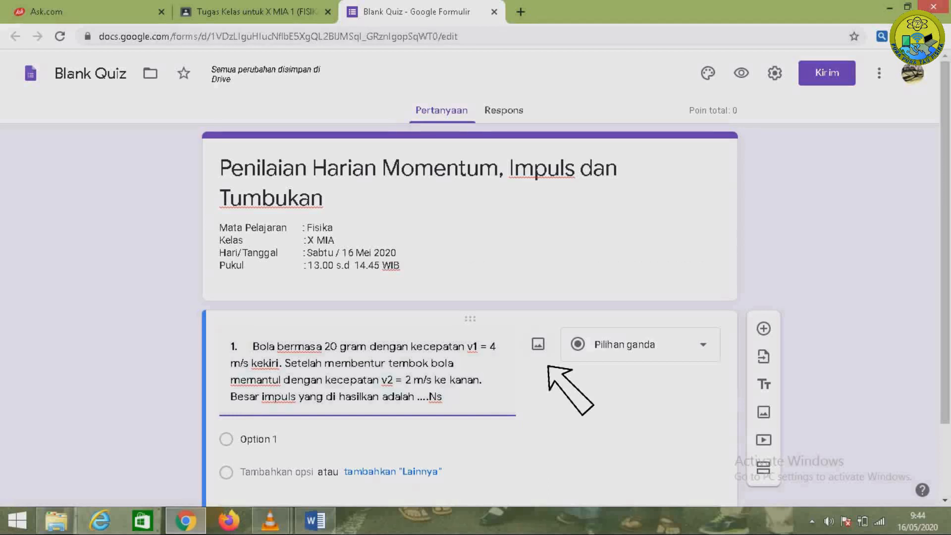
Upload image 1 from the "PH Impuls dan momentum (corona)" folder into question 1.
left_click(538, 344)
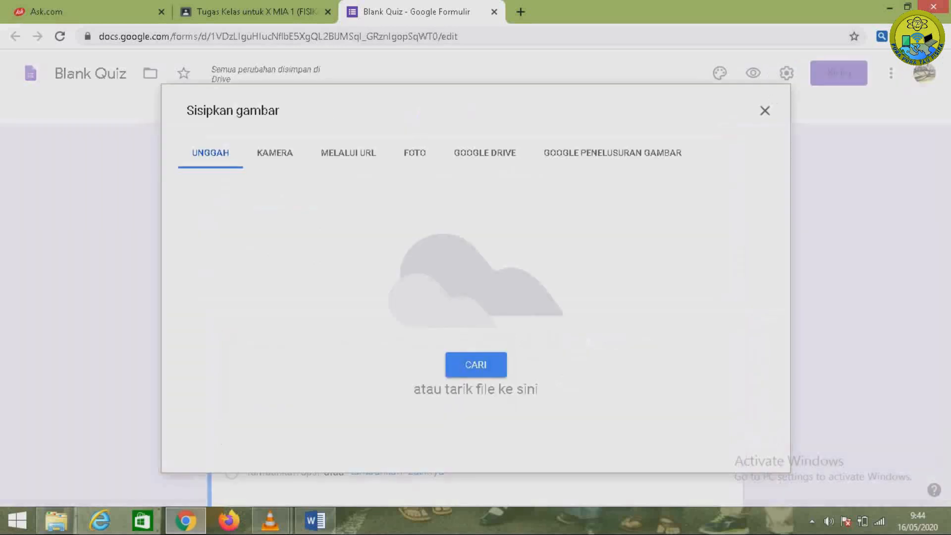
left_click(476, 365)
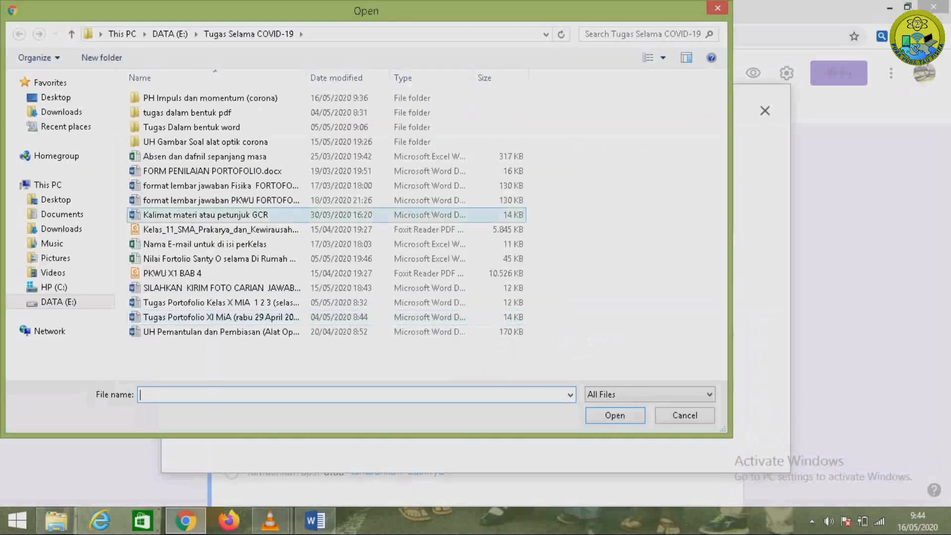
left_click(238, 98)
double_click(238, 98)
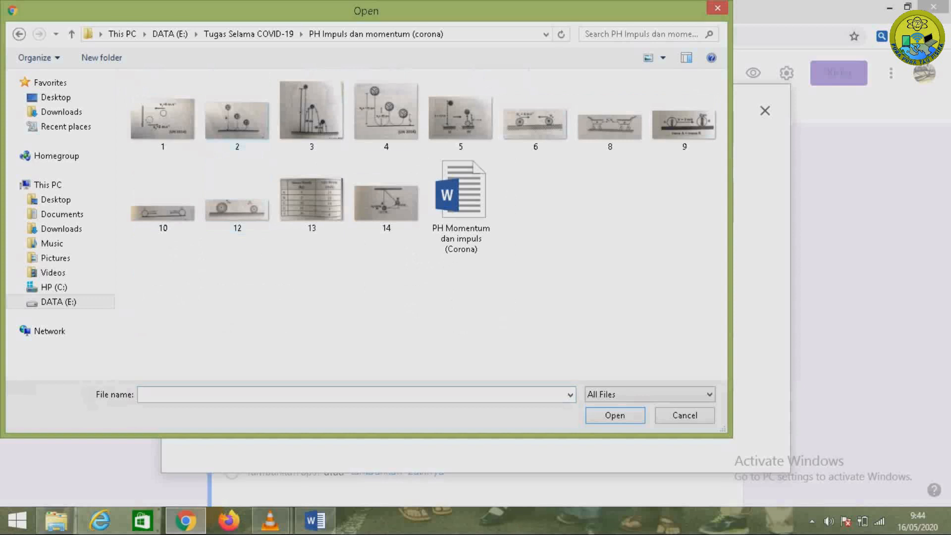
left_click(163, 115)
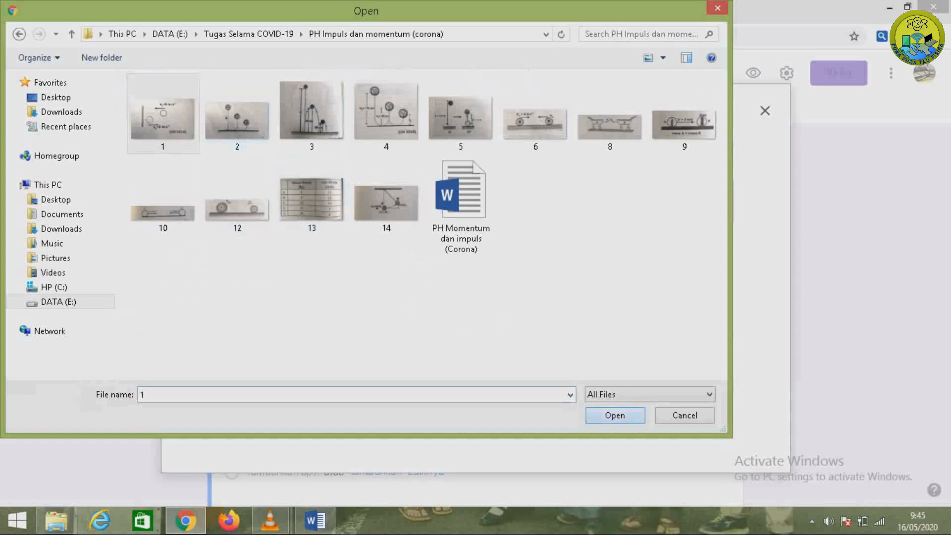
key("Return")
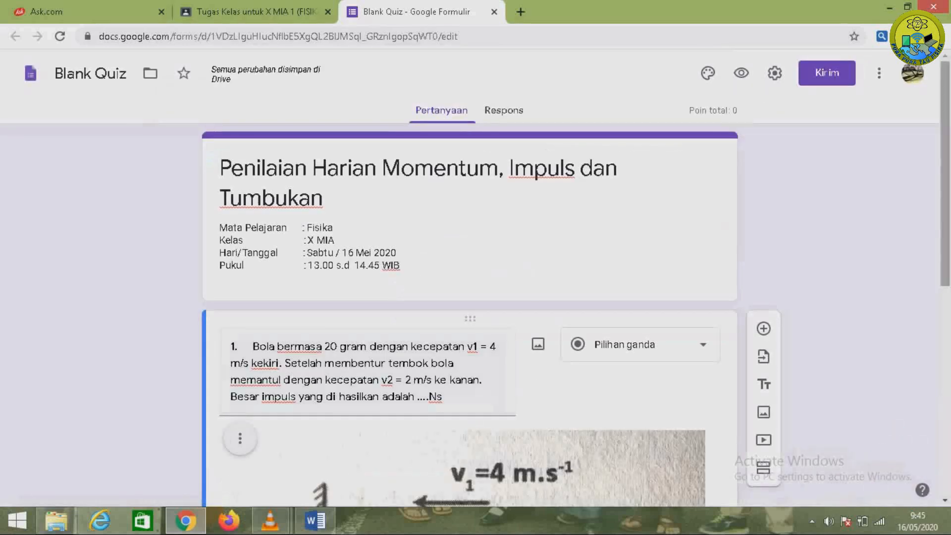
Choose "Pilihan ganda" as the answer type for question 1.
scroll(468, 317, "down", 5)
scroll(468, 317, "up", 1)
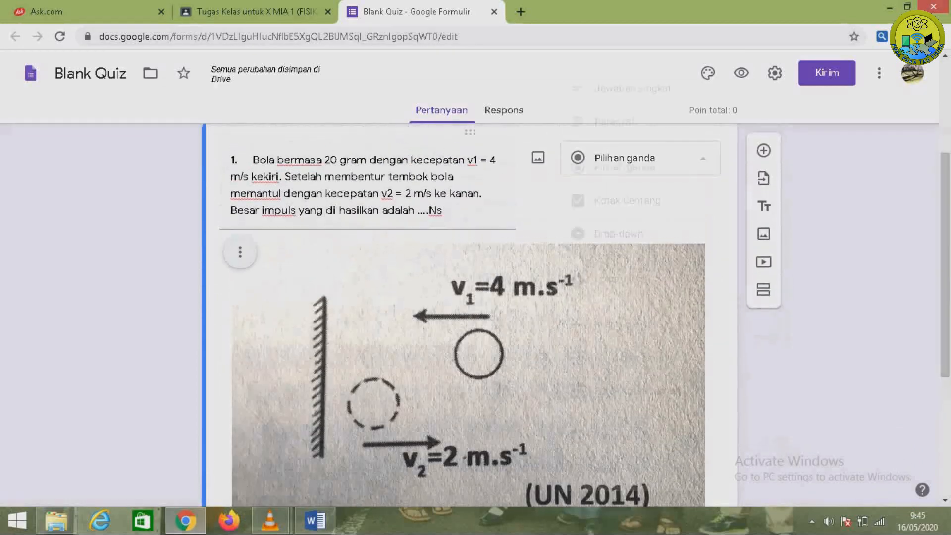
left_click(641, 158)
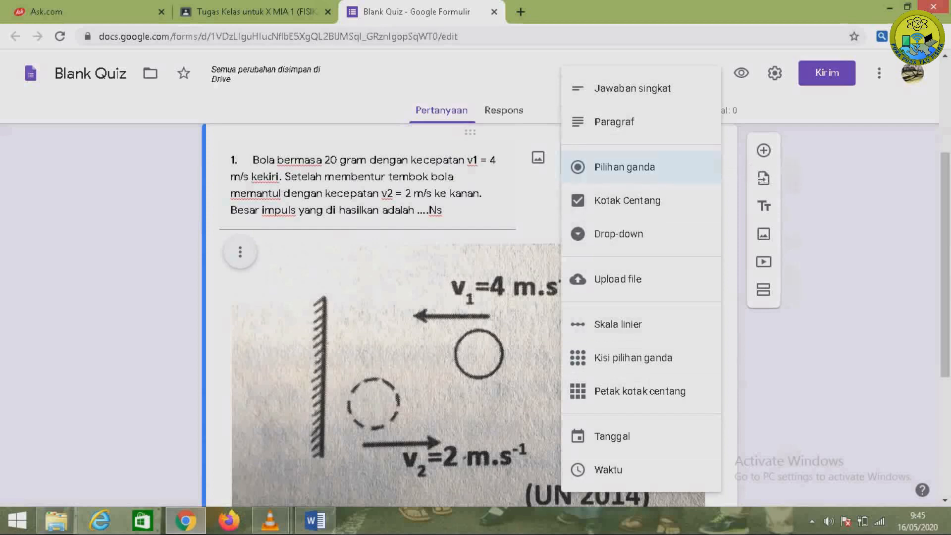
left_click(625, 167)
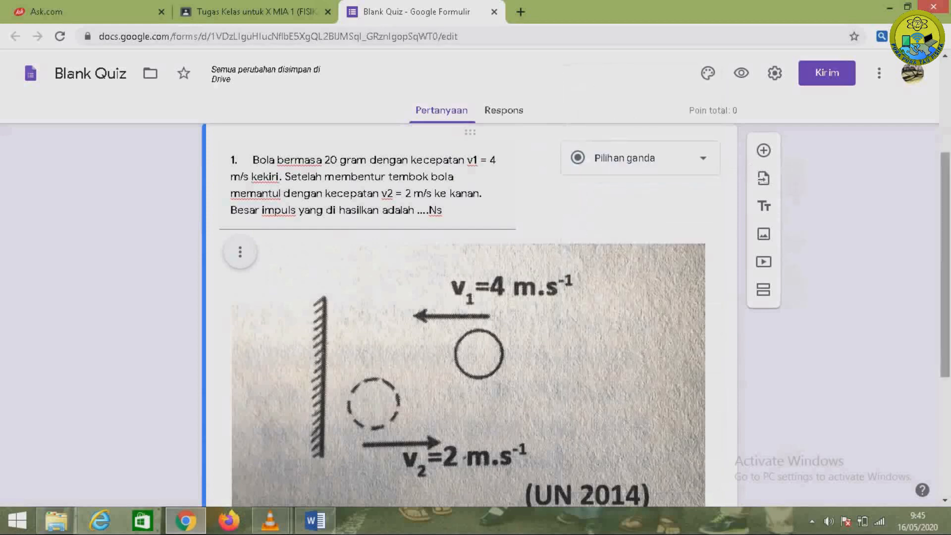
Select question 1's placeholder option in the form, and switch to Word to copy its five answer choices, 0,24 through 0,04.
scroll(468, 307, "down", 4)
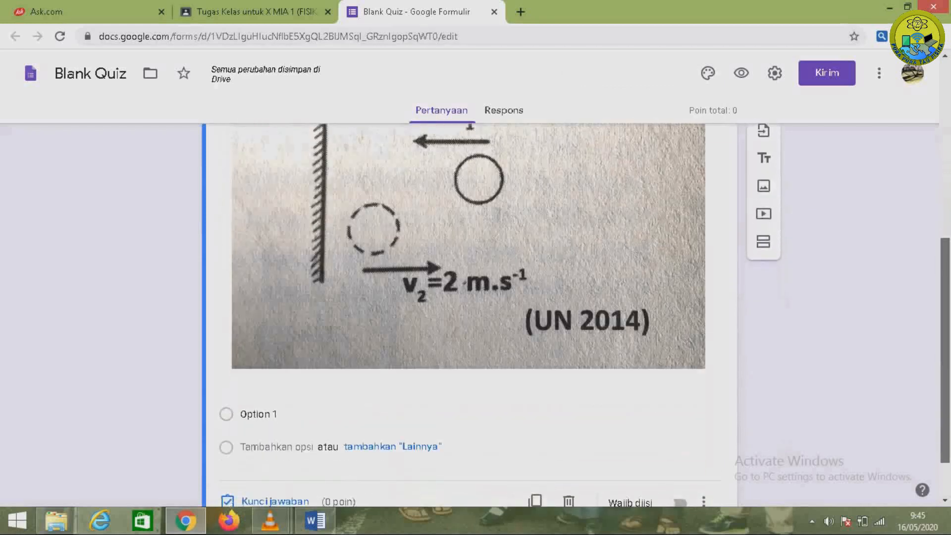
scroll(468, 308, "down", 1)
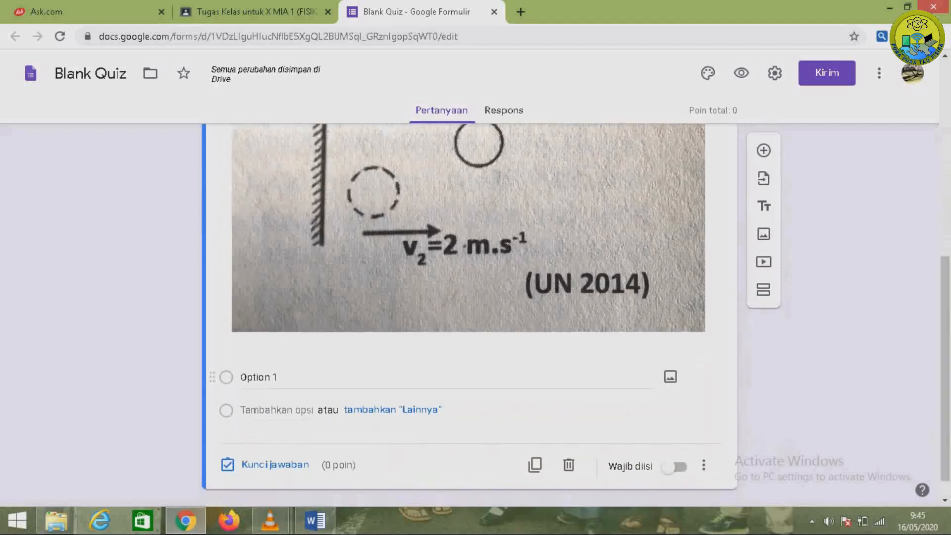
left_click(259, 377)
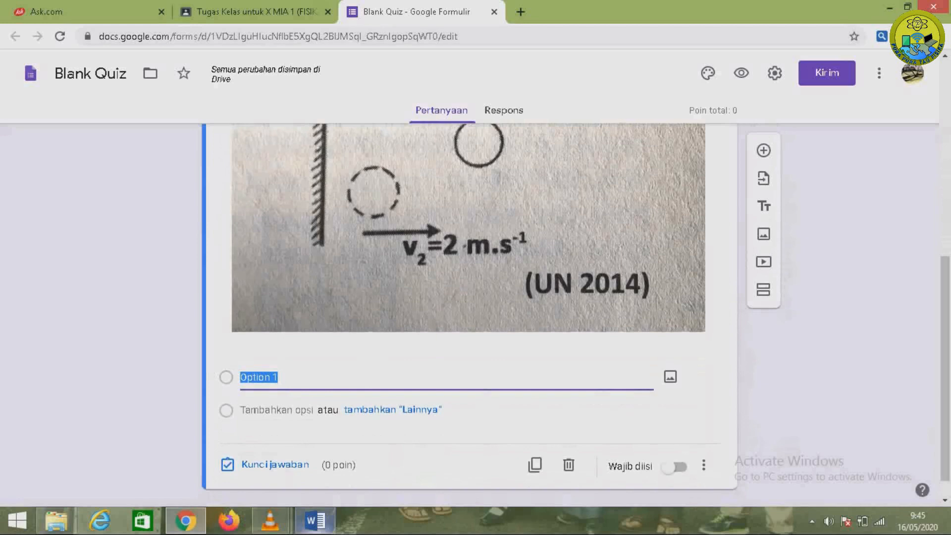
left_click(315, 520)
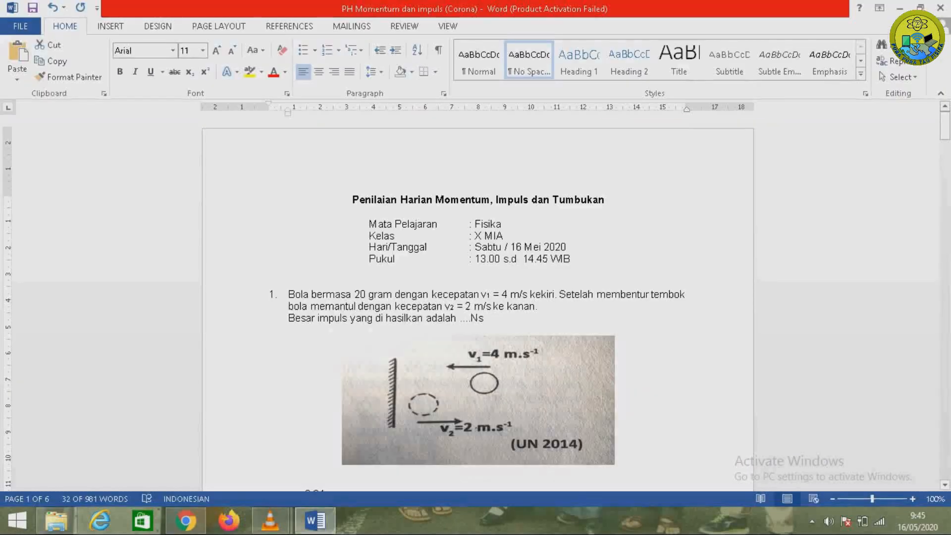
mouse_move(945, 129)
left_mouse_down()
mouse_move(945, 160)
mouse_move(946, 144)
left_mouse_up()
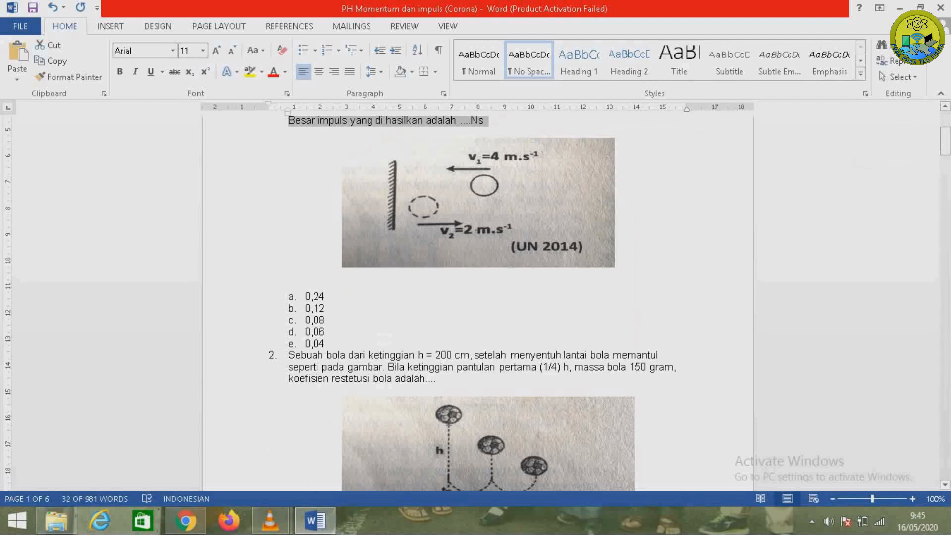
left_click_drag(305, 296, 333, 346)
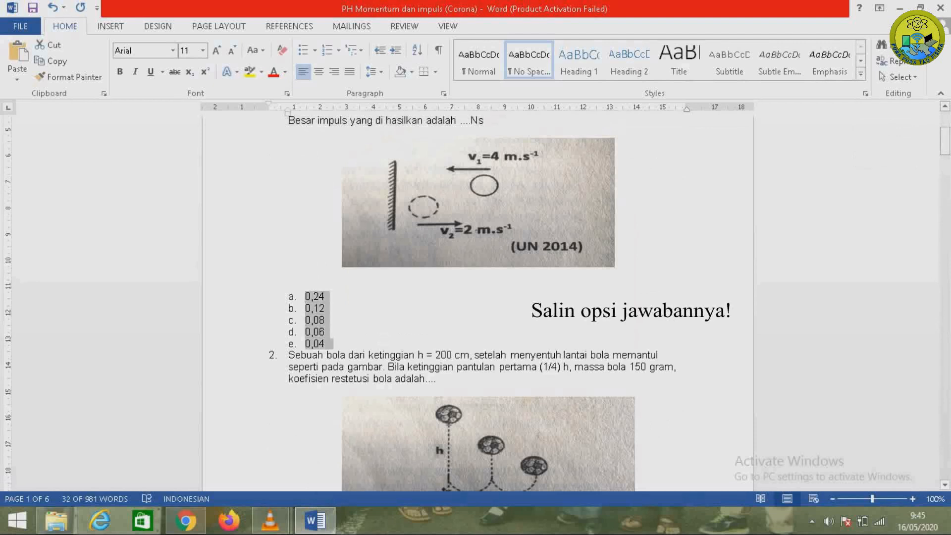
left_click(52, 61)
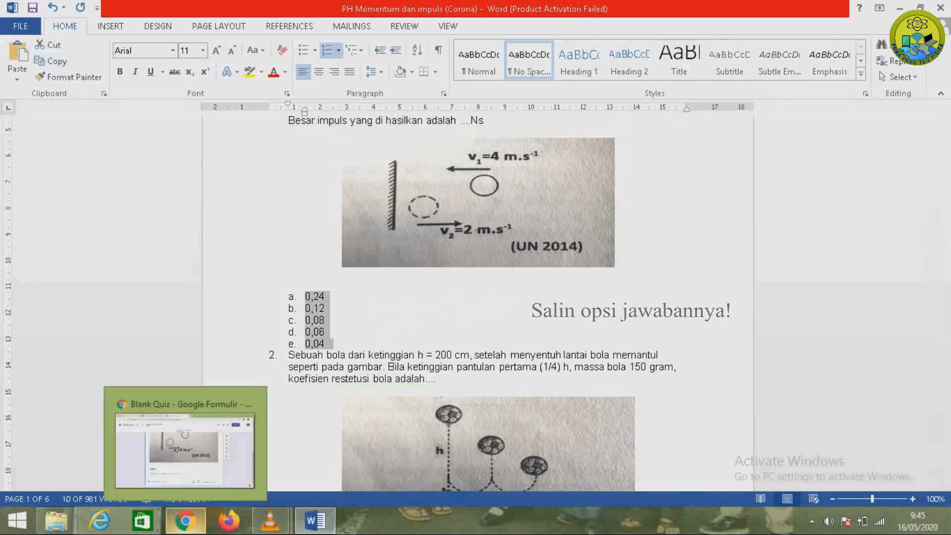
Switch to Chrome and paste the copied answers over "Option 1" as question 1's options a to e.
left_click(185, 522)
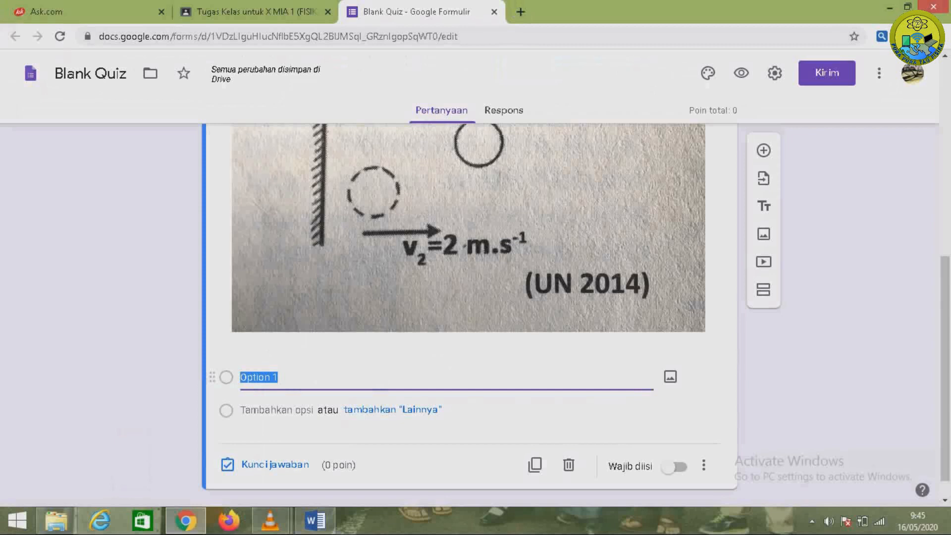
right_click(247, 375)
left_click(280, 227)
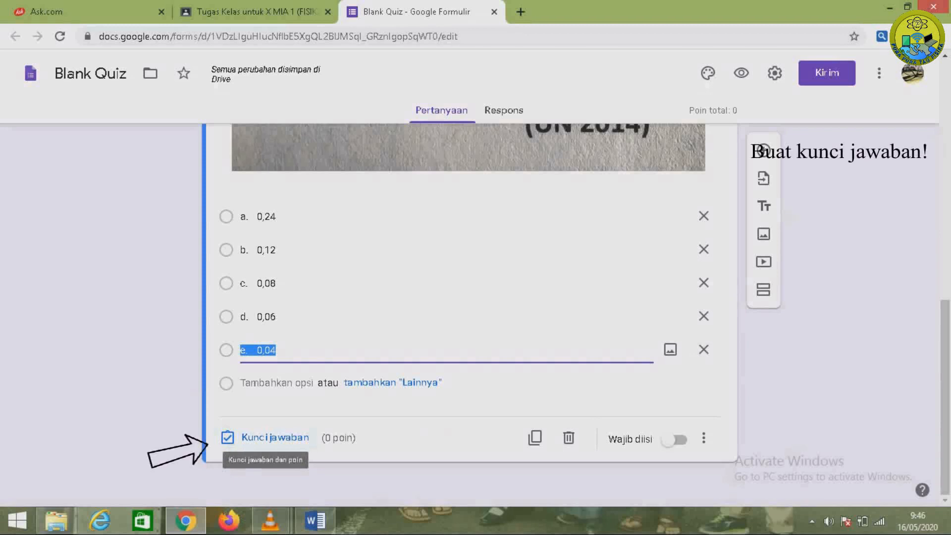
Open question 1's answer key and set its score to 6 points.
left_click(265, 438)
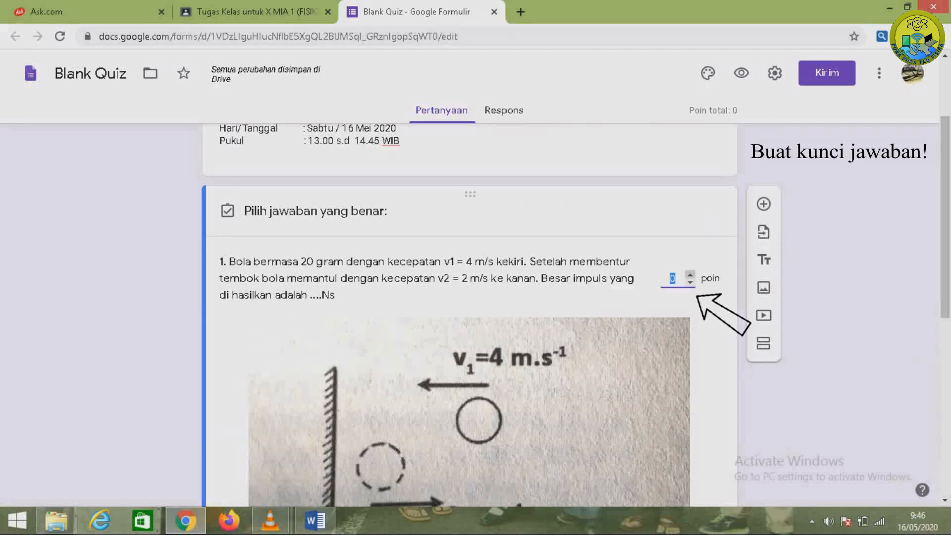
left_click(677, 278)
key("BackSpace")
type("6")
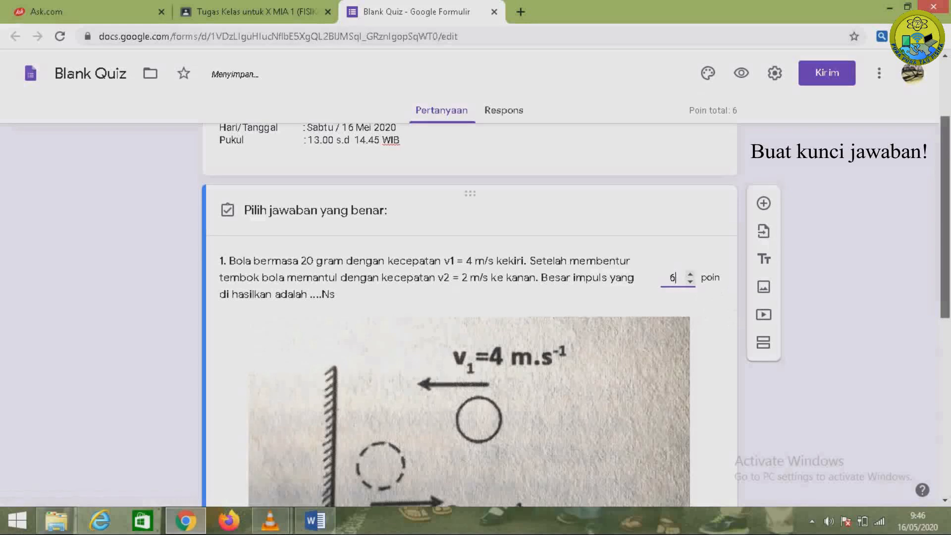
Look up question 1 in the Word document's answer table, and mark option "b. 0,12" as correct in the Chrome form.
scroll(469, 317, "down", 7)
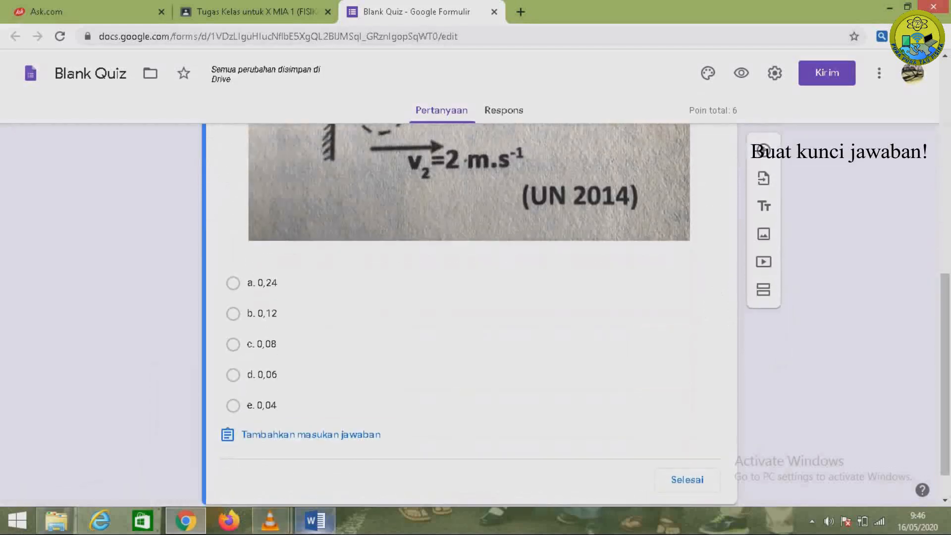
mouse_move(315, 521)
left_click(314, 448)
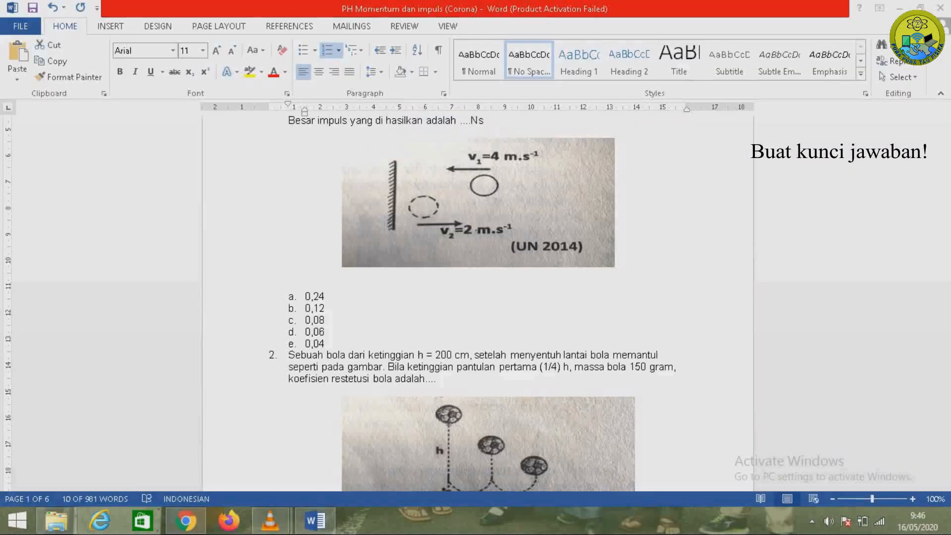
left_click_drag(945, 142, 945, 458)
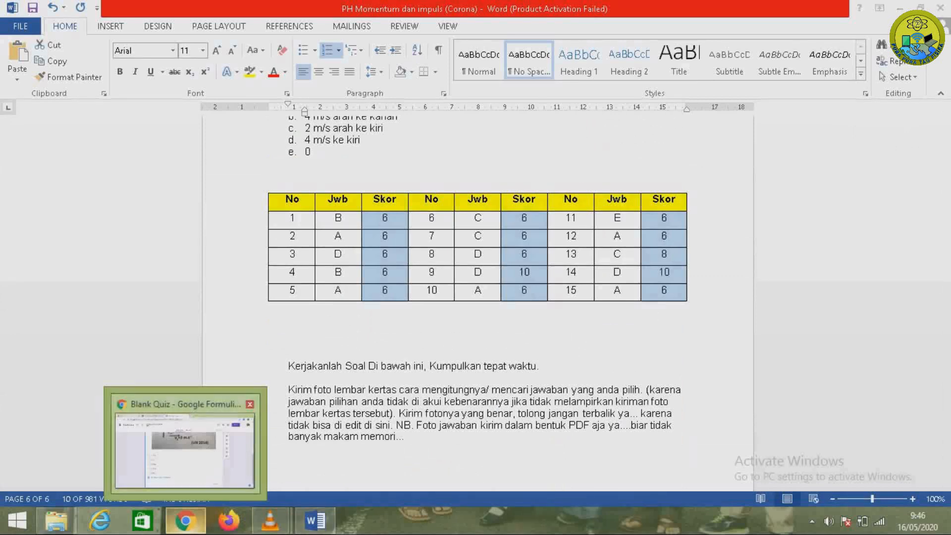
left_click(186, 521)
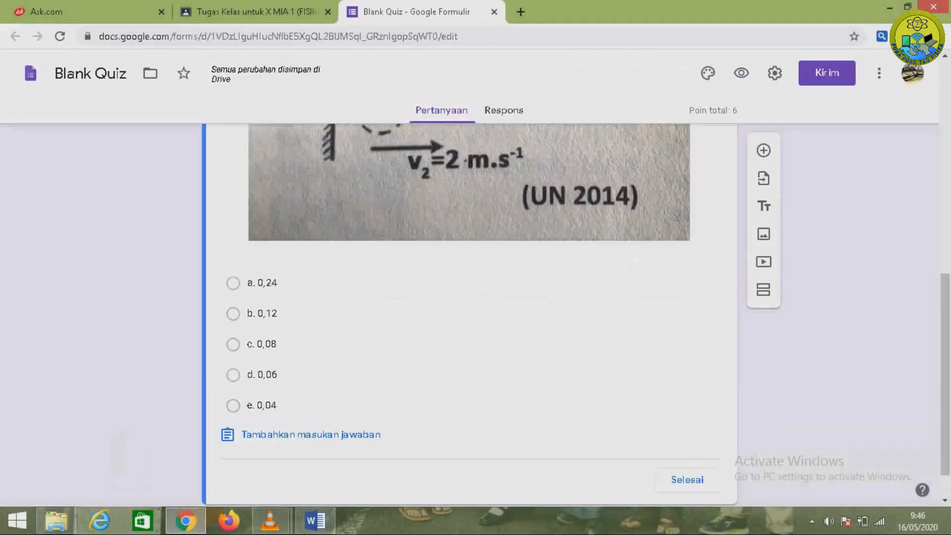
left_click(232, 314)
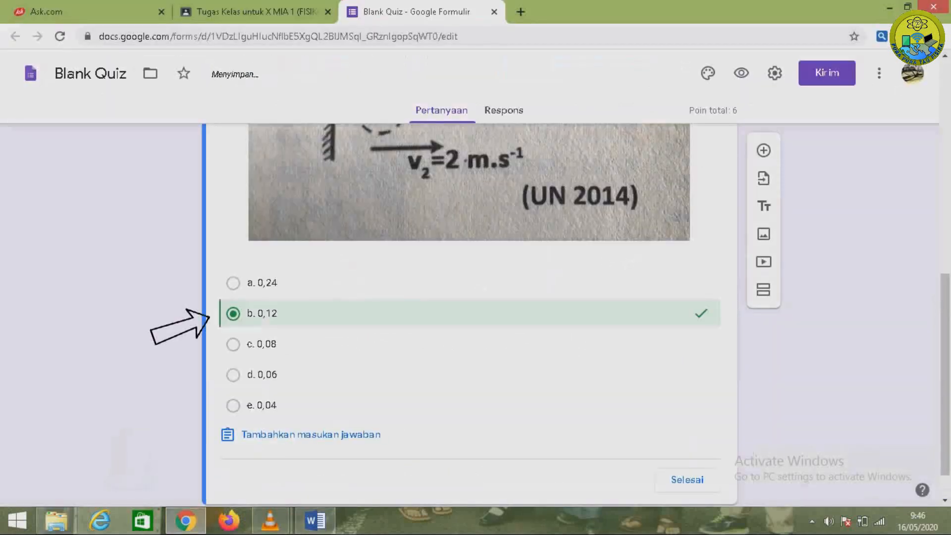
Add a new blank question below question 1 in the quiz form.
scroll(470, 298, "down", 1)
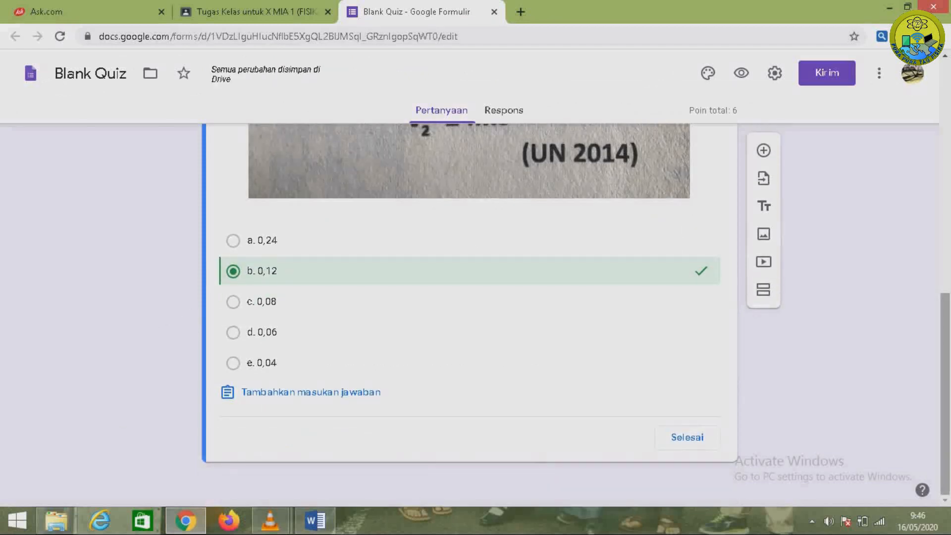
scroll(470, 297, "up", 3)
scroll(470, 297, "up", 7)
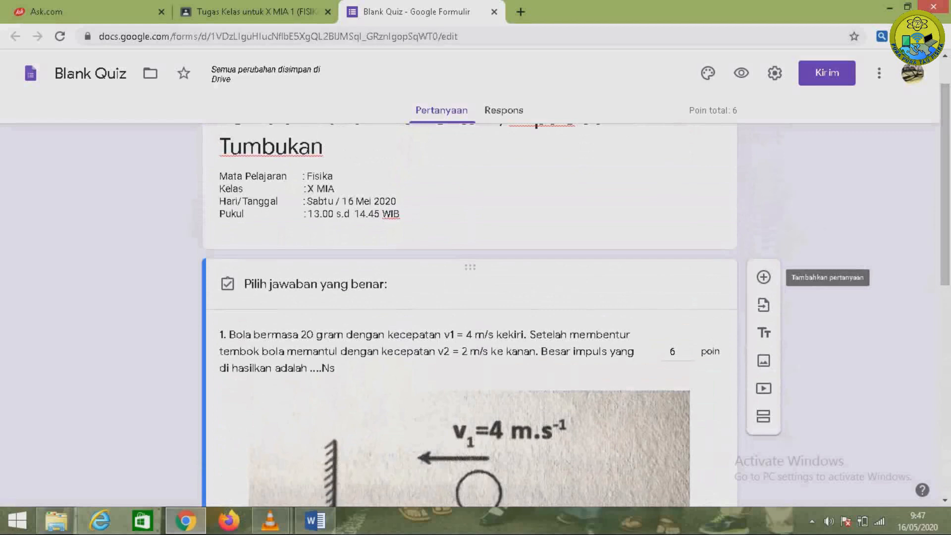
left_click(764, 277)
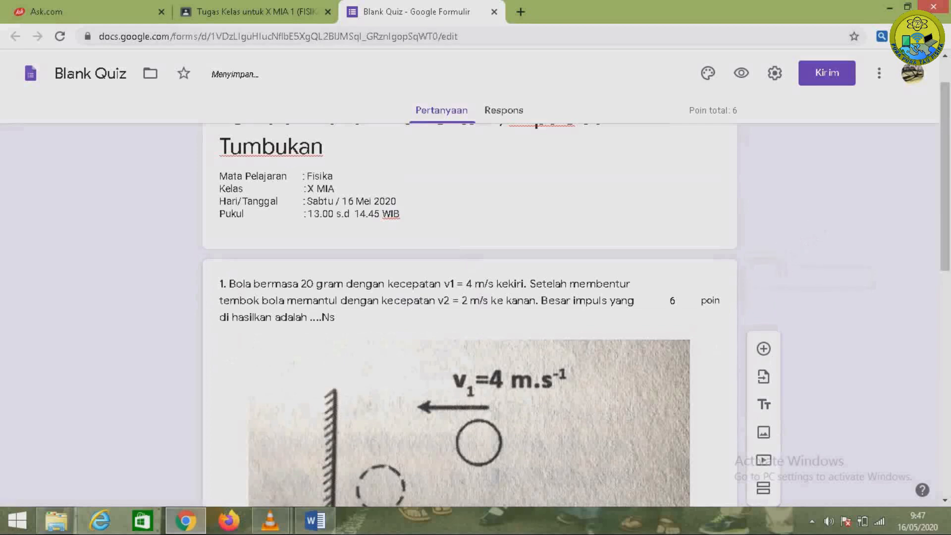
scroll(469, 297, "down", 5)
scroll(469, 297, "down", 6)
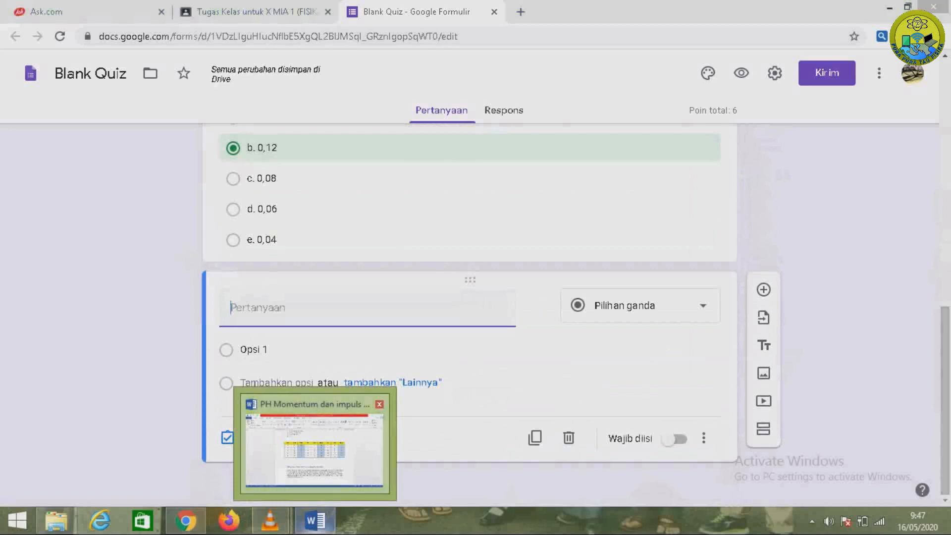
Switch to the Word document and copy question 2's text about the ball falling from h = 200 cm.
left_click(315, 520)
left_click_drag(945, 457, 945, 152)
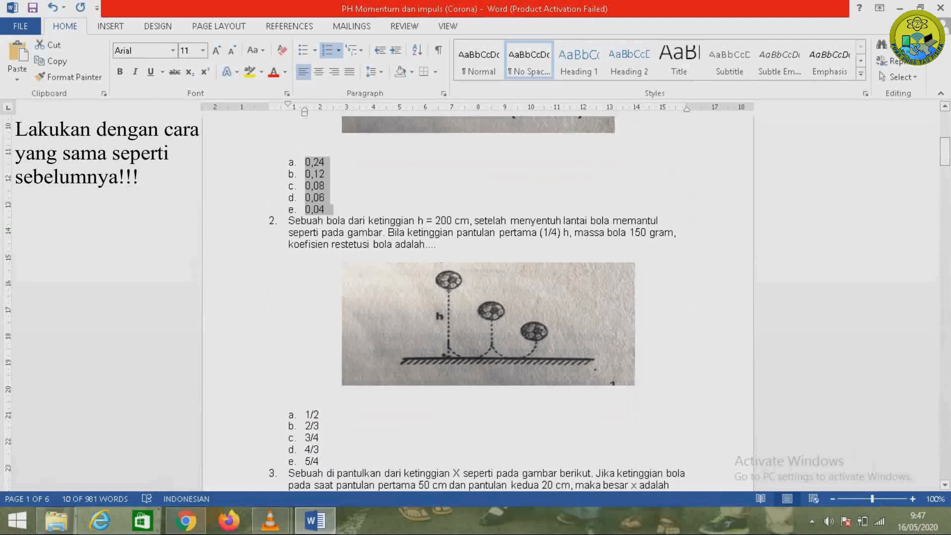
left_click_drag(289, 220, 441, 244)
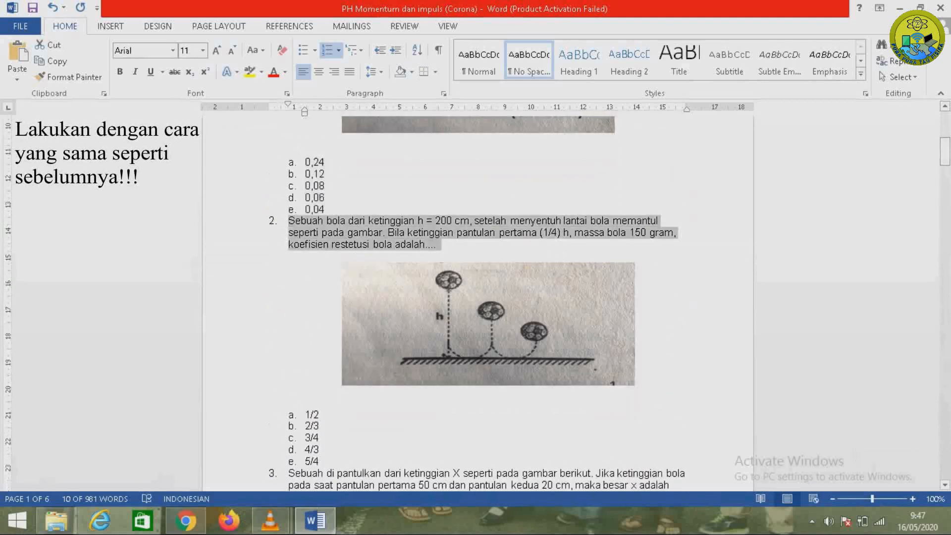
right_click(395, 229)
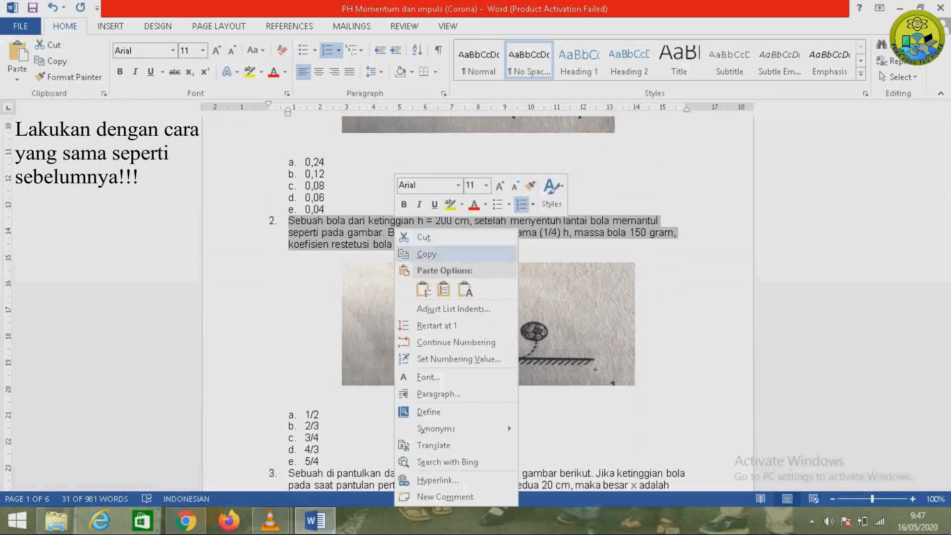
left_click(426, 254)
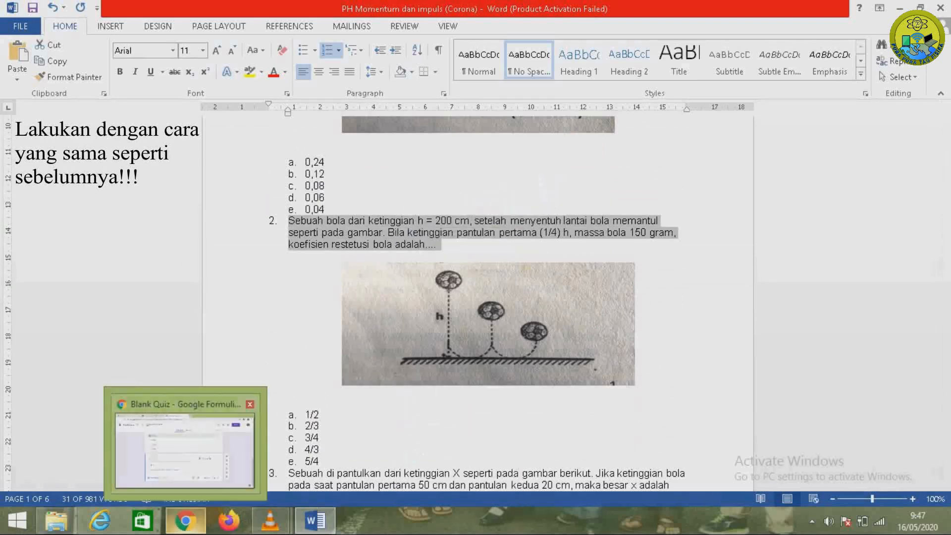
Switch to Chrome and paste the copied question 2 text as the new question's text.
left_click(185, 520)
right_click(243, 313)
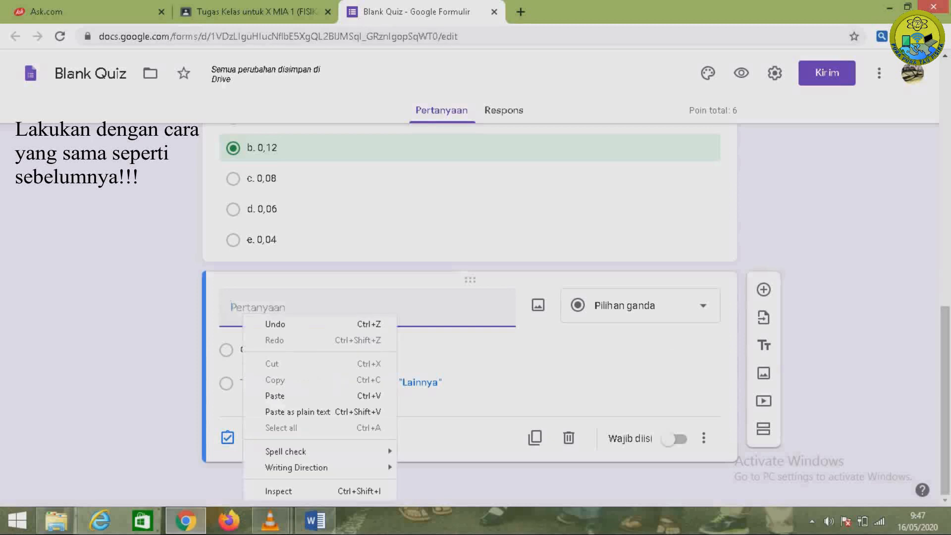
left_click(267, 395)
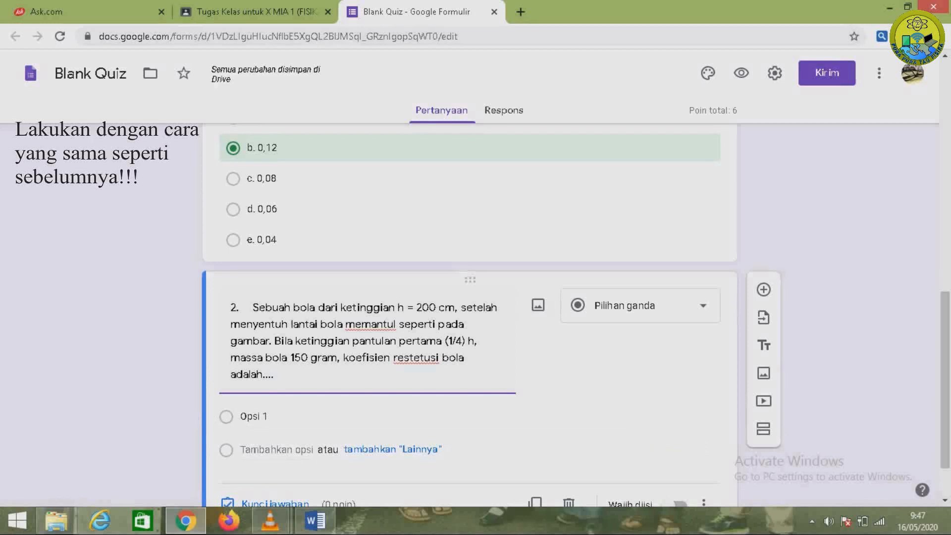
Upload image file "2" from the "PH Impuls dan momentum (corona)" folder as question 2's picture.
left_click(538, 305)
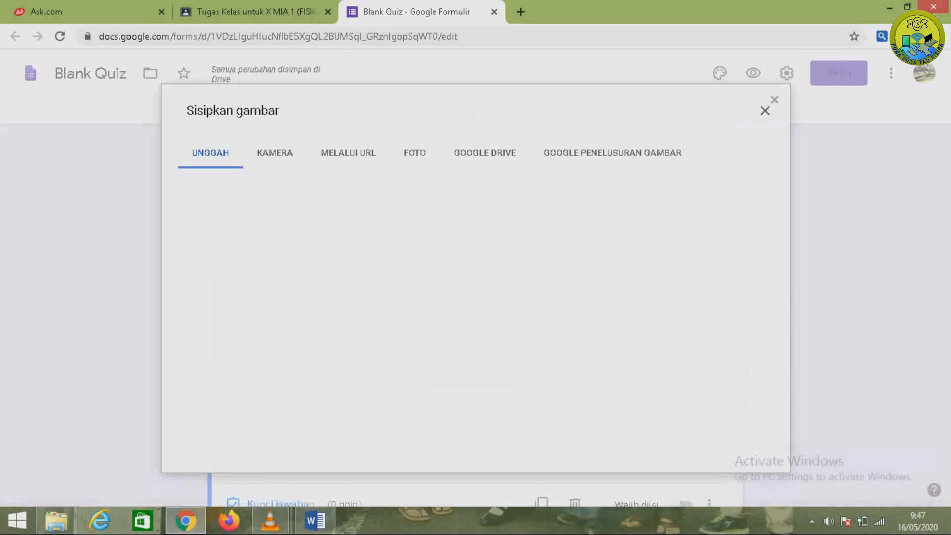
left_click(475, 364)
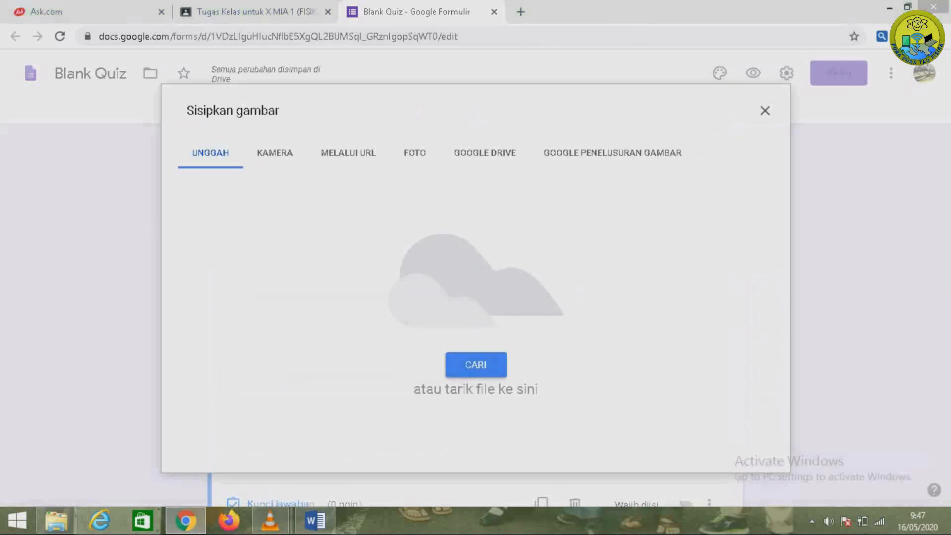
left_click(237, 119)
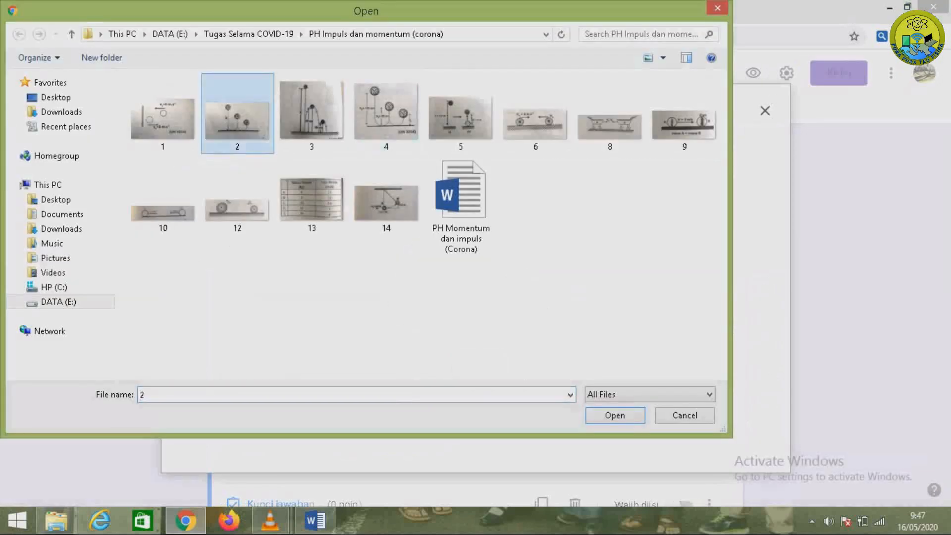
key("Return")
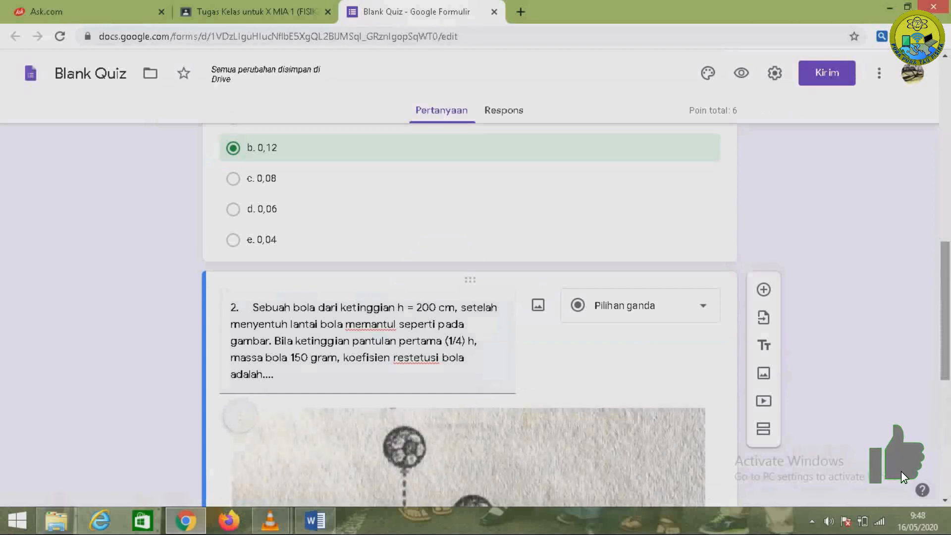
Select question 2's "Opsi 1" placeholder in the form, and copy question 2's answers a to e from the Word document.
scroll(907, 482, "down", 3)
scroll(574, 317, "down", 1)
scroll(463, 315, "down", 3)
scroll(462, 315, "down", 1)
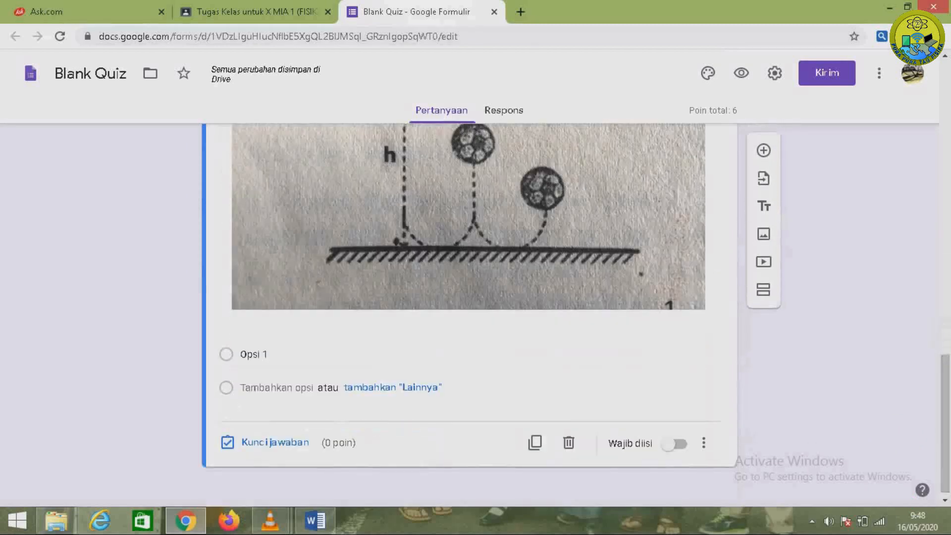
left_click(268, 354)
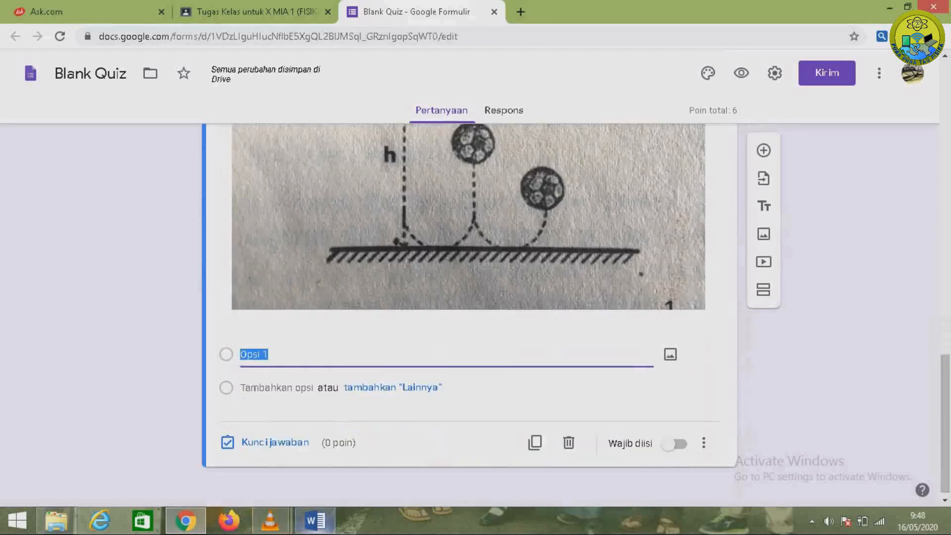
left_click(315, 521)
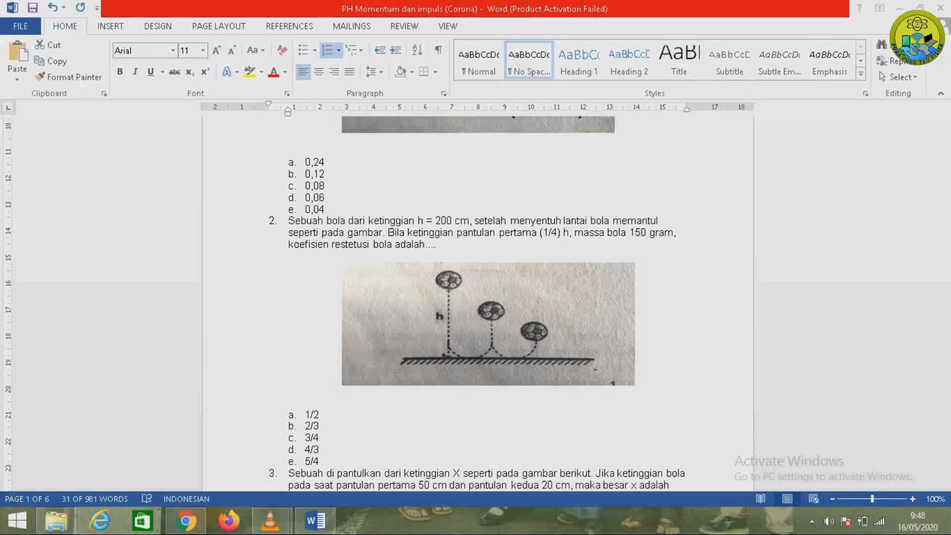
left_click_drag(305, 415, 324, 462)
left_click(52, 61)
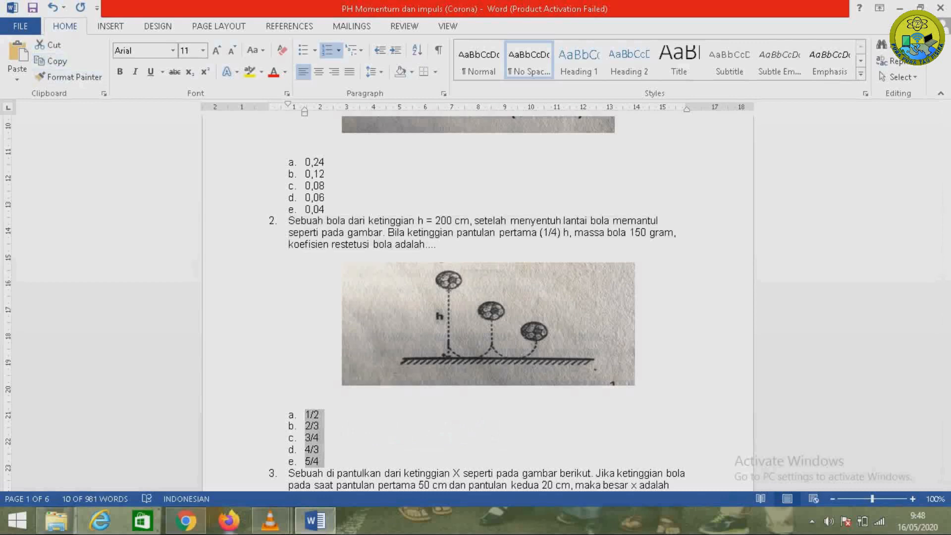
Switch to Chrome and paste the copied answers over "Opsi 1" as question 2's options a to e.
left_click(186, 520)
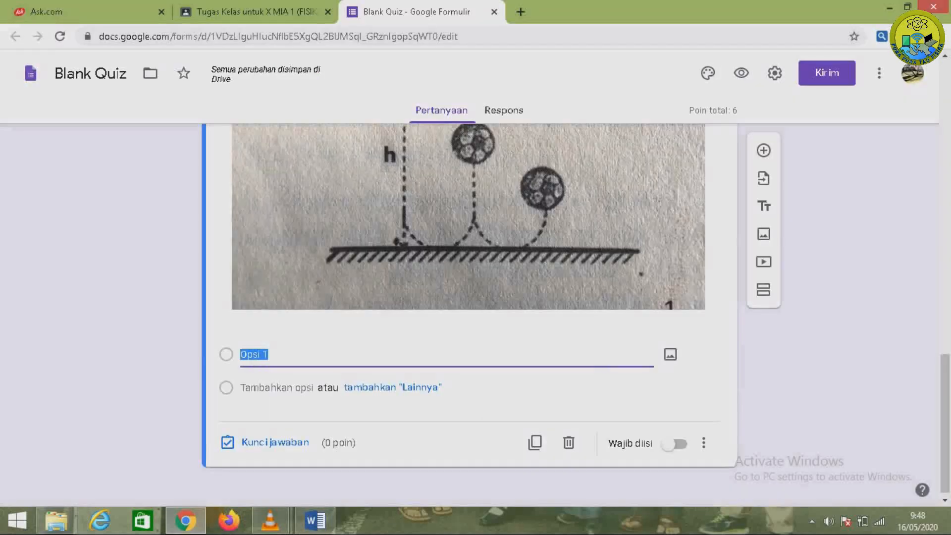
right_click(261, 350)
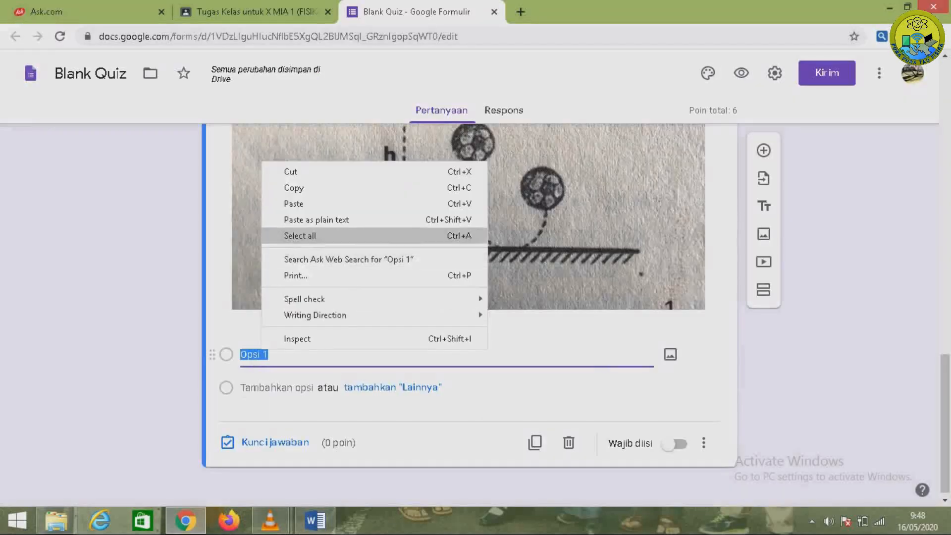
left_click(297, 203)
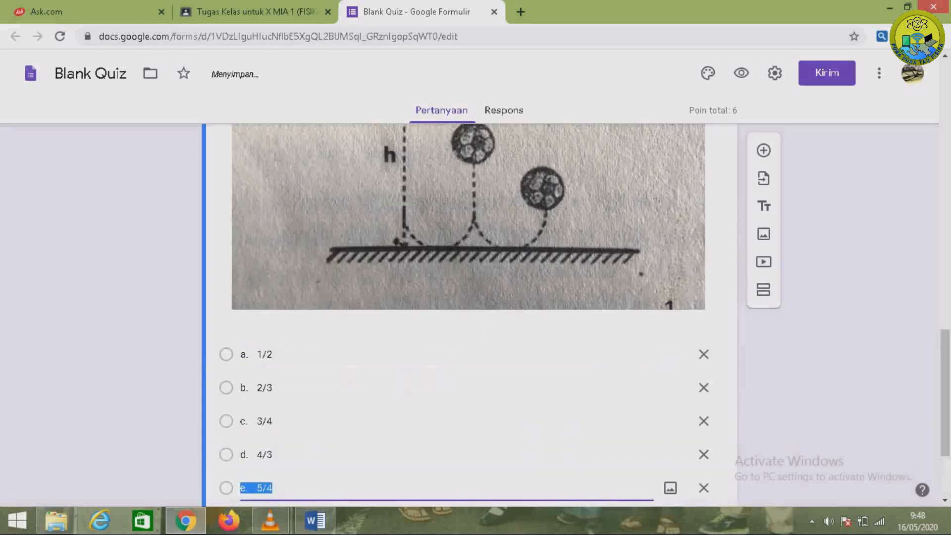
In question 2's answer key, set the score to 6 points and mark option "a. 1/2" as correct.
left_click_drag(945, 397, 945, 435)
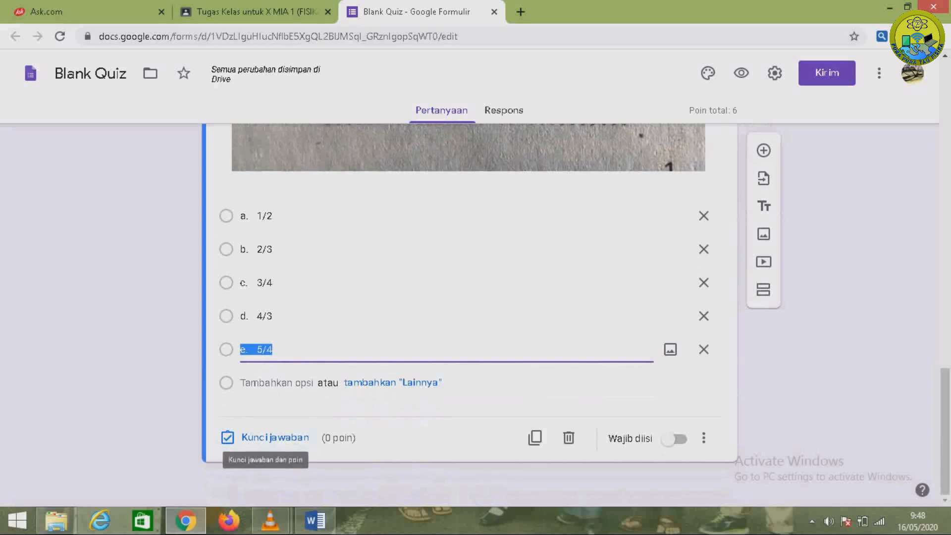
left_click(258, 438)
left_click(676, 278)
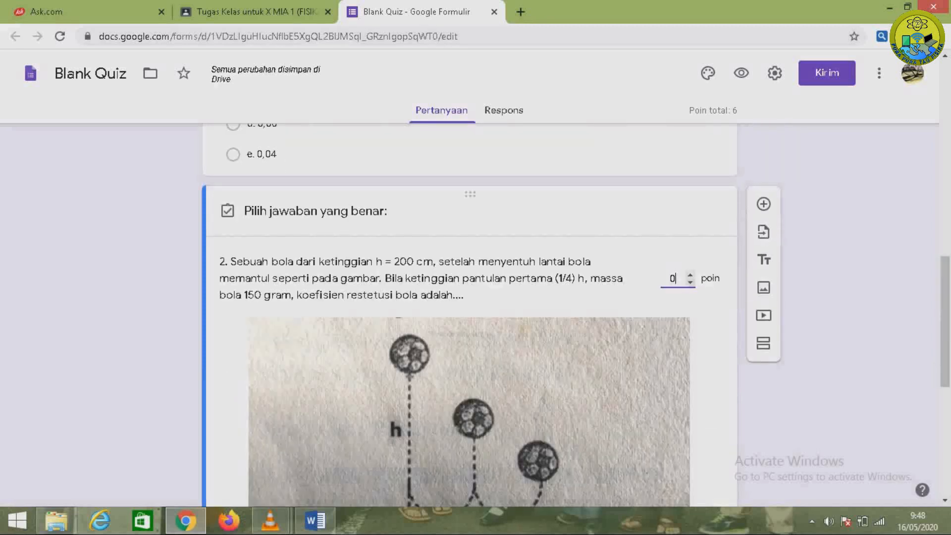
key("BackSpace")
type("6")
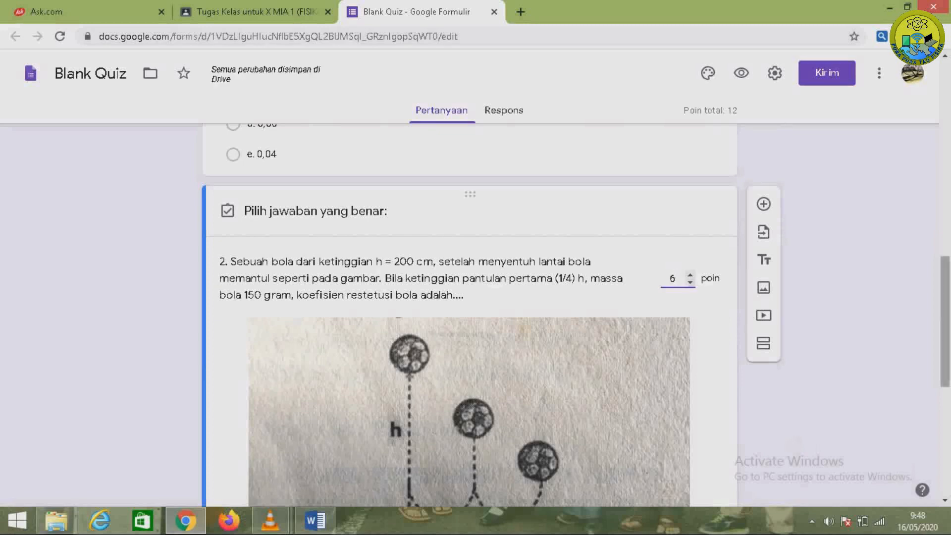
scroll(471, 317, "down", 8)
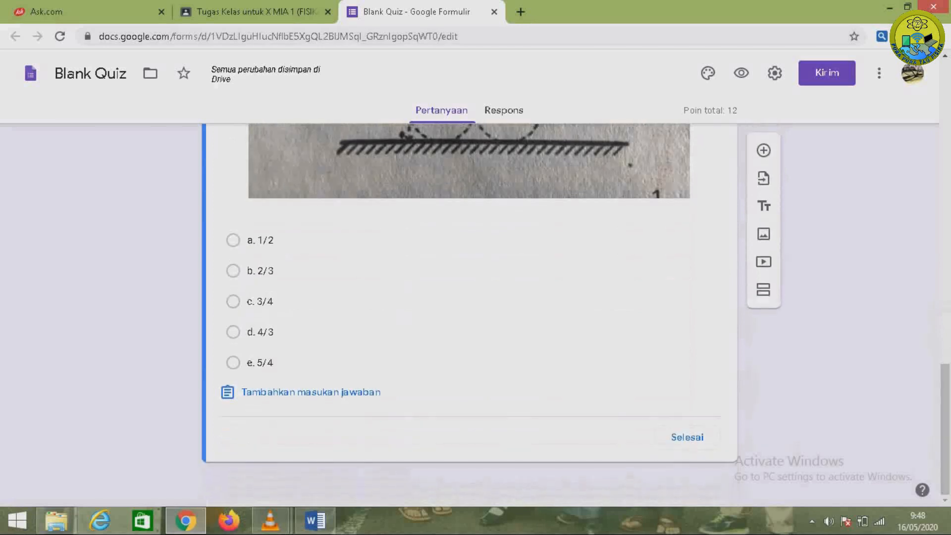
left_click(234, 240)
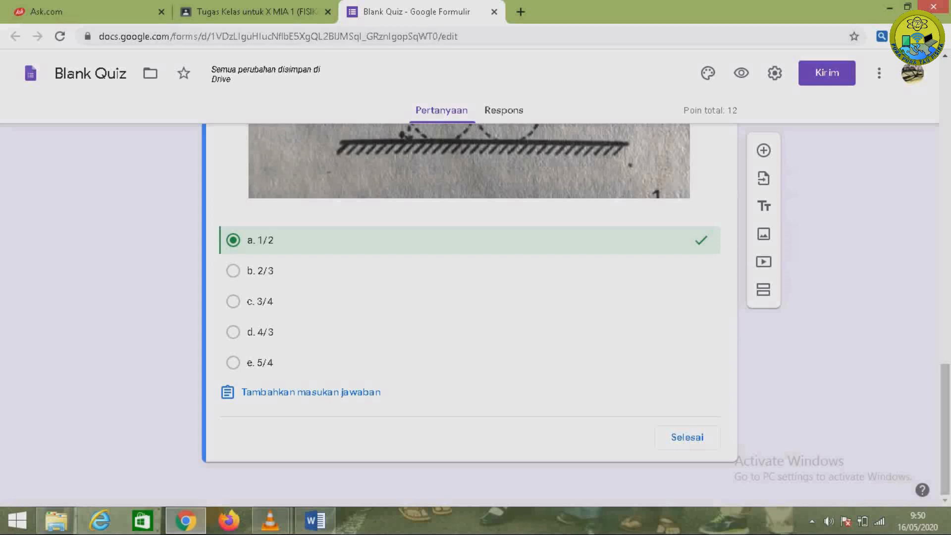
mouse_move(270, 521)
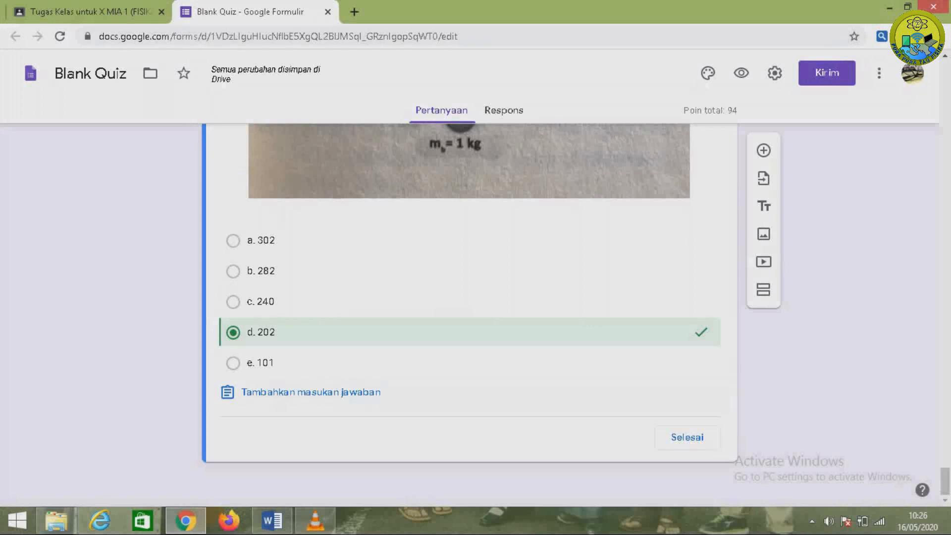
Add a new blank question below question 14 in the quiz form.
scroll(471, 297, "up", 5)
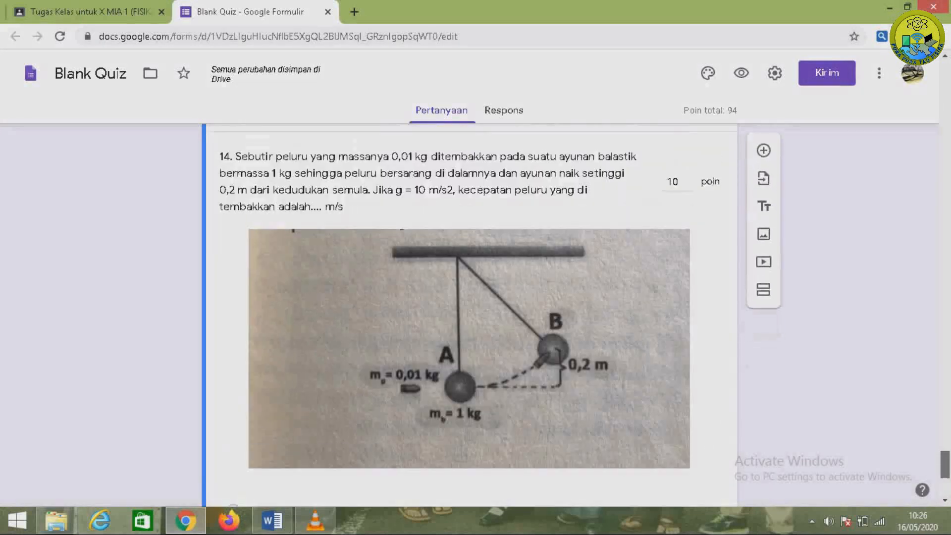
scroll(470, 297, "down", 2)
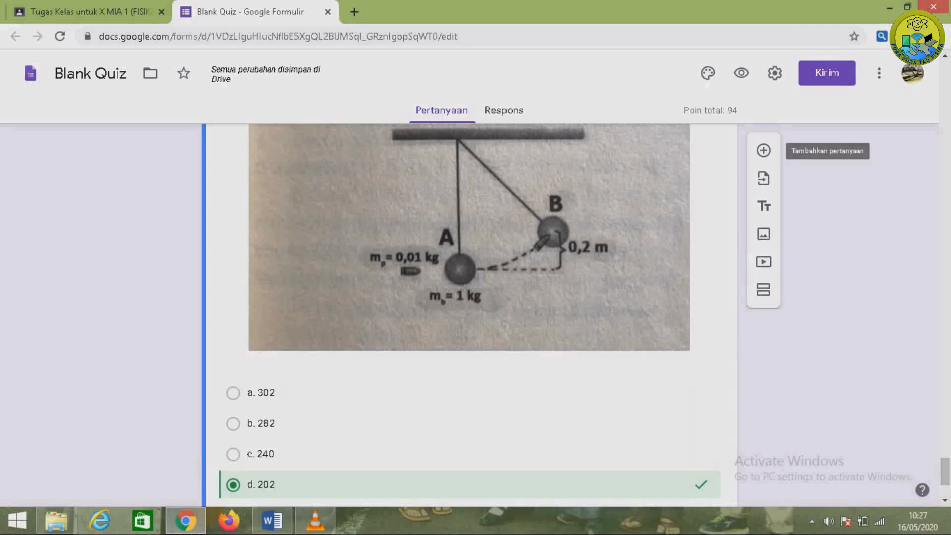
left_click(757, 150)
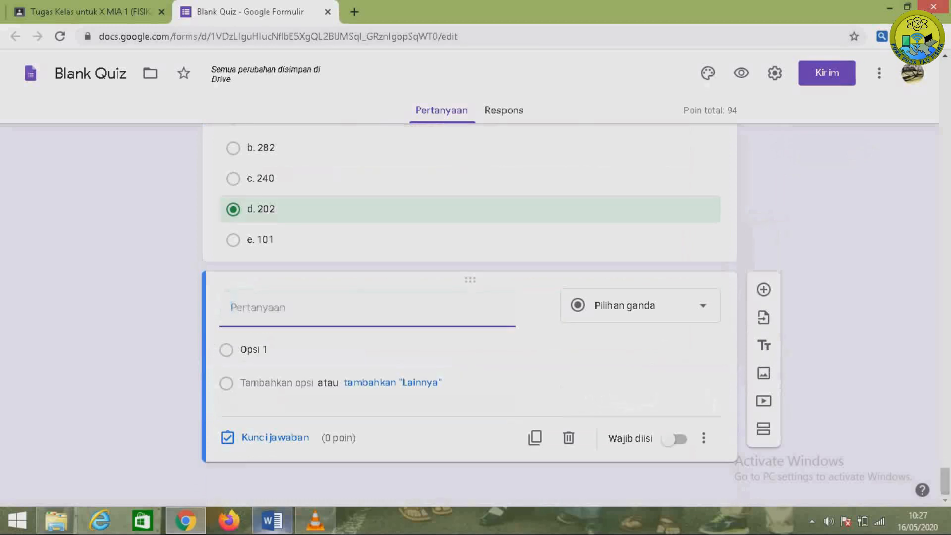
Switch to the Word document and copy question 15's text about the two colliding 2 kg objects.
left_click(272, 520)
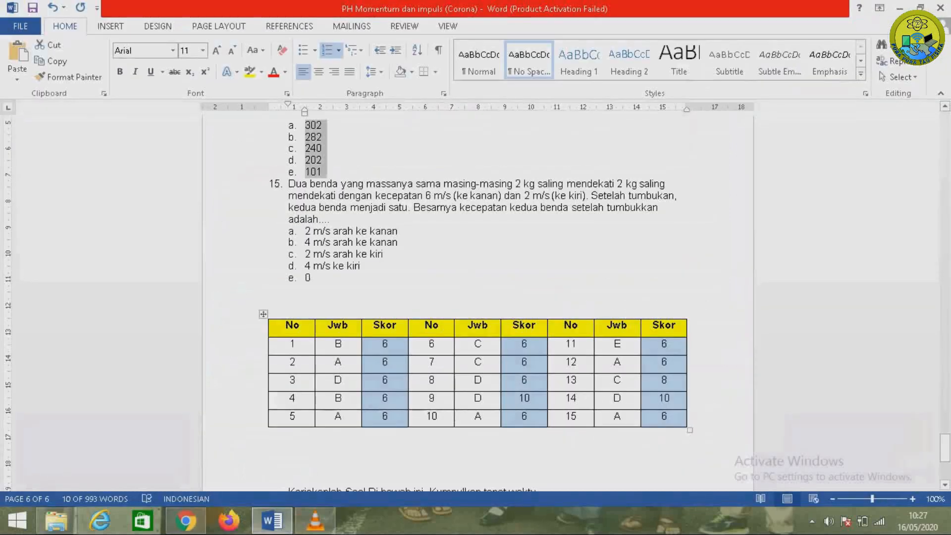
left_click_drag(288, 183, 329, 220)
right_click(319, 191)
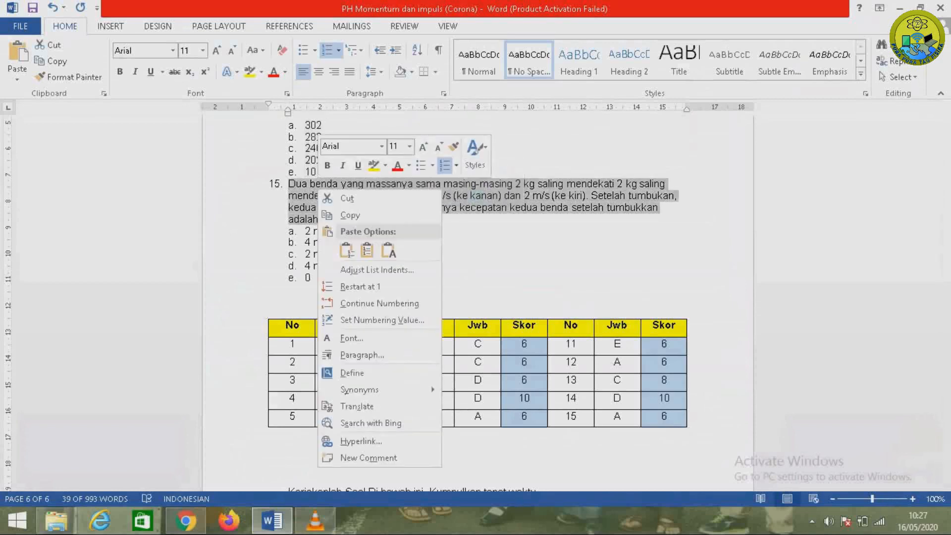
left_click(350, 215)
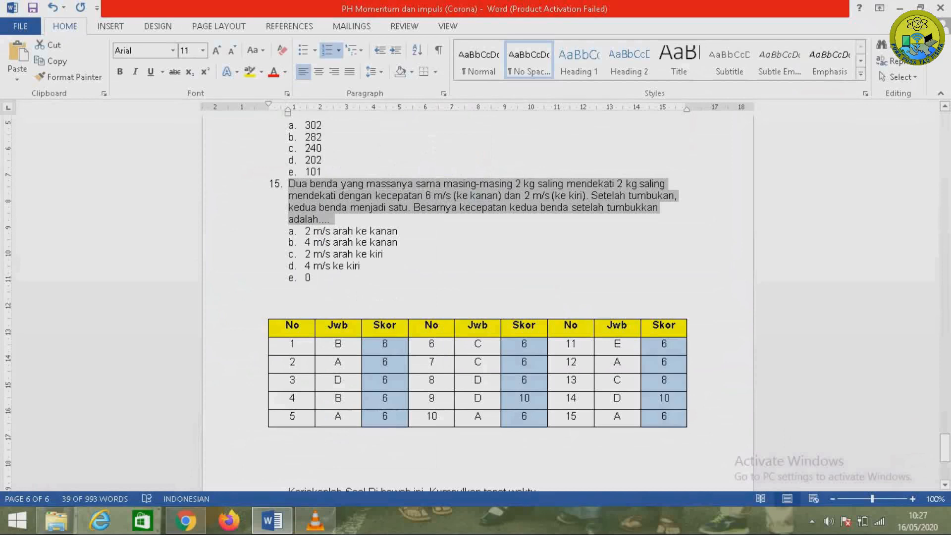
Switch to Chrome and paste the copied question 15 text into the blank question below question 14.
mouse_move(186, 520)
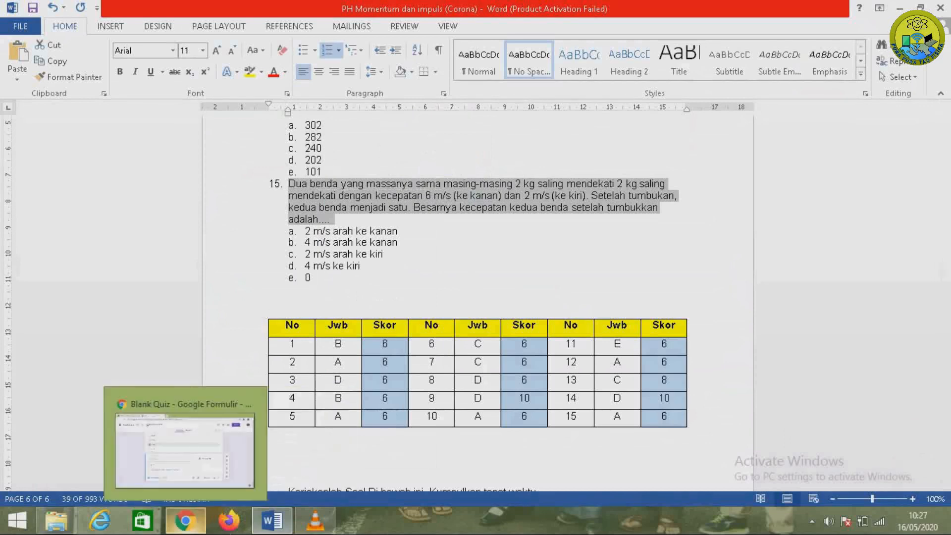
left_click(184, 449)
left_click(254, 308)
right_click(253, 309)
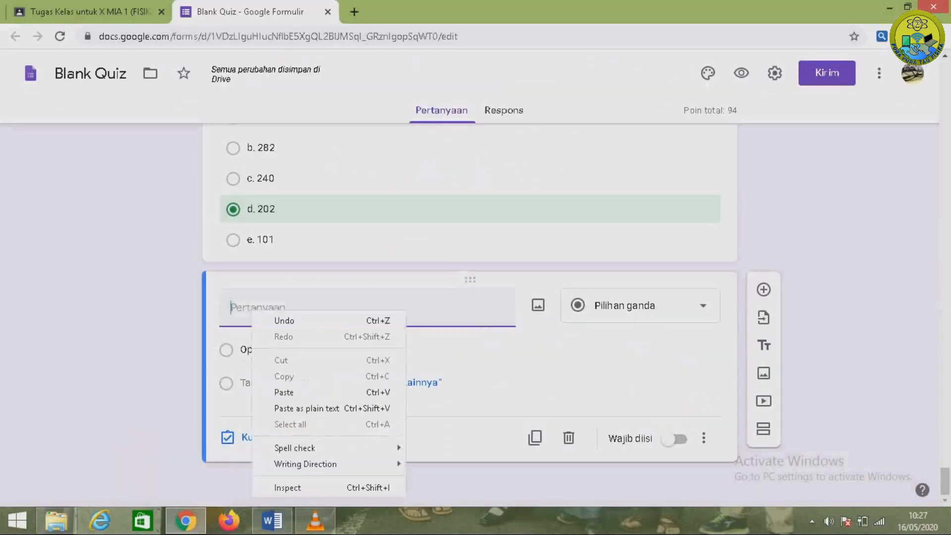
left_click(284, 392)
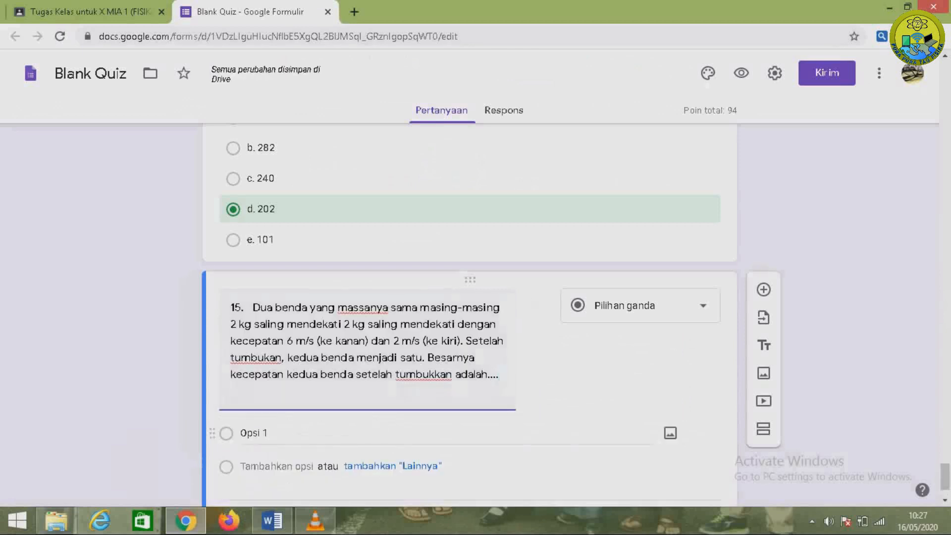
Select question 15's first option field, then switch to the Word document and copy its five answer options a to e.
left_click(254, 433)
mouse_move(272, 520)
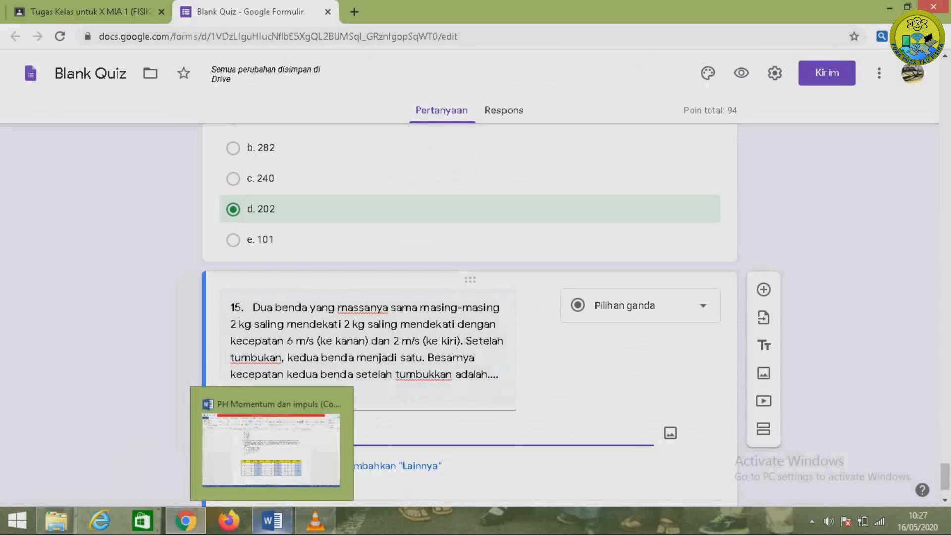
left_click(267, 426)
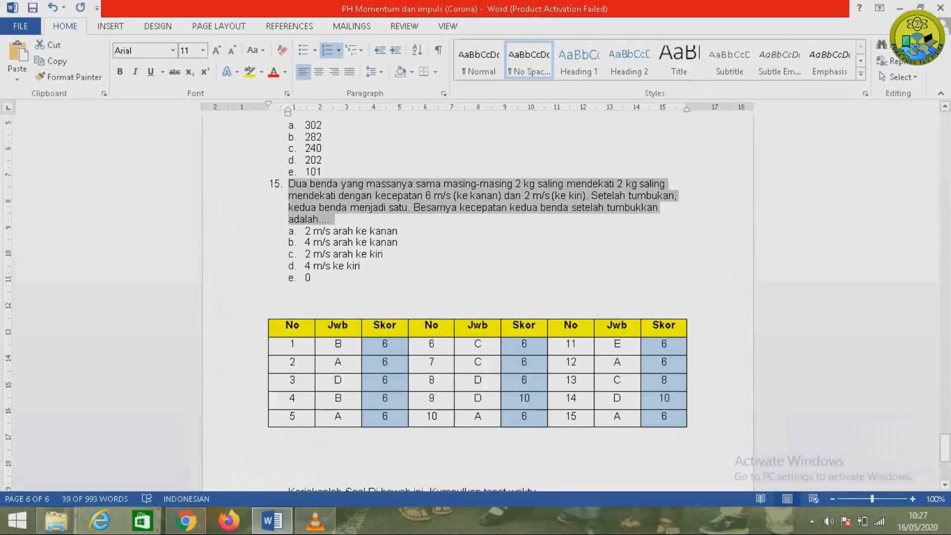
left_click(306, 230)
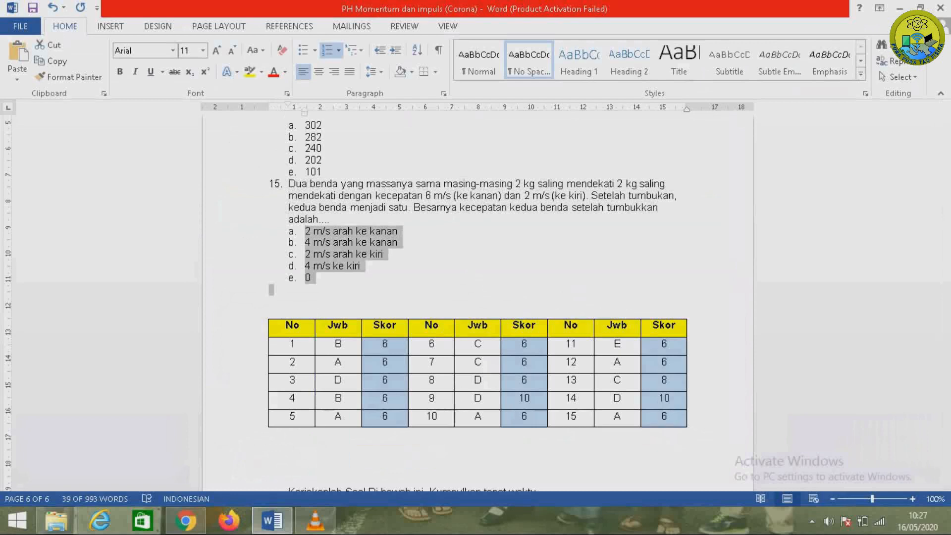
left_click(52, 61)
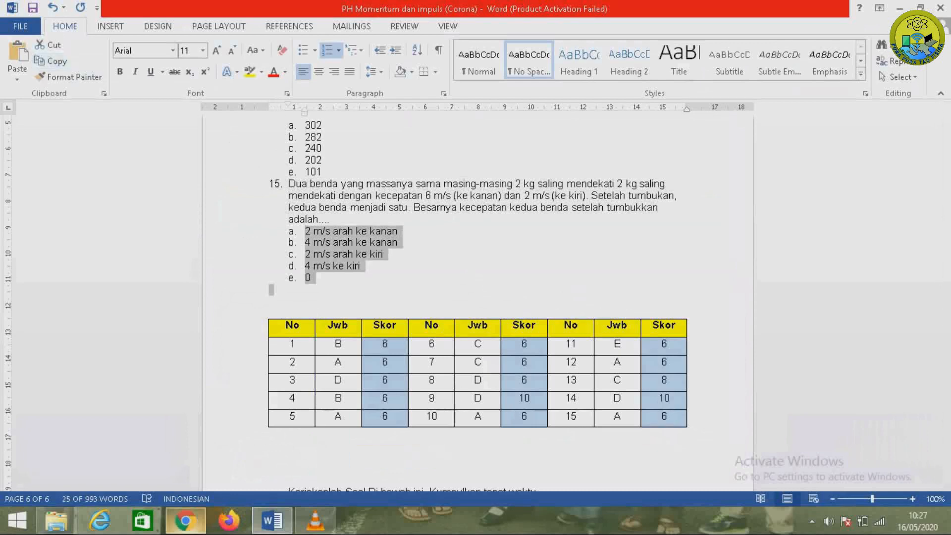
Switch to Chrome and paste the copied answer options into question 15, starting in place of "Opsi 1".
mouse_move(185, 520)
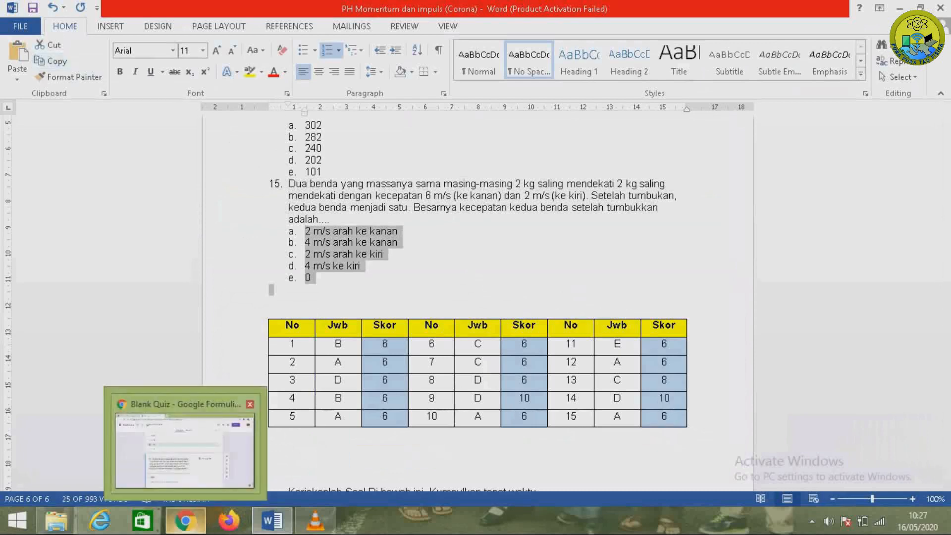
left_click(255, 442)
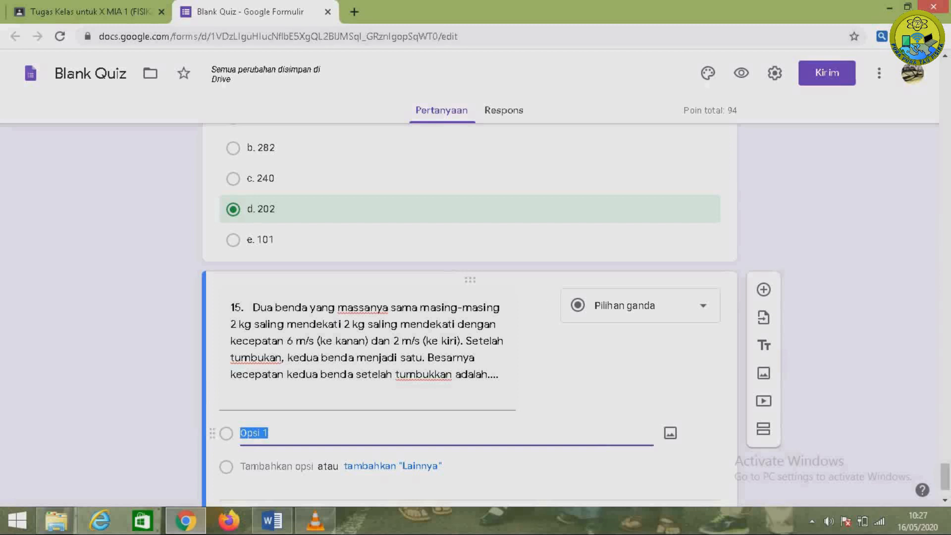
right_click(266, 430)
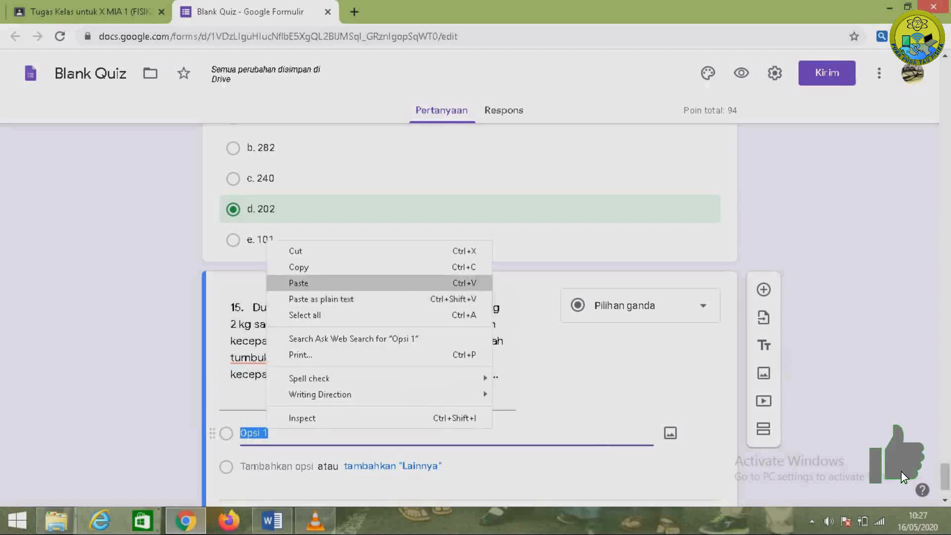
left_click(299, 282)
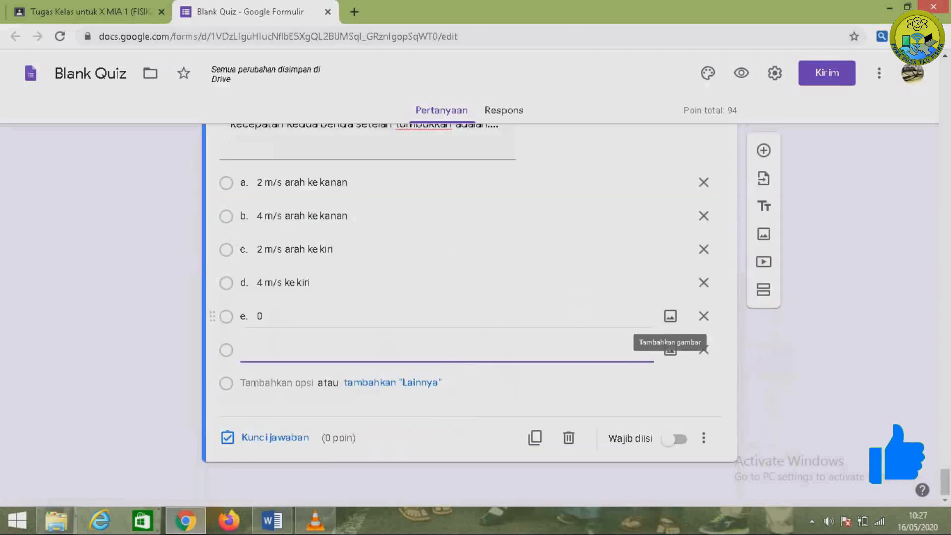
In question 15's answer key, set the score to 6 points and mark "a. 2 m/s arah ke kanan" as correct.
left_click(275, 437)
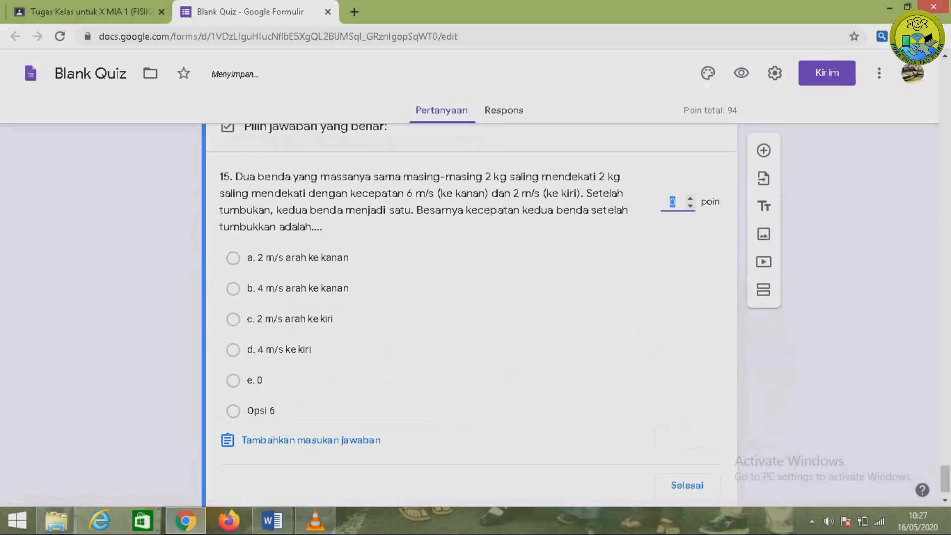
left_click(676, 202)
key("BackSpace")
type("6")
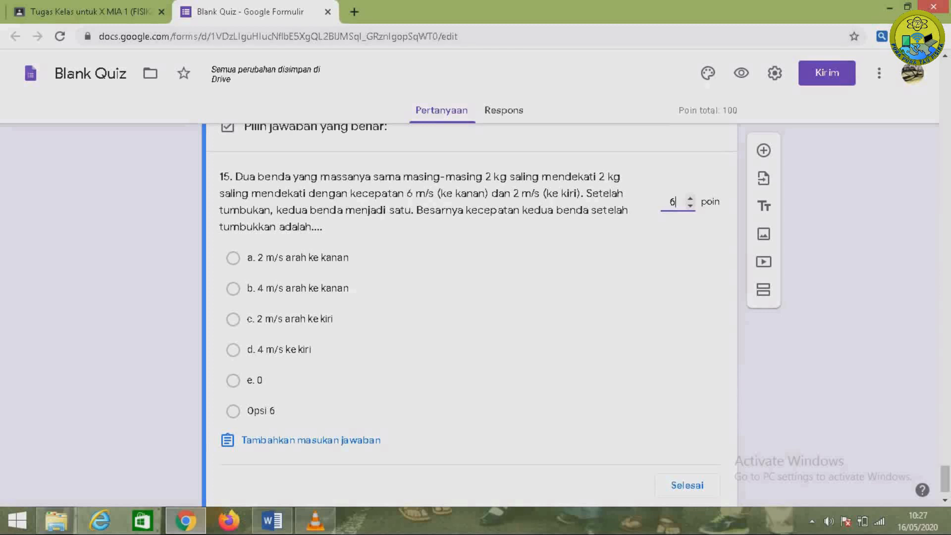
left_click(234, 258)
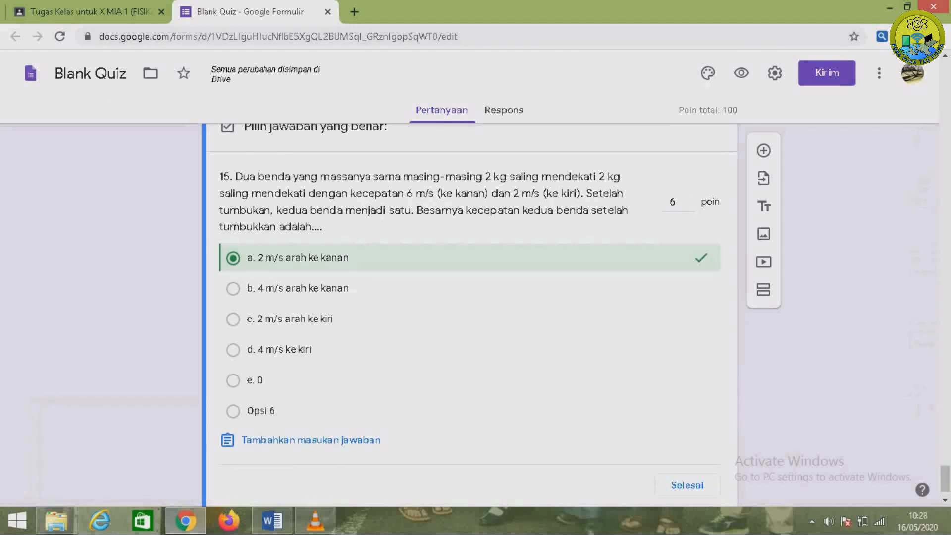
Rename the form from "Blank Quiz" to "PH Impuls X MIA 1" and finish editing question 15's answer key.
right_click(127, 75)
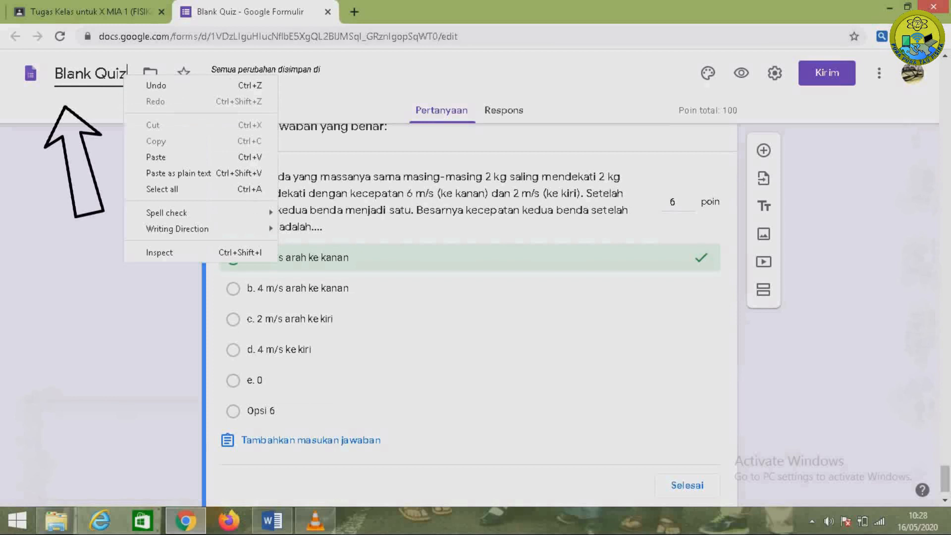
key("Escape")
key("BackSpace")
key("BackSpace")
key("BackSpace")
key("BackSpace")
key("BackSpace")
key("BackSpace")
key("BackSpace")
key("BackSpace")
key("BackSpace")
key("BackSpace")
type("F.")
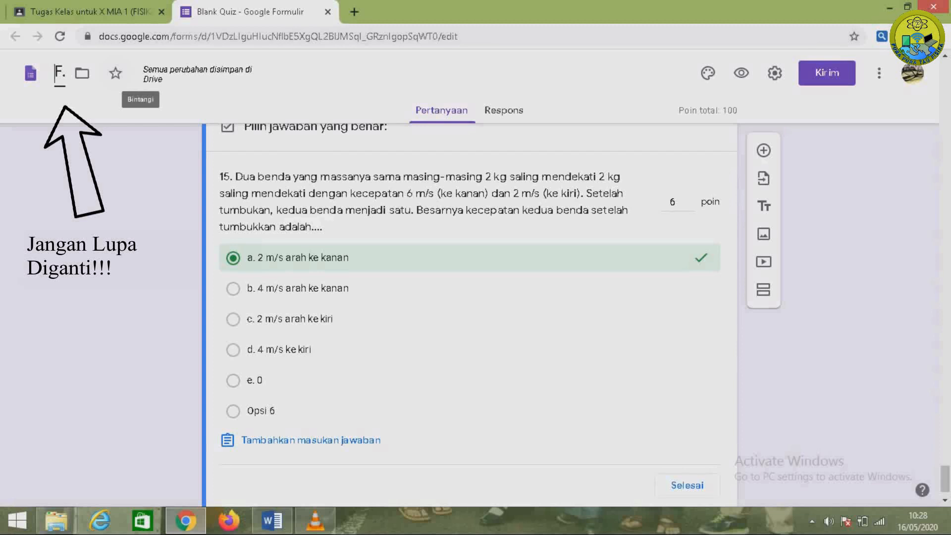
type("PH")
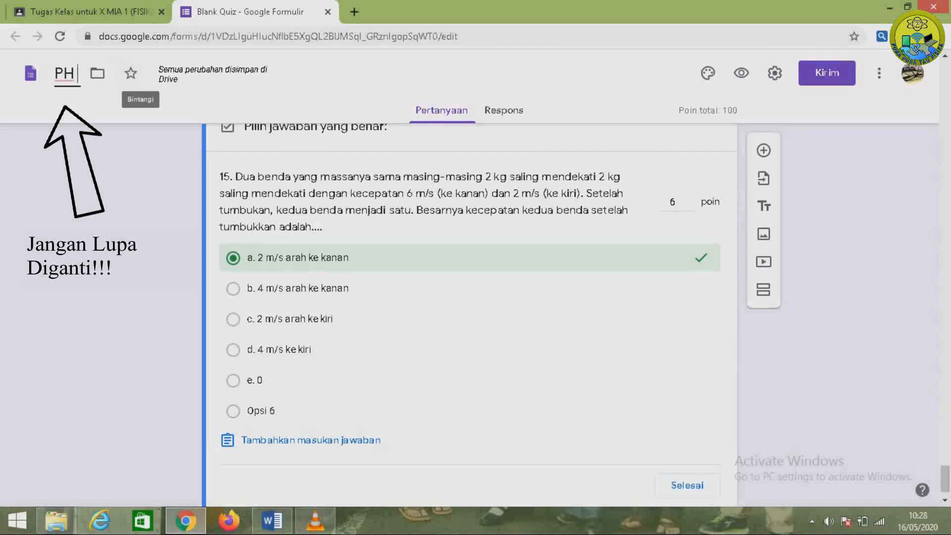
type(" Impuls")
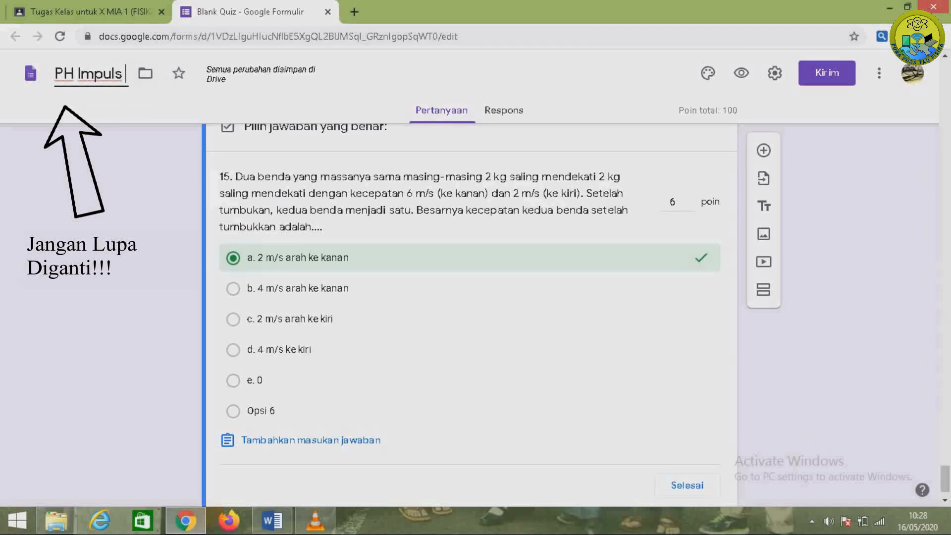
type(" X ")
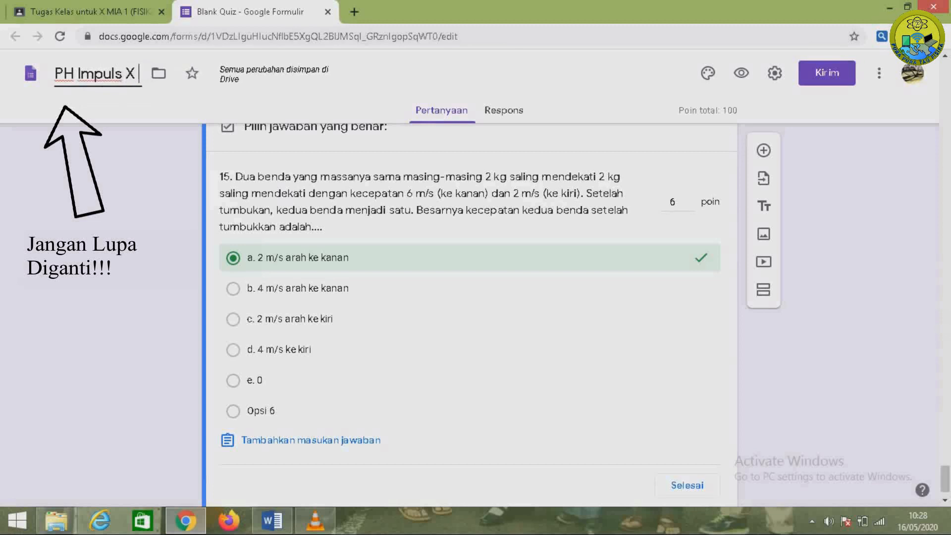
type("MIA")
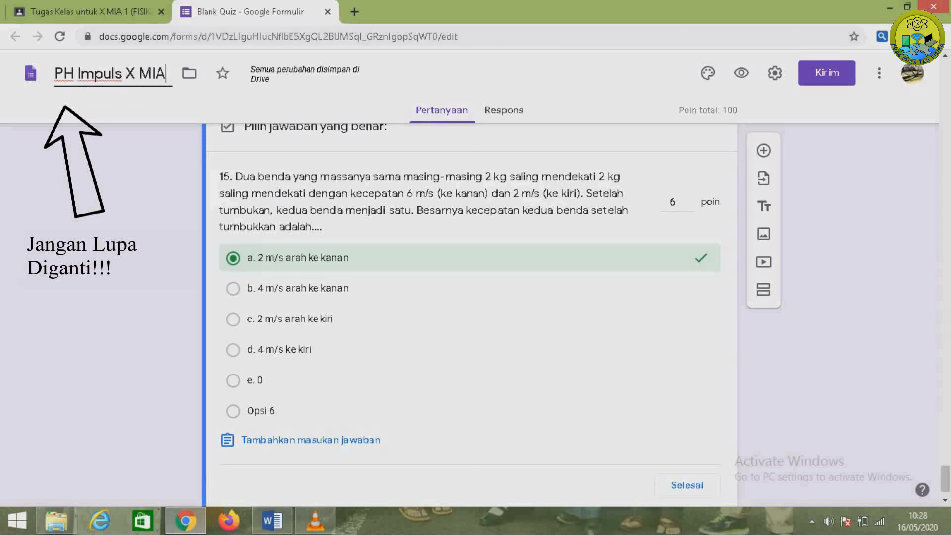
type(" 1")
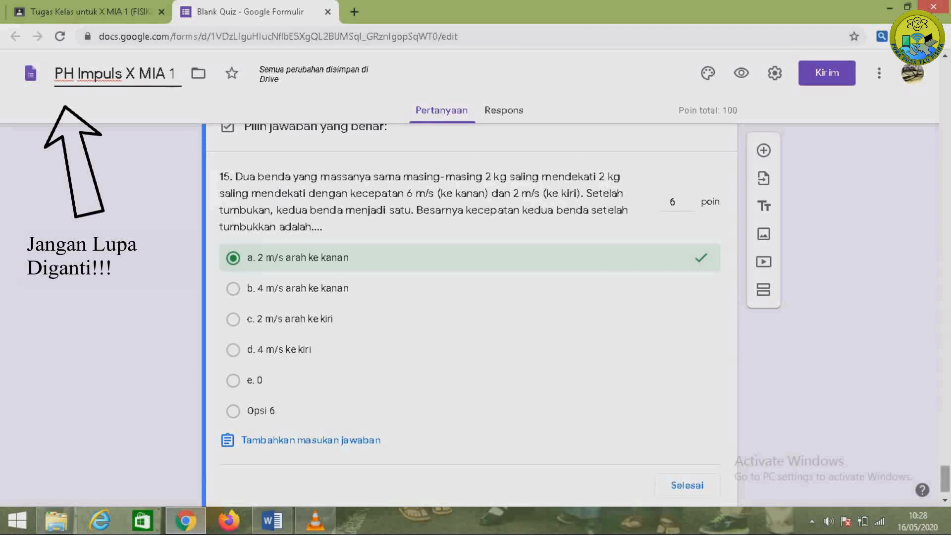
scroll(469, 297, "down", 1)
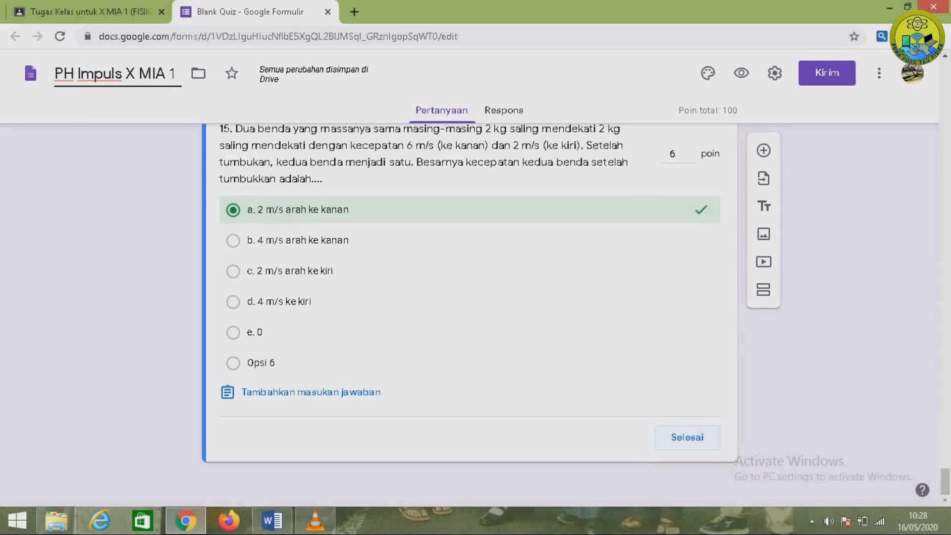
left_click(687, 437)
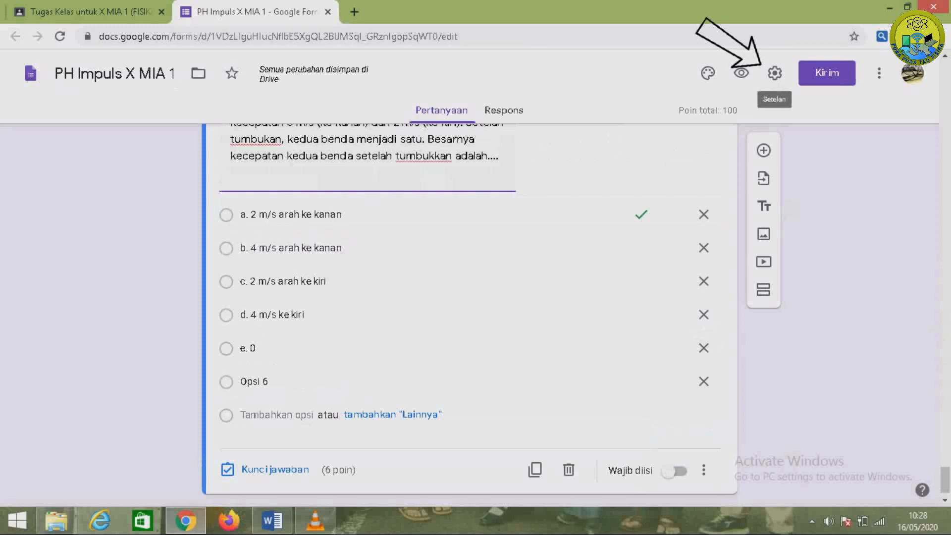
In the form's general settings, enable "Kumpulkan alamat email", set "Tanda terima respons" to "Selalu", and enable "Batasi ke 1 tanggapan".
left_click(775, 73)
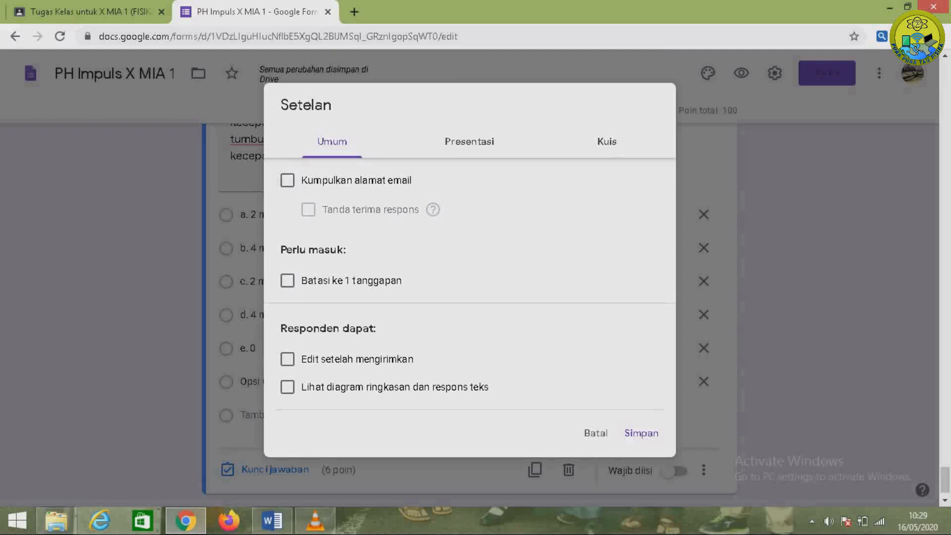
left_click(287, 181)
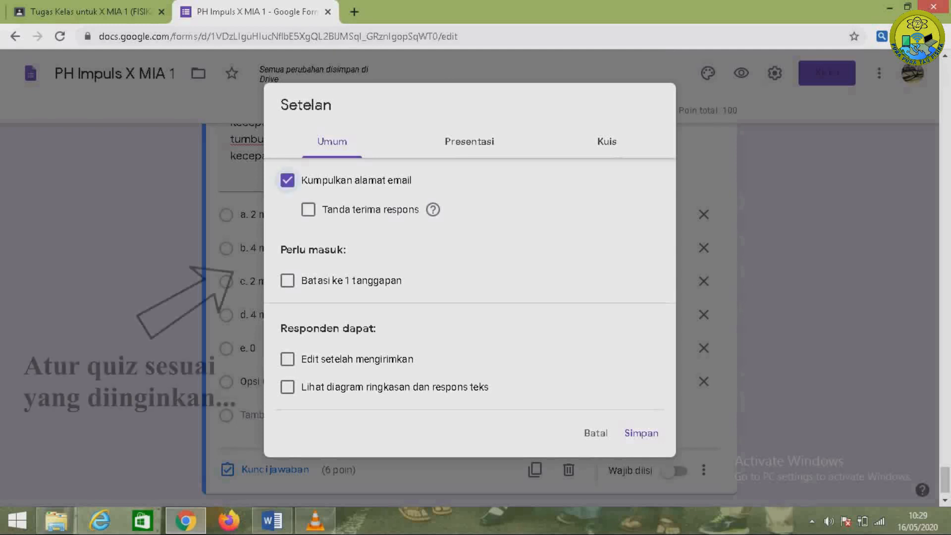
left_click(308, 210)
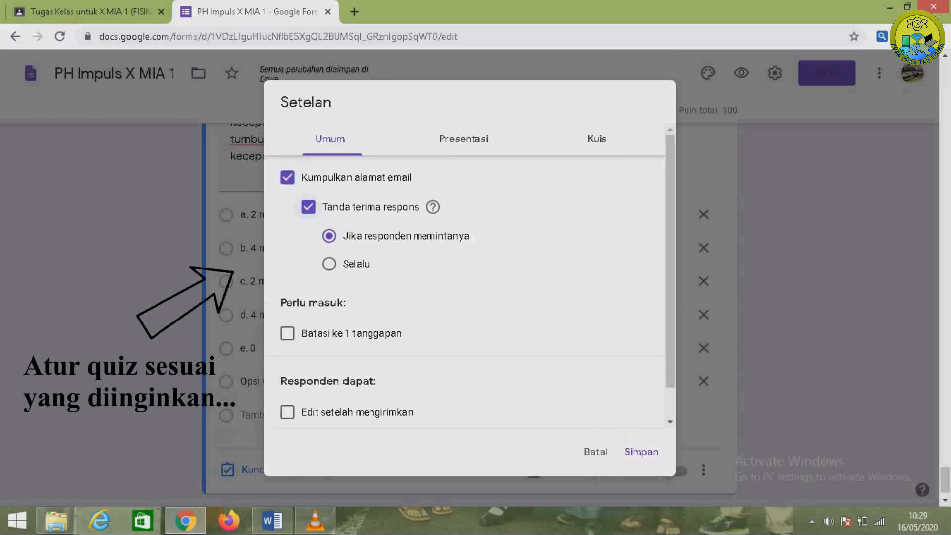
left_click(329, 264)
left_click(288, 333)
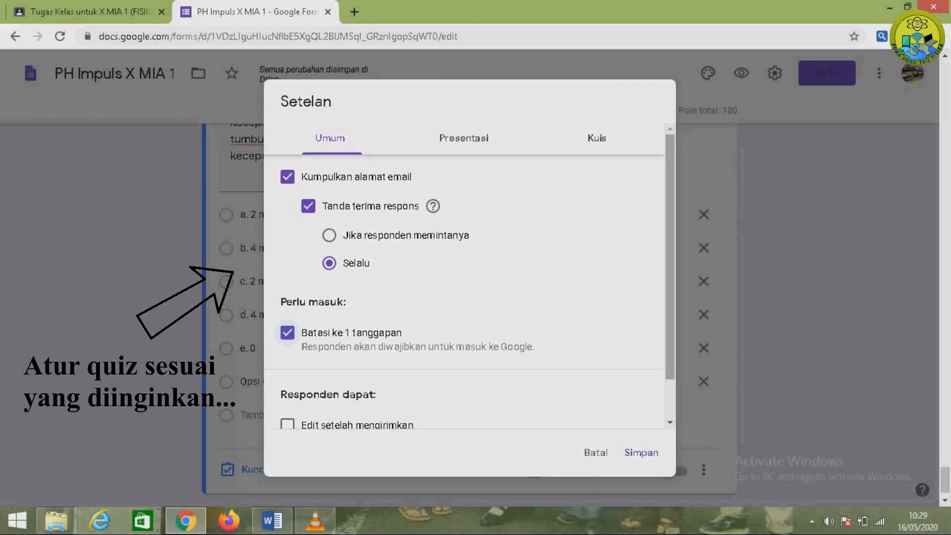
scroll(464, 276, "down", 1)
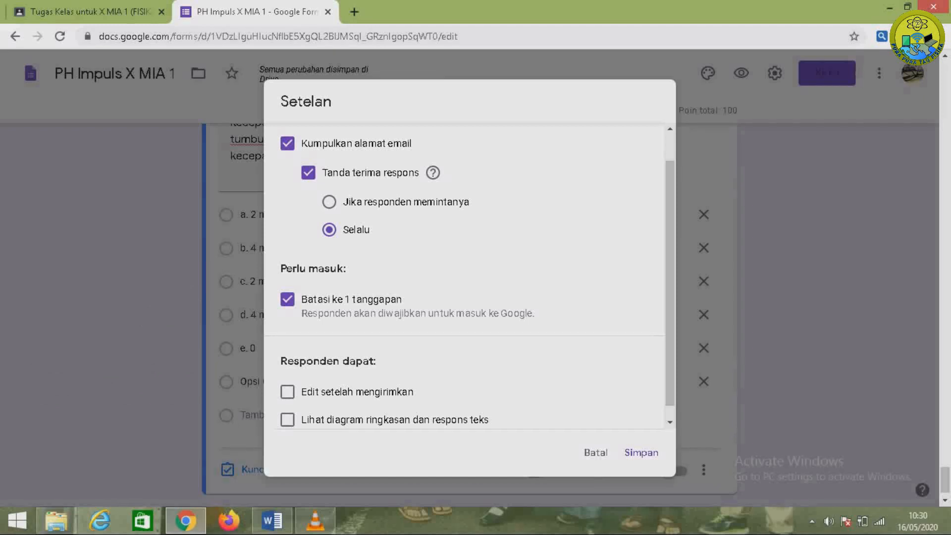
scroll(465, 278, "up", 1)
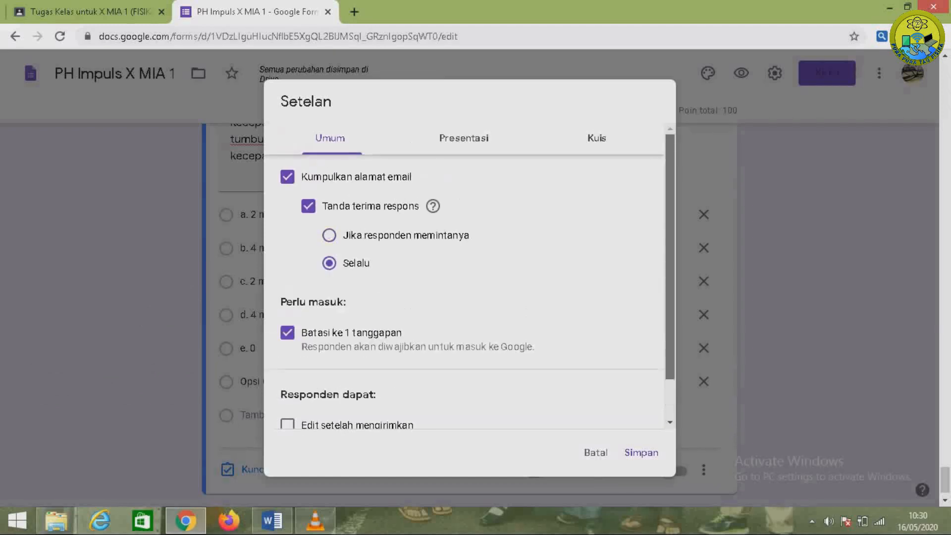
Enable "Tampilkan status progres", disable respondents' view of "Pertanyaan tak terjawab" and "Jawaban yang benar", and save the form settings.
left_click(464, 138)
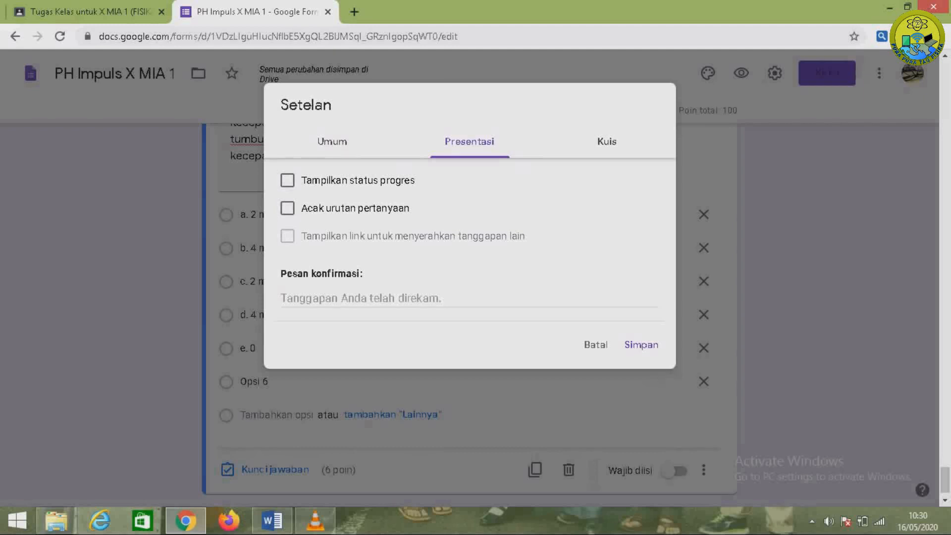
left_click(287, 180)
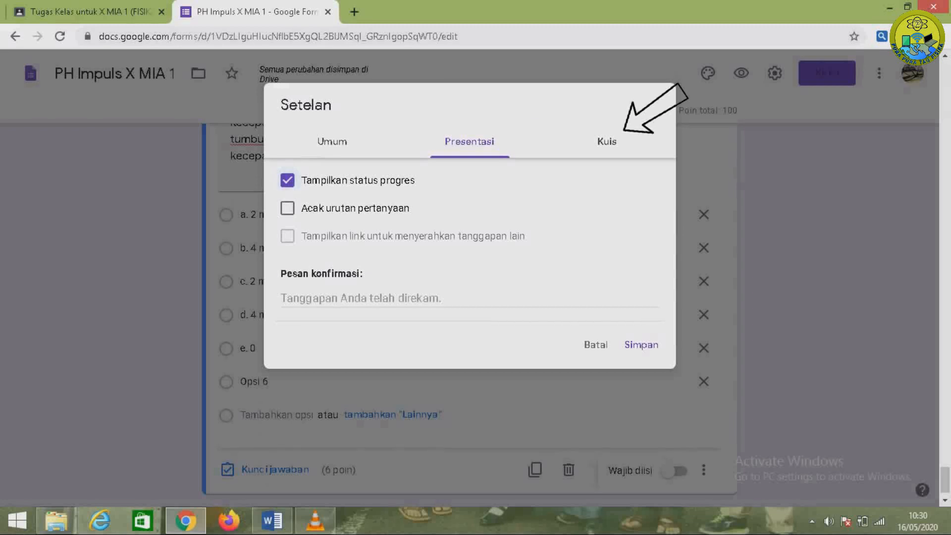
left_click(606, 141)
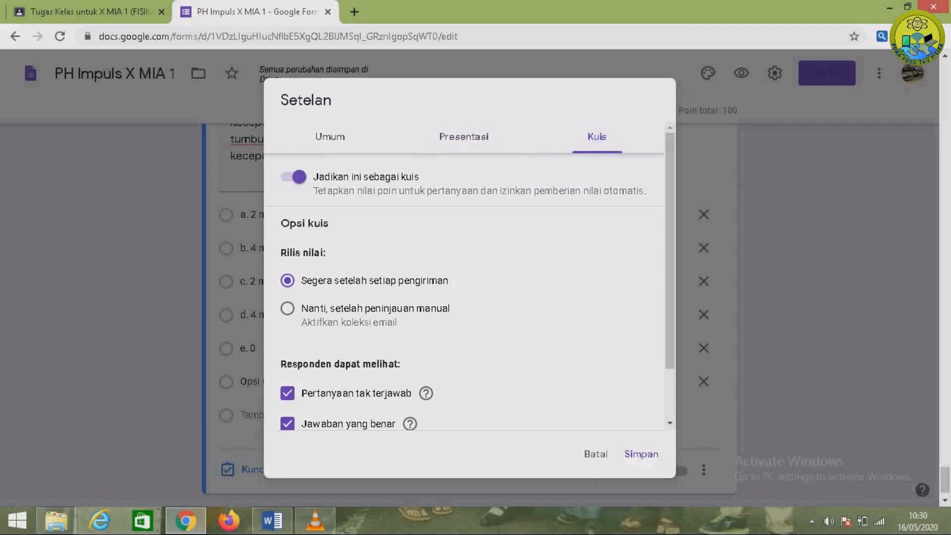
scroll(470, 275, "down", 2)
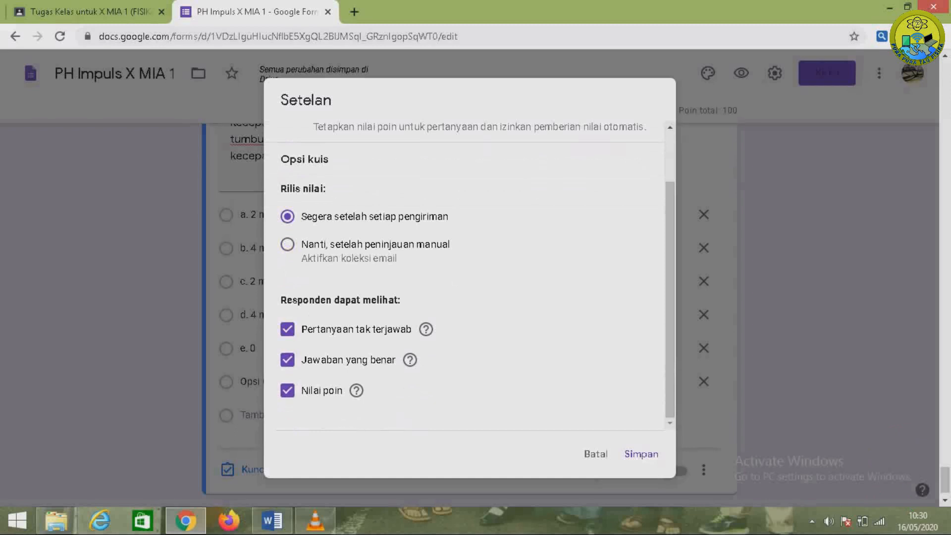
left_click(287, 328)
left_click(287, 360)
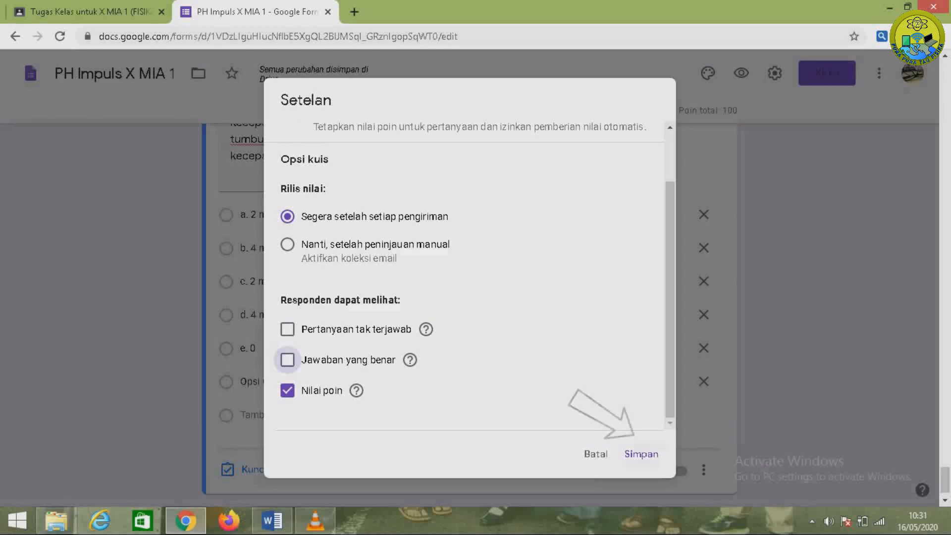
left_click(641, 454)
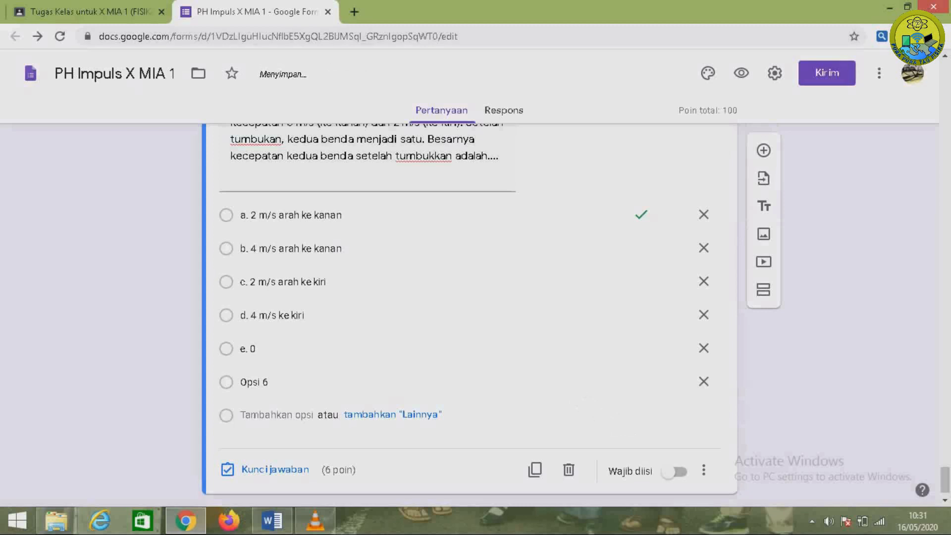
Switch to the Google Classroom assignment and set its due date to 16 Mei 2020 at 14.45.
left_click(90, 12)
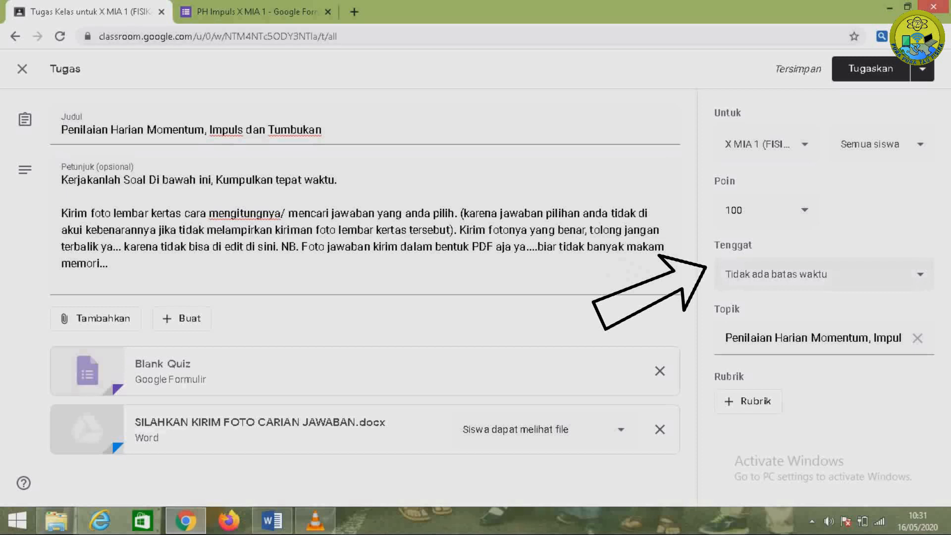
left_click(921, 275)
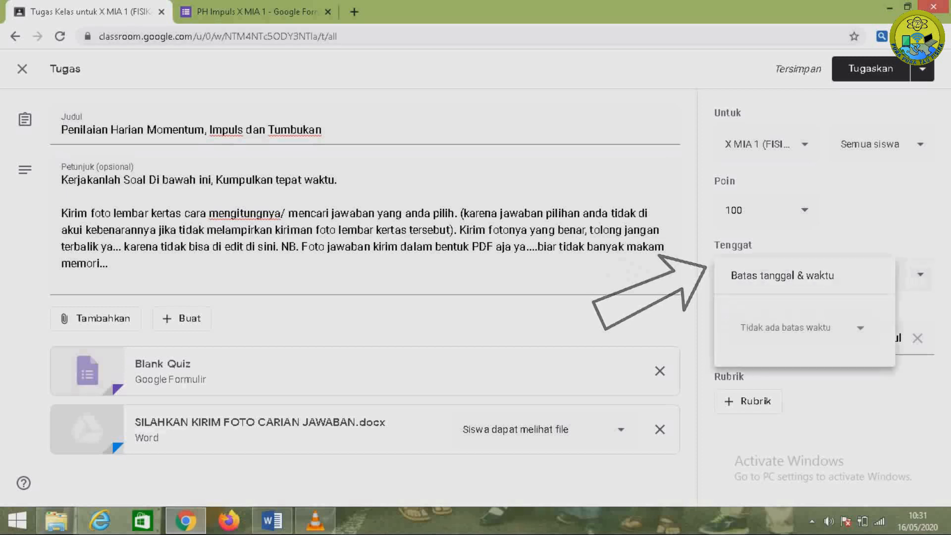
left_click(860, 327)
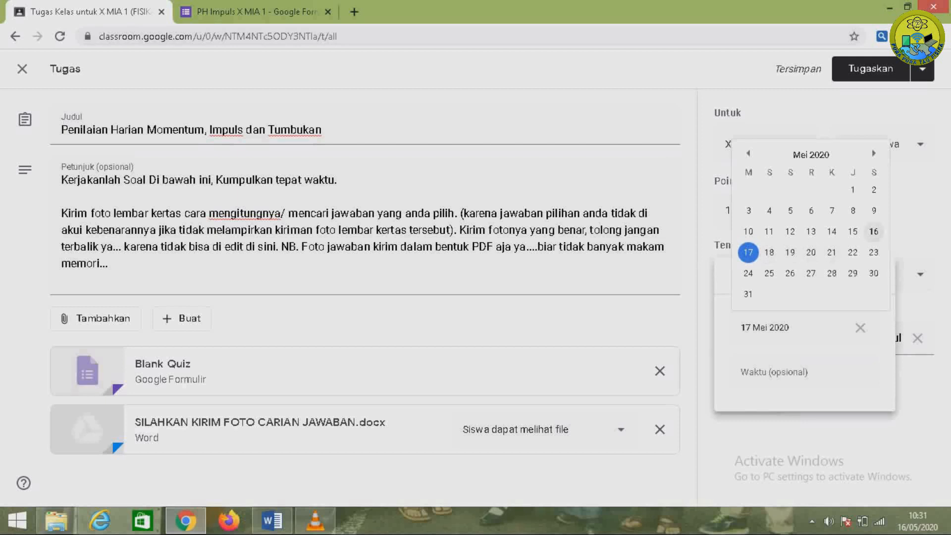
left_click(874, 231)
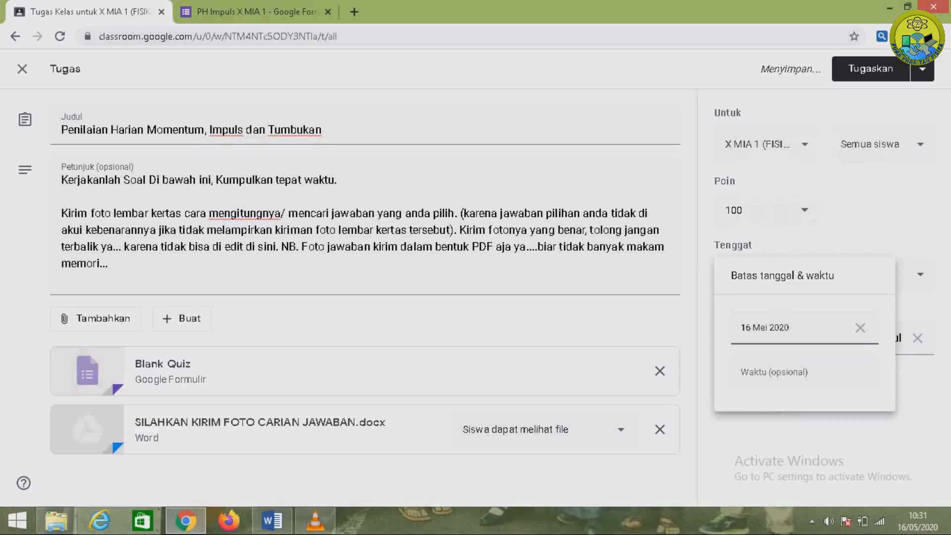
left_click(792, 372)
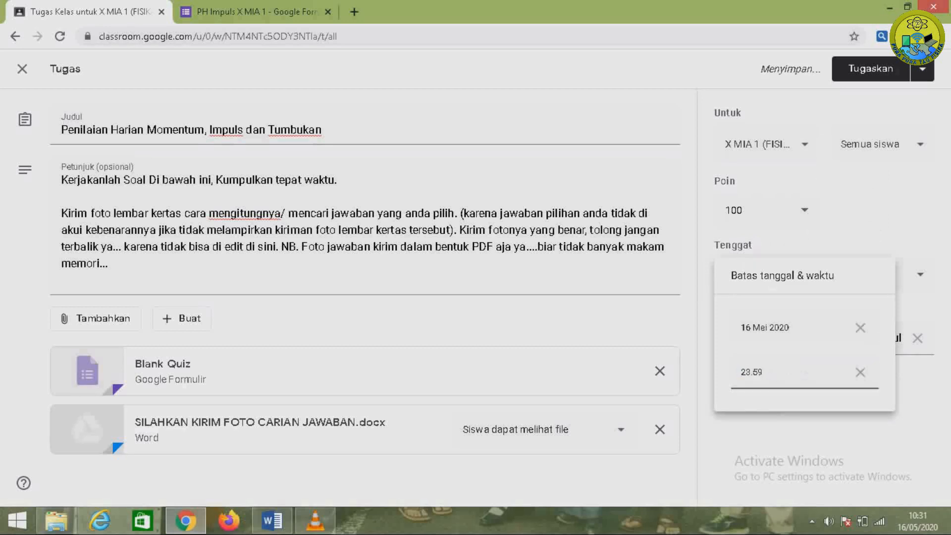
key("BackSpace")
key("BackSpace")
key("BackSpace")
key("BackSpace")
key("BackSpace")
type("14.45")
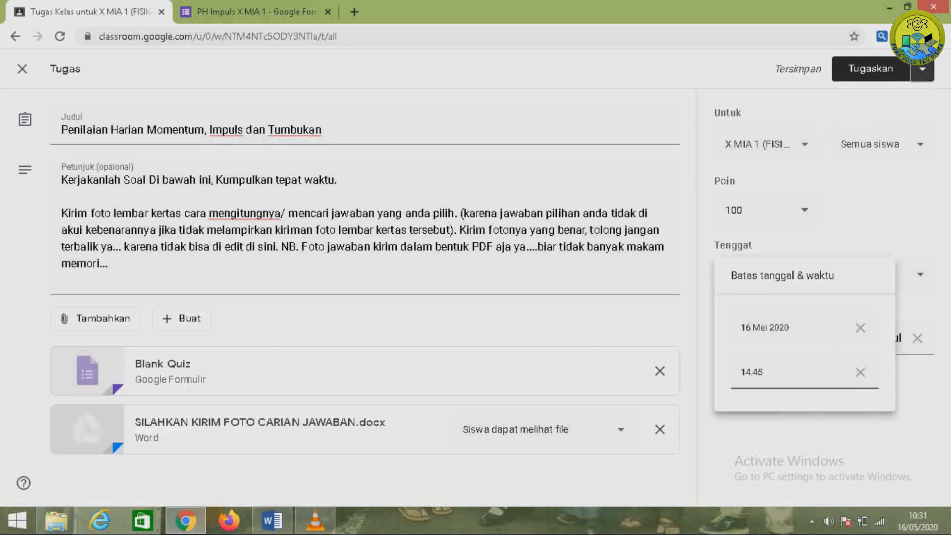
Schedule the assignment for publication on 16 Mei 2020 at 13.00.
left_click(923, 69)
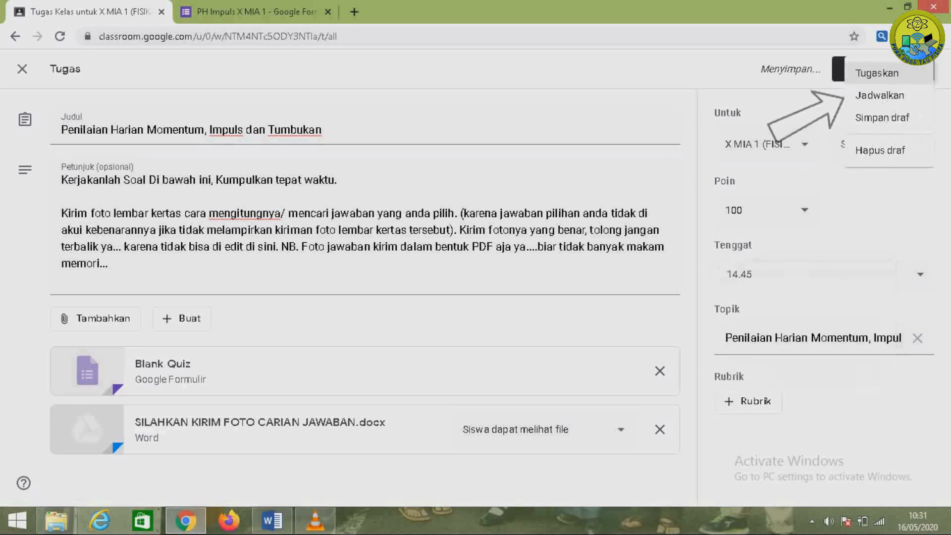
left_click(880, 96)
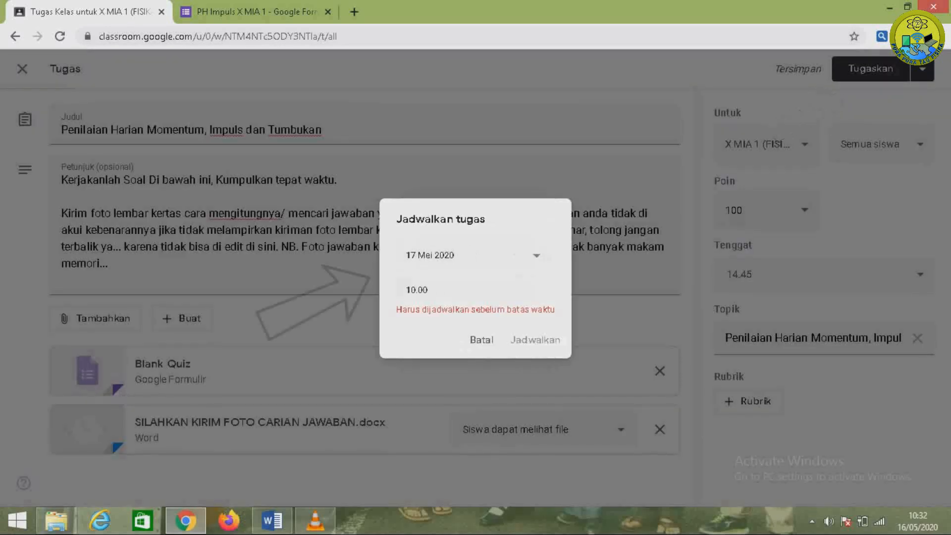
left_click(473, 255)
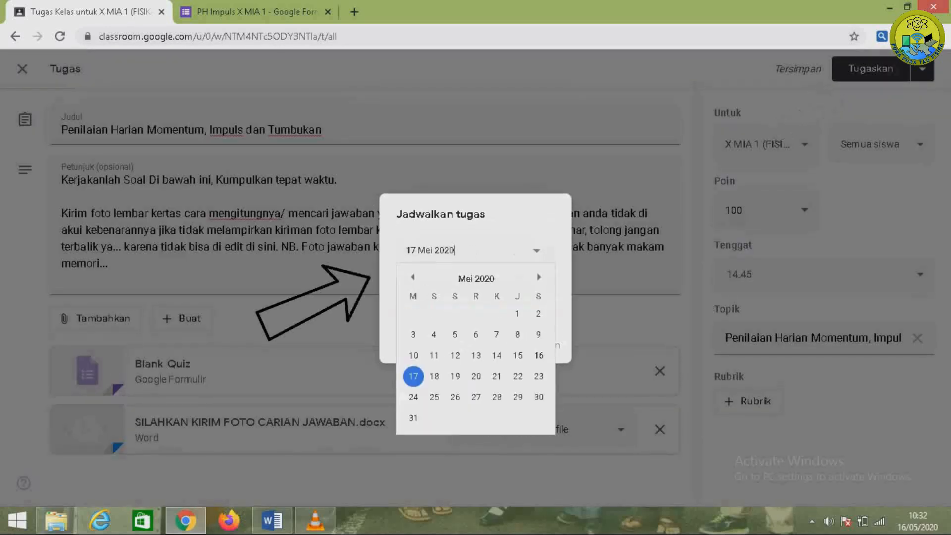
left_click(539, 355)
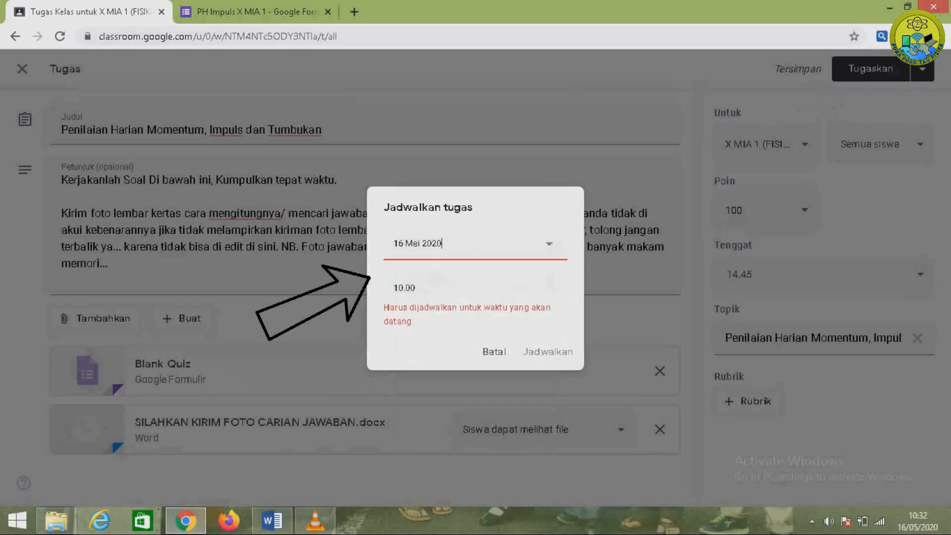
left_click(431, 281)
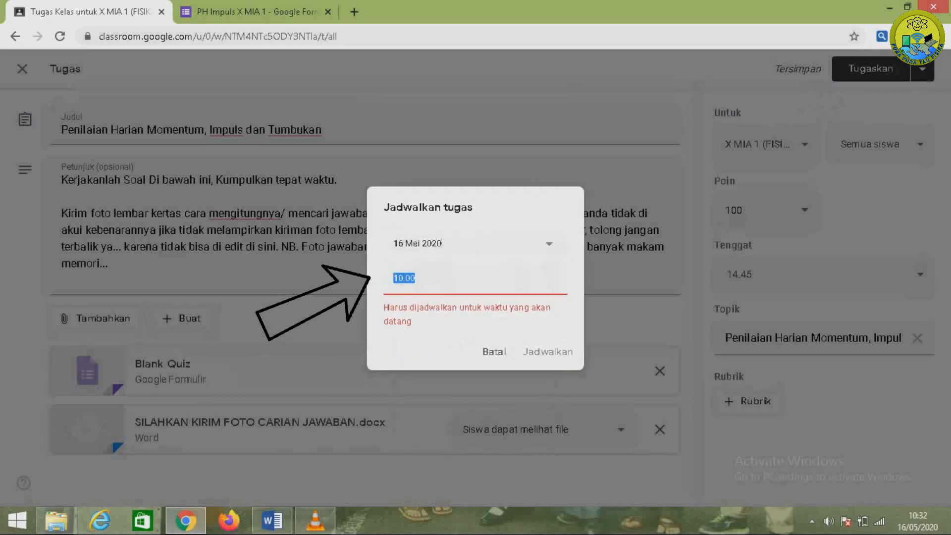
key("BackSpace")
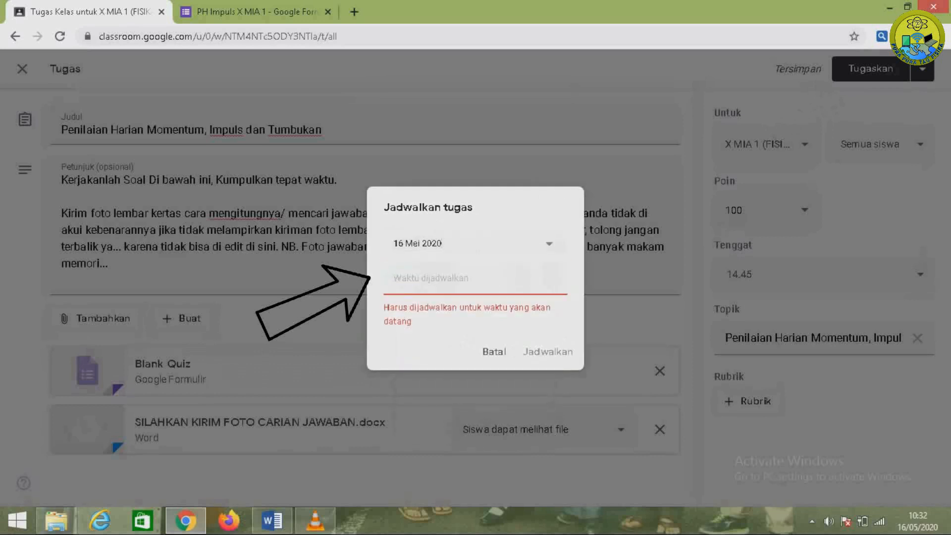
type("13")
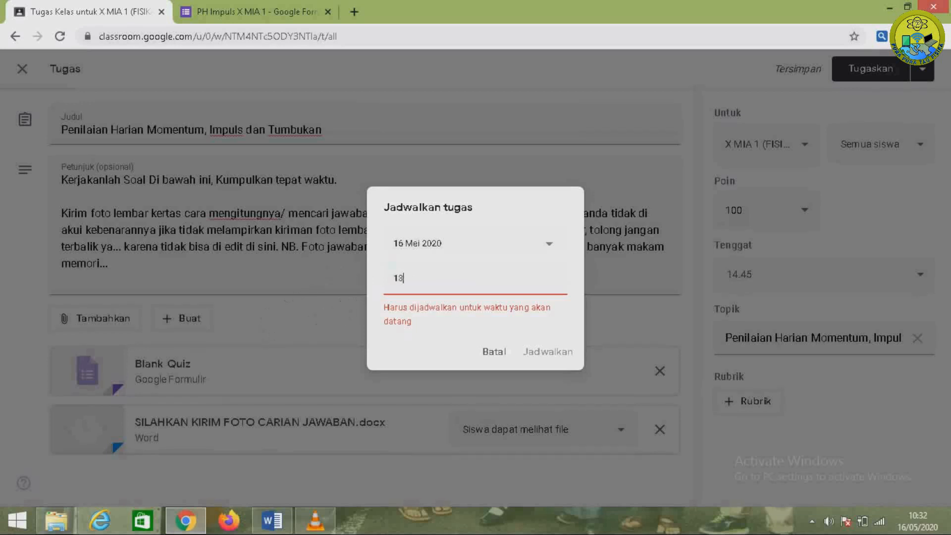
type(".00")
key("Return")
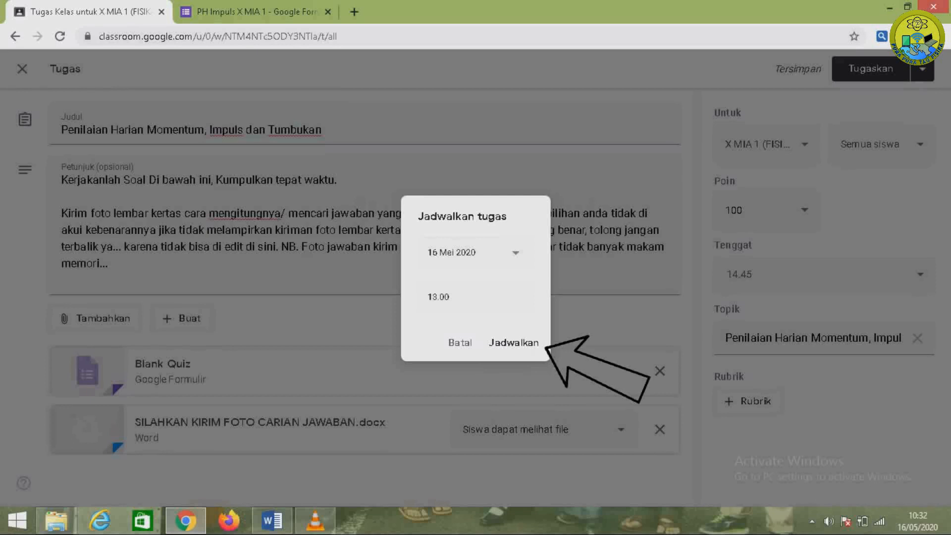
key("Return")
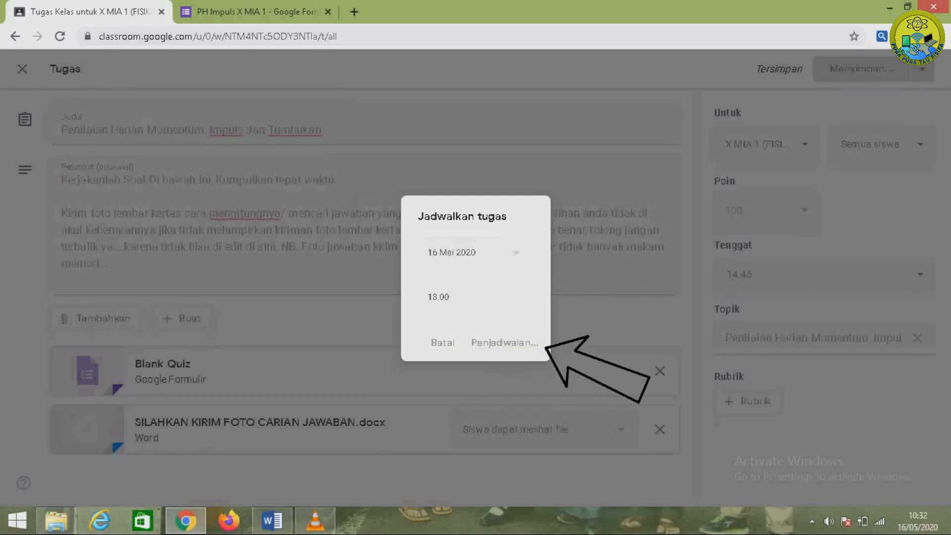